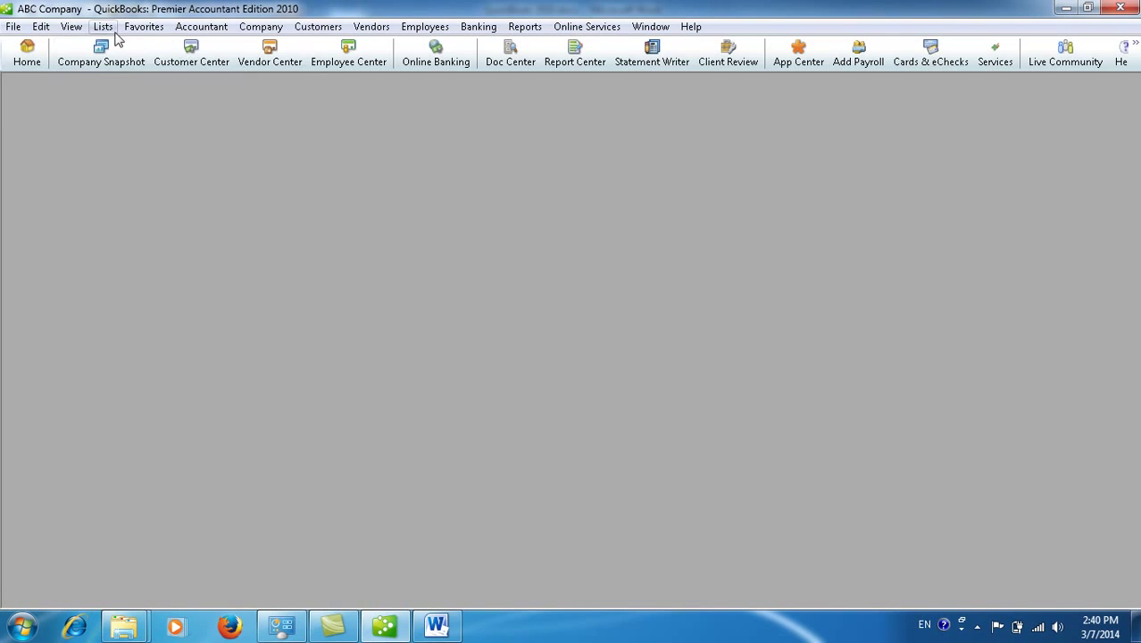
Step: Open ABC Company's Chart of Accounts, select 1110 · Petty cash, then bring up the Word guide
{"action": "left_click", "coordinate": [115, 44]}
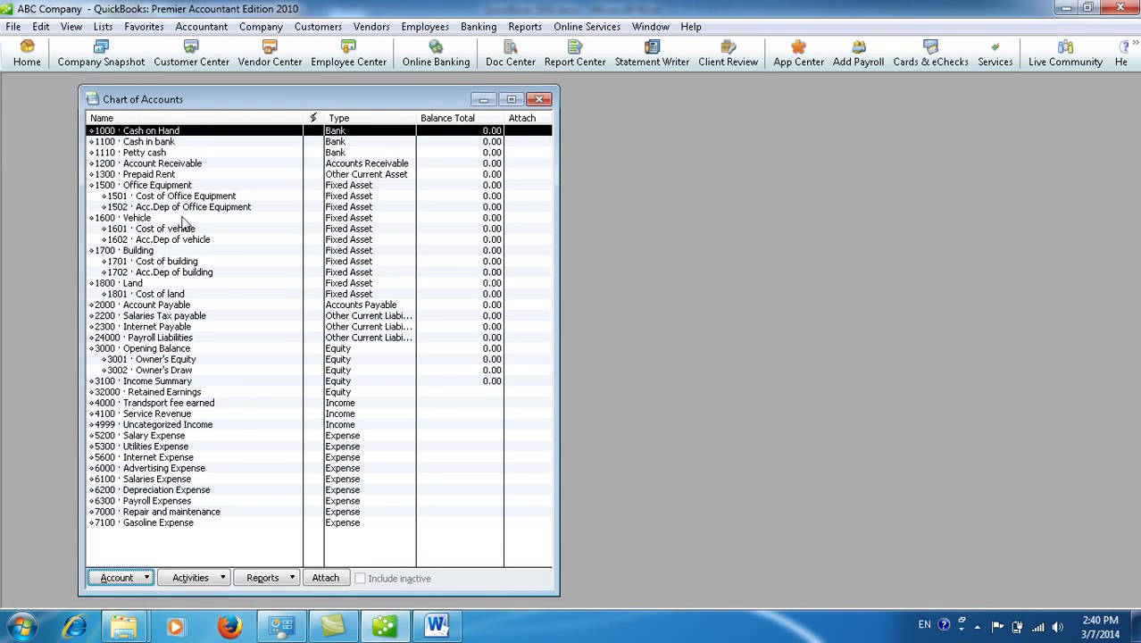
{"action": "left_click", "coordinate": [170, 152]}
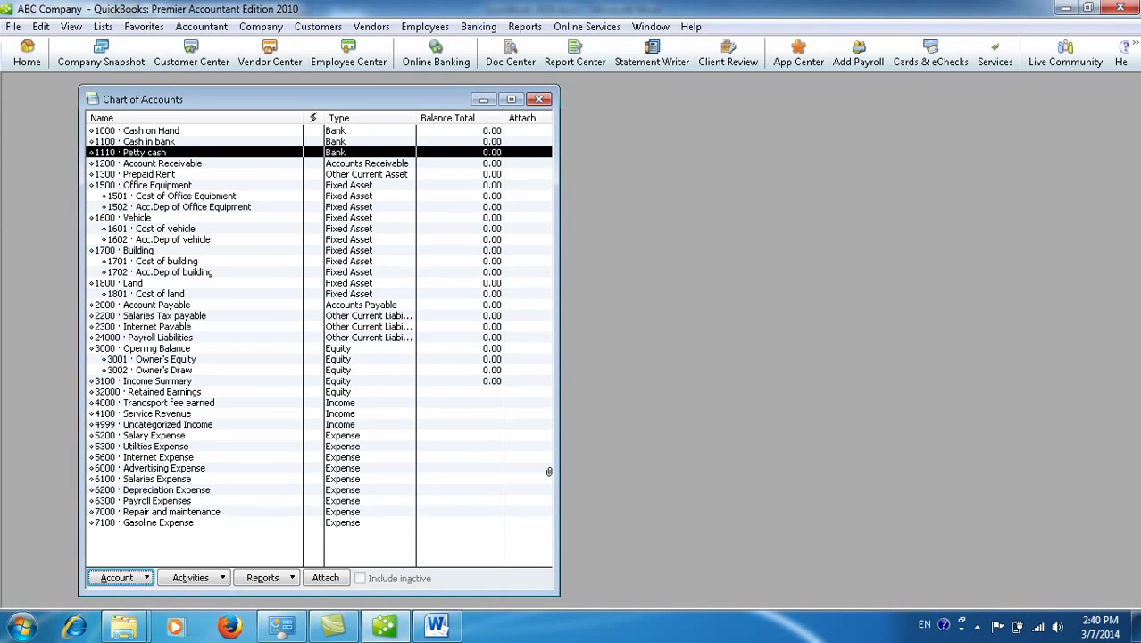
{"action": "left_click", "coordinate": [437, 627]}
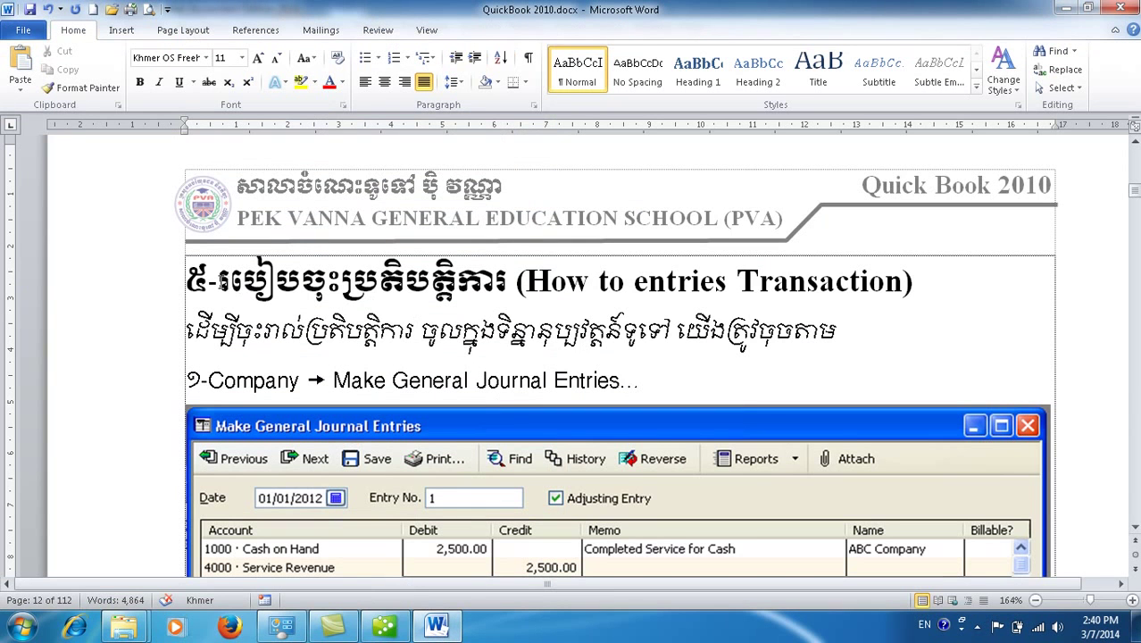
Step: Highlight the guide's lesson heading and Make General Journal Entries menu path, then return to QuickBooks
{"action": "left_click_drag", "start_coordinate": [186, 281], "coordinate": [929, 285]}
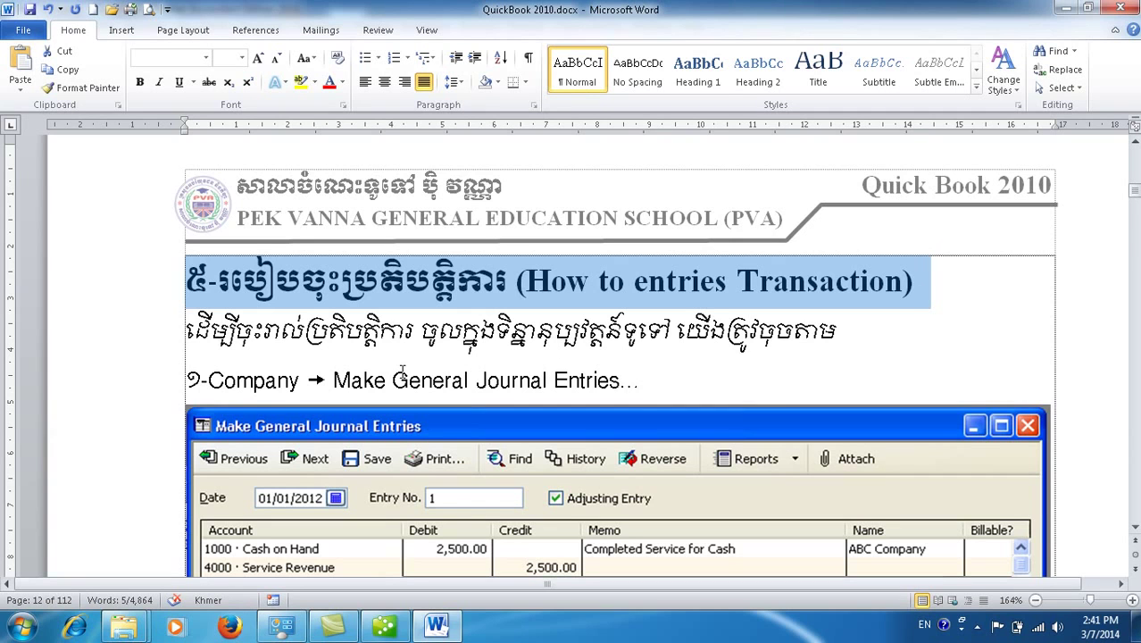
{"action": "left_click_drag", "start_coordinate": [224, 380], "coordinate": [591, 393]}
{"action": "scroll", "coordinate": [591, 393], "scroll_direction": "down", "scroll_amount": 3}
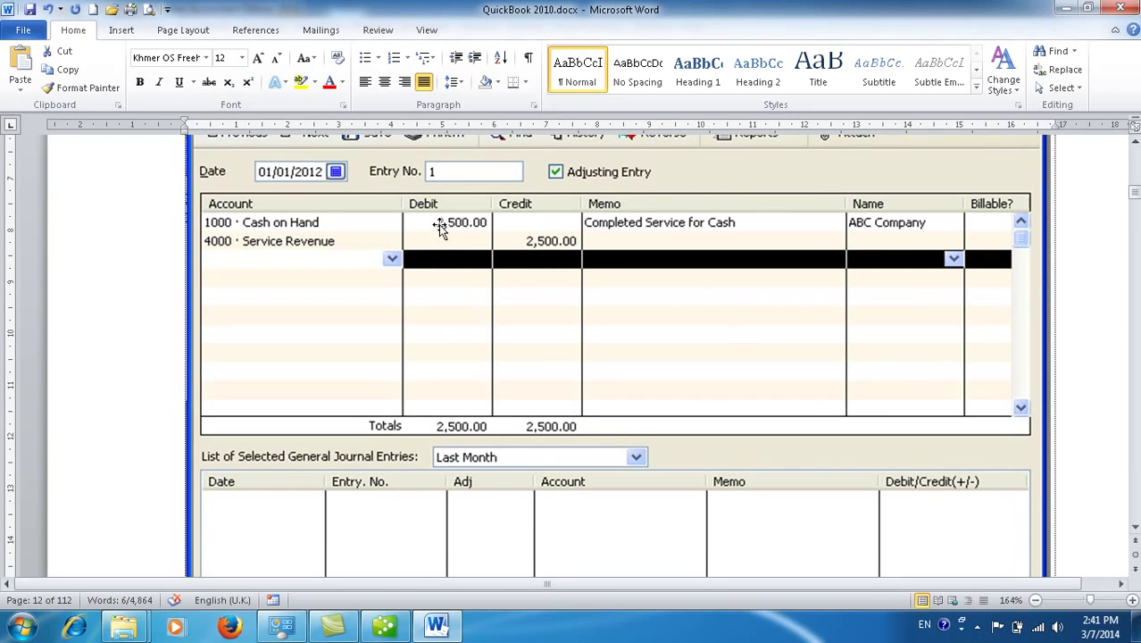
{"action": "scroll", "coordinate": [461, 302], "scroll_direction": "up", "scroll_amount": 1}
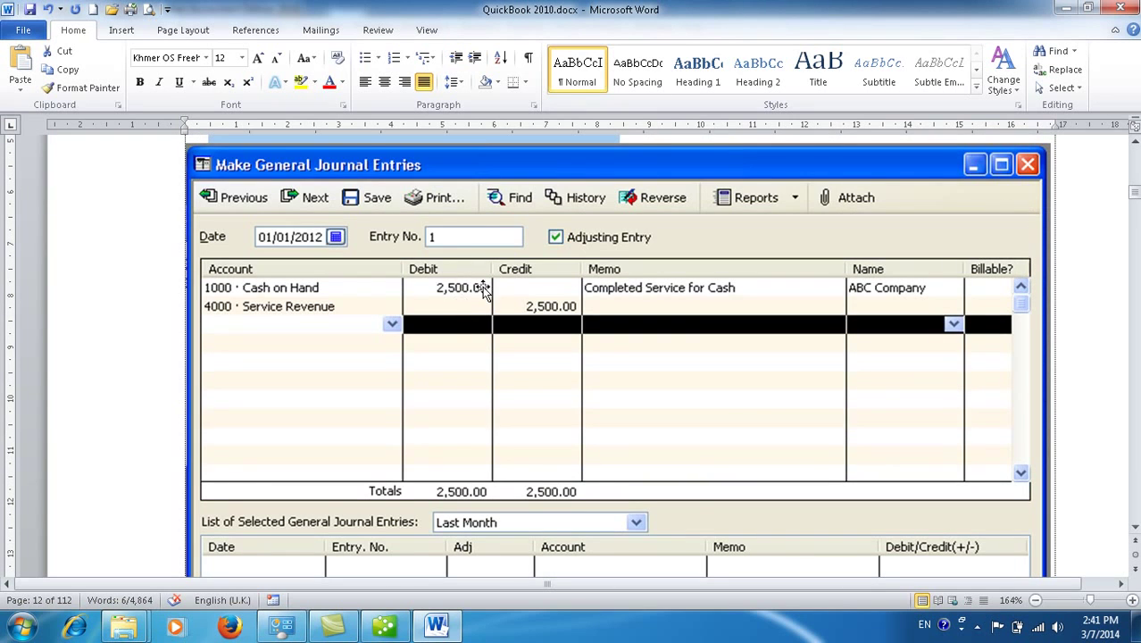
{"action": "left_click", "coordinate": [396, 629]}
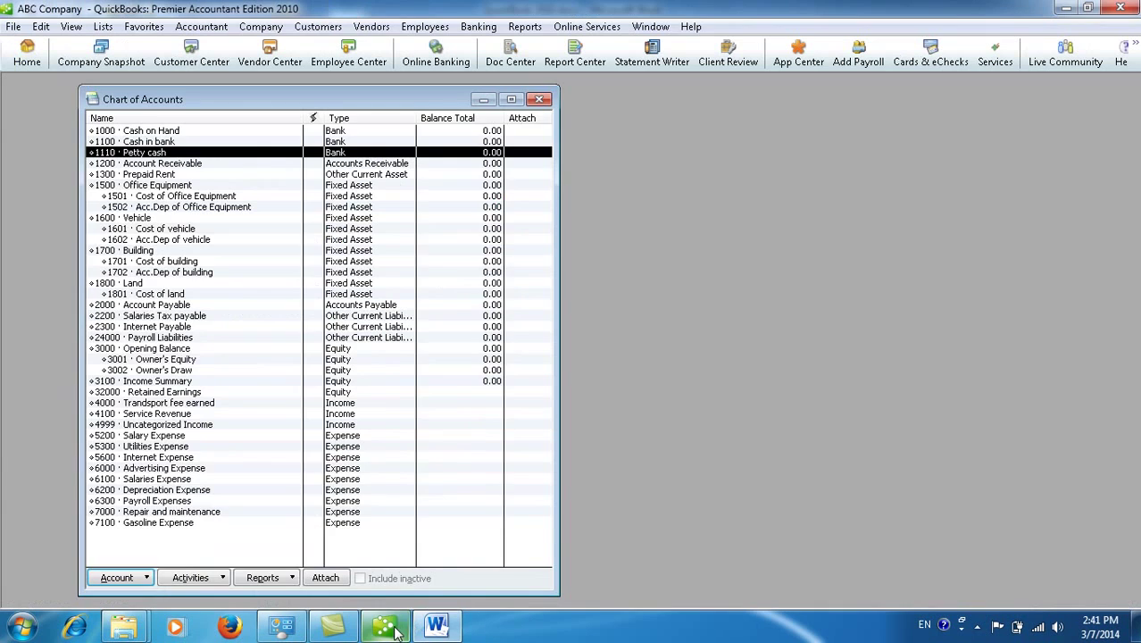
Step: Close the Chart of Accounts and open Make General Journal Entries, suppressing the numbering notice
{"action": "left_click", "coordinate": [539, 99]}
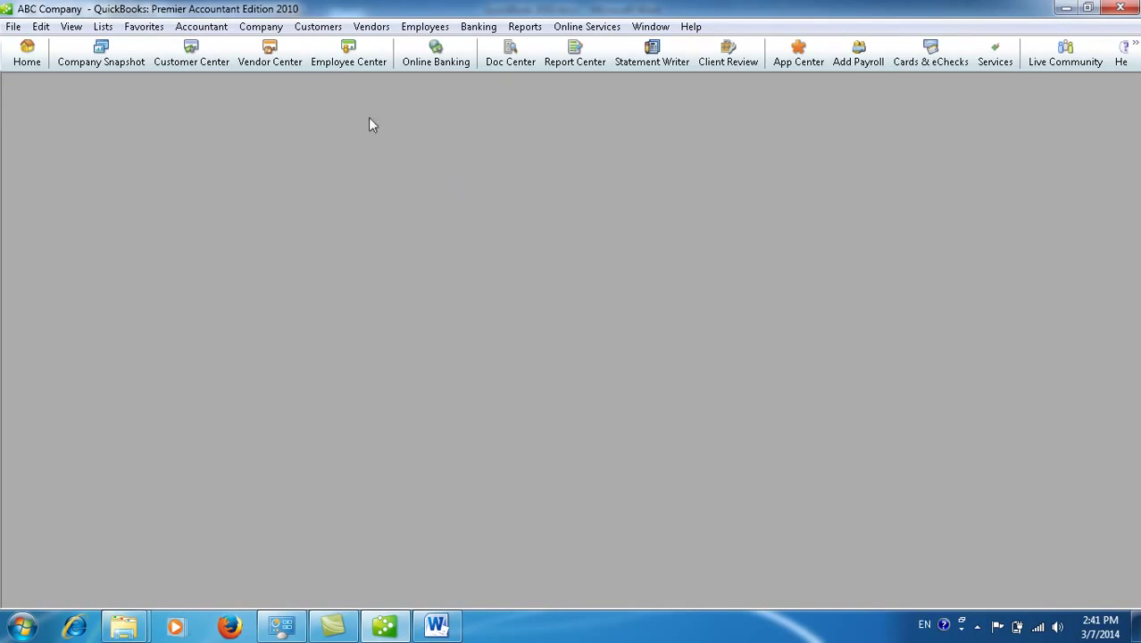
{"action": "left_click", "coordinate": [278, 32]}
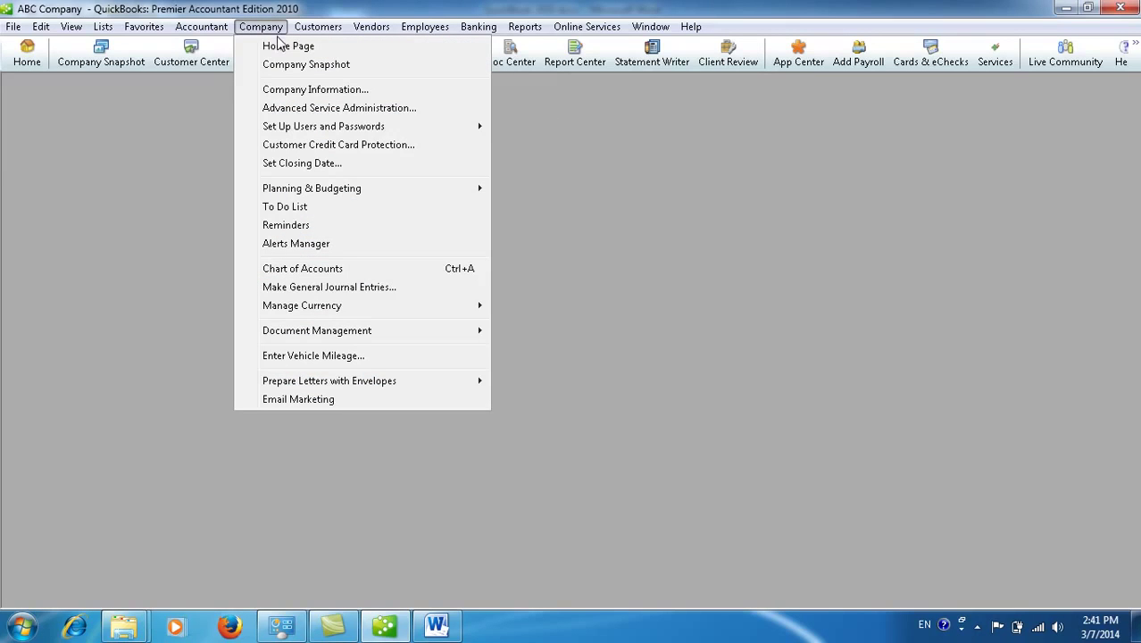
{"action": "left_click", "coordinate": [339, 288]}
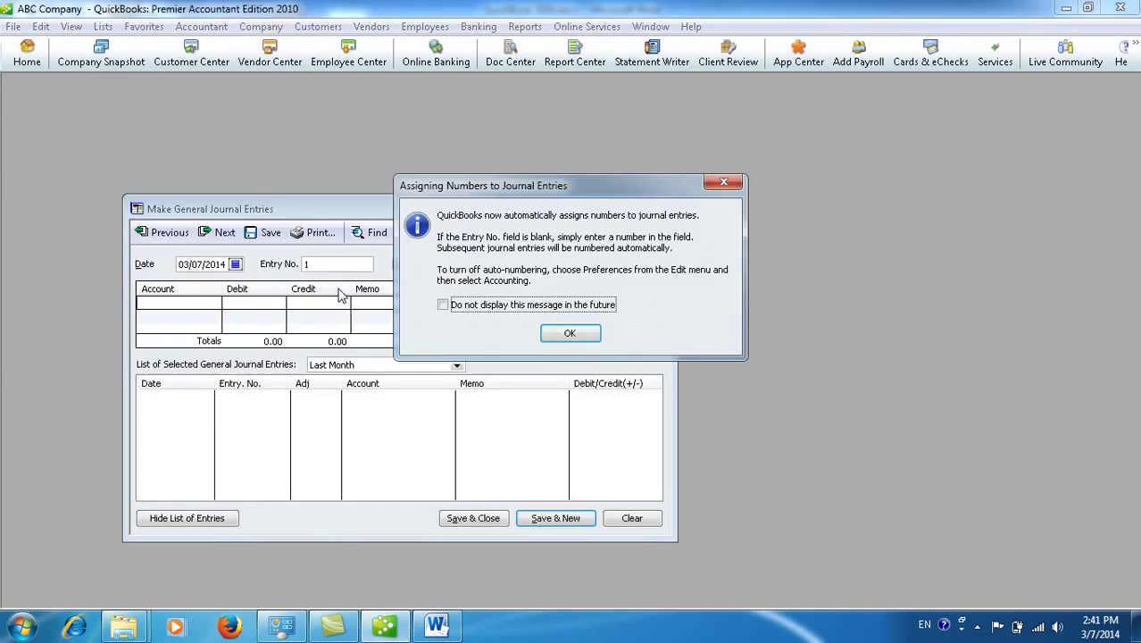
{"action": "left_click", "coordinate": [480, 307]}
{"action": "left_click", "coordinate": [570, 333]}
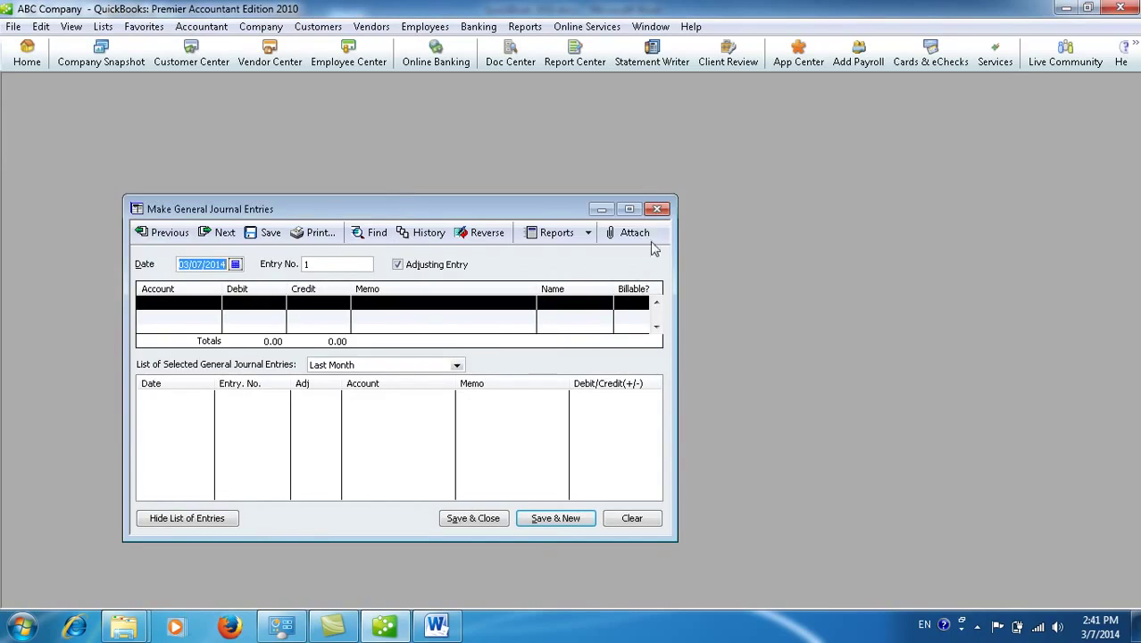
Step: Maximize the blank Entry No. 1 form and place the cursor on the first account line
{"action": "left_click_drag", "start_coordinate": [535, 215], "coordinate": [543, 177]}
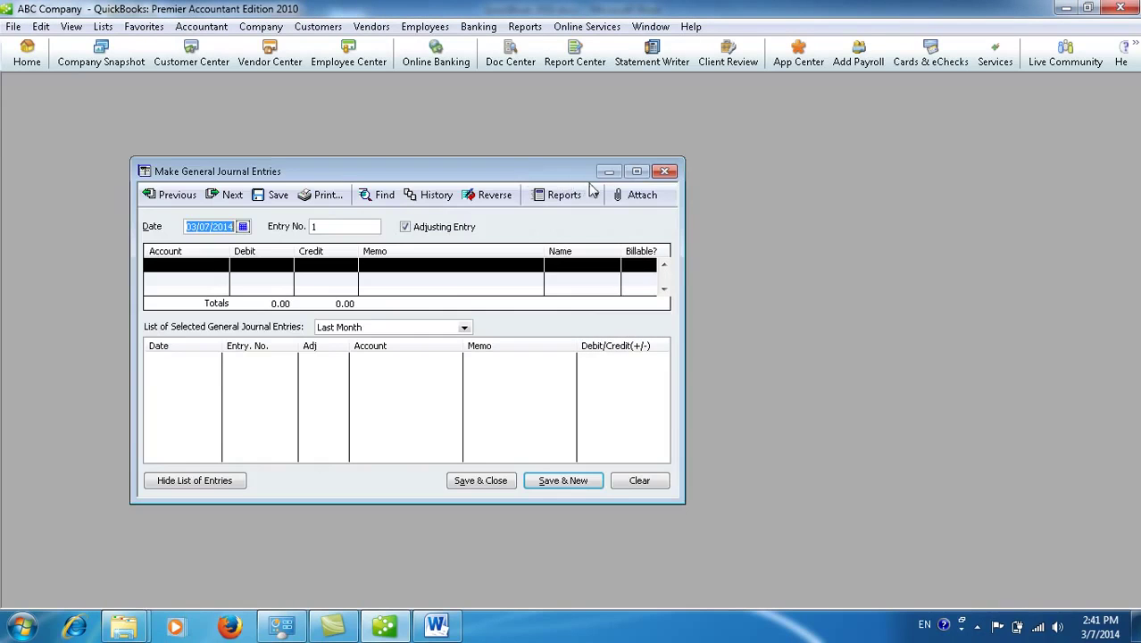
{"action": "left_click", "coordinate": [636, 171]}
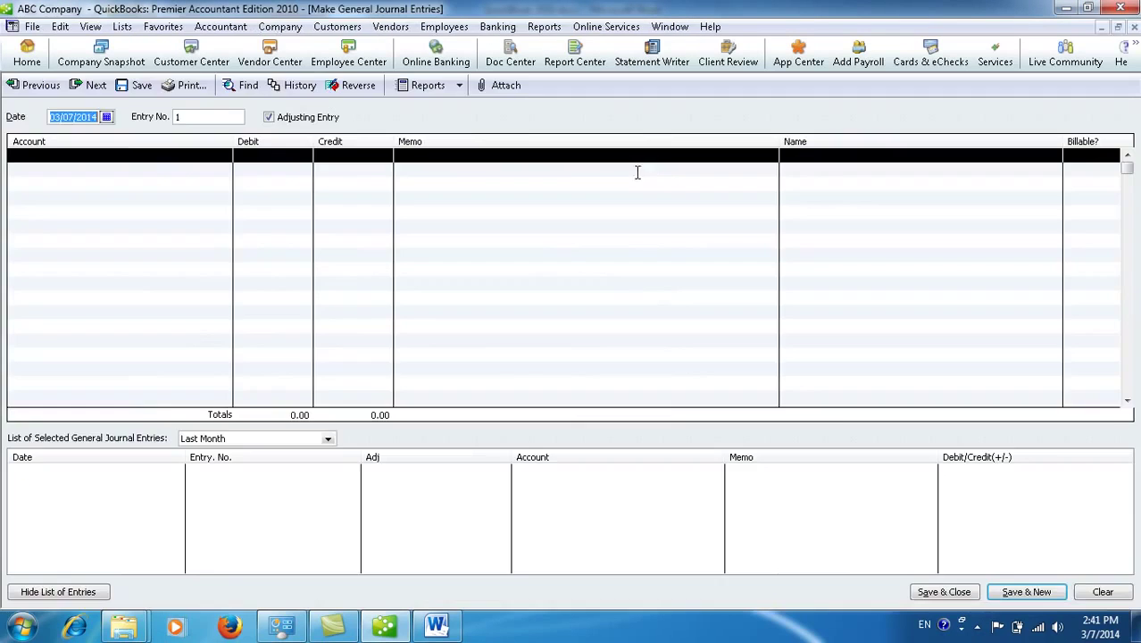
{"action": "left_click", "coordinate": [157, 154]}
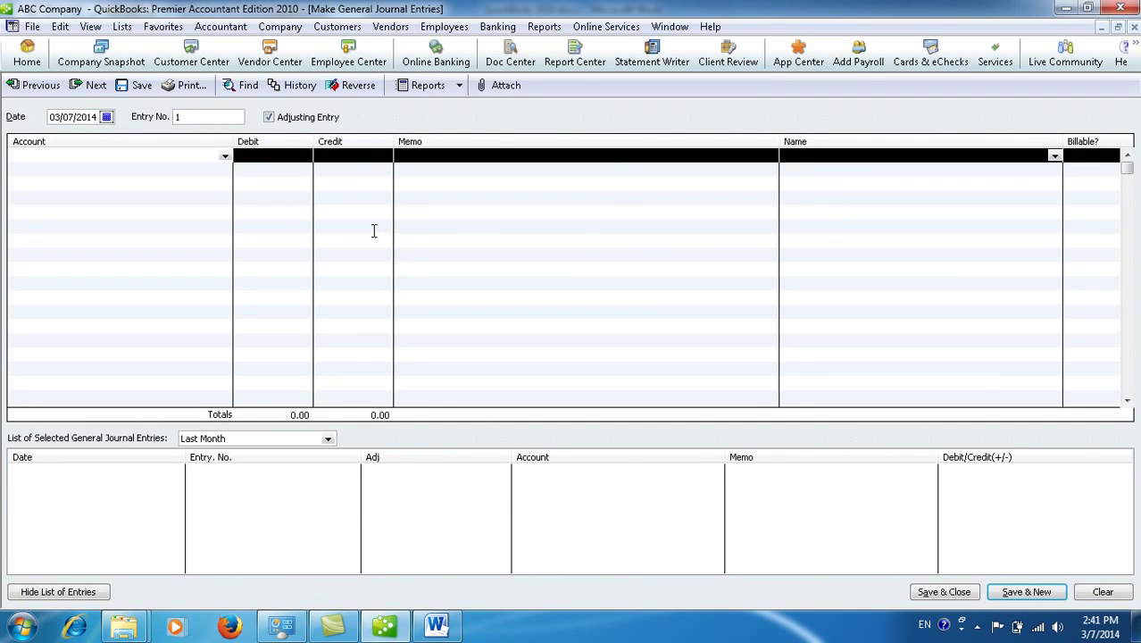
{"action": "left_click", "coordinate": [437, 625]}
Step: Highlight the exercise's opening lines and the 01-01 amounts $400,000.00 and $70,000.00 in Word
{"action": "scroll", "coordinate": [405, 399], "scroll_direction": "down", "scroll_amount": 20}
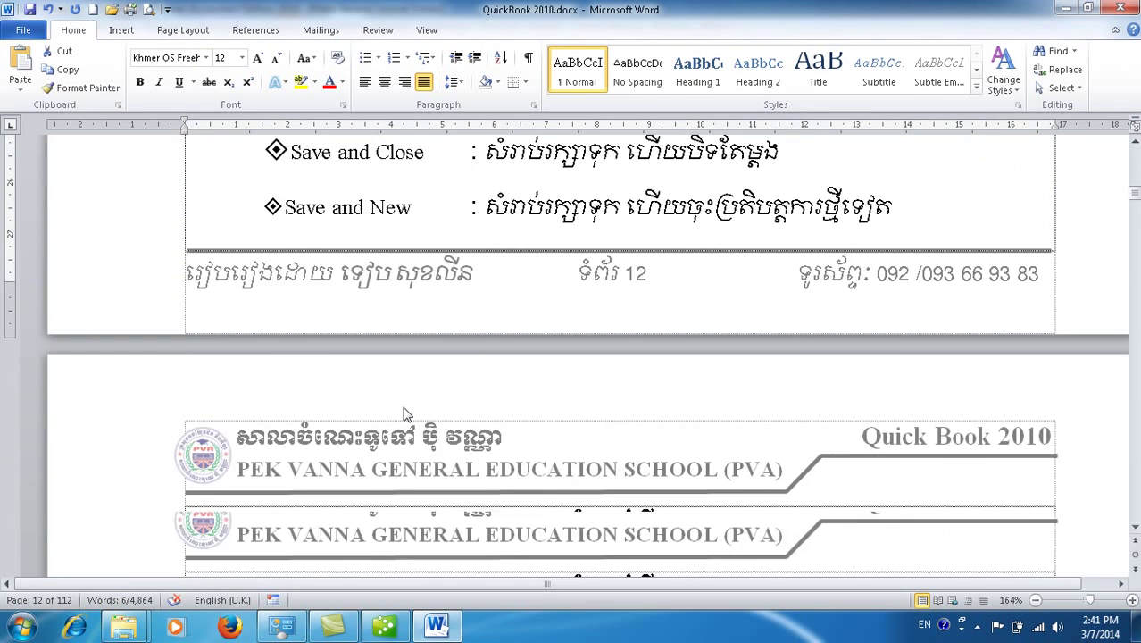
{"action": "left_click_drag", "start_coordinate": [278, 241], "coordinate": [1011, 239]}
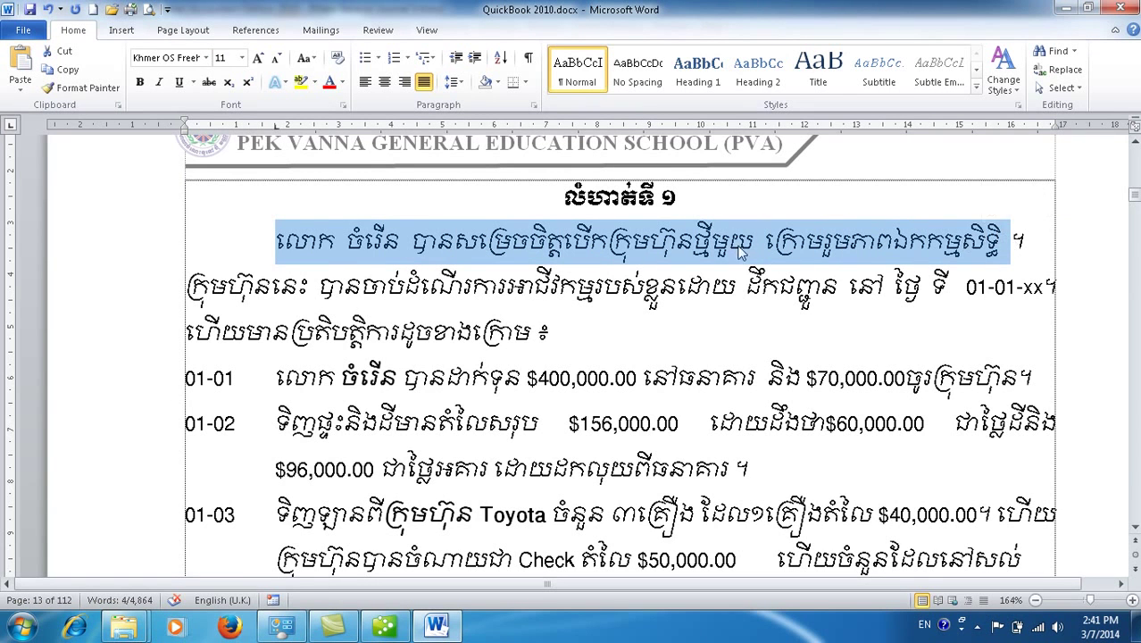
{"action": "left_click_drag", "start_coordinate": [229, 288], "coordinate": [1041, 278]}
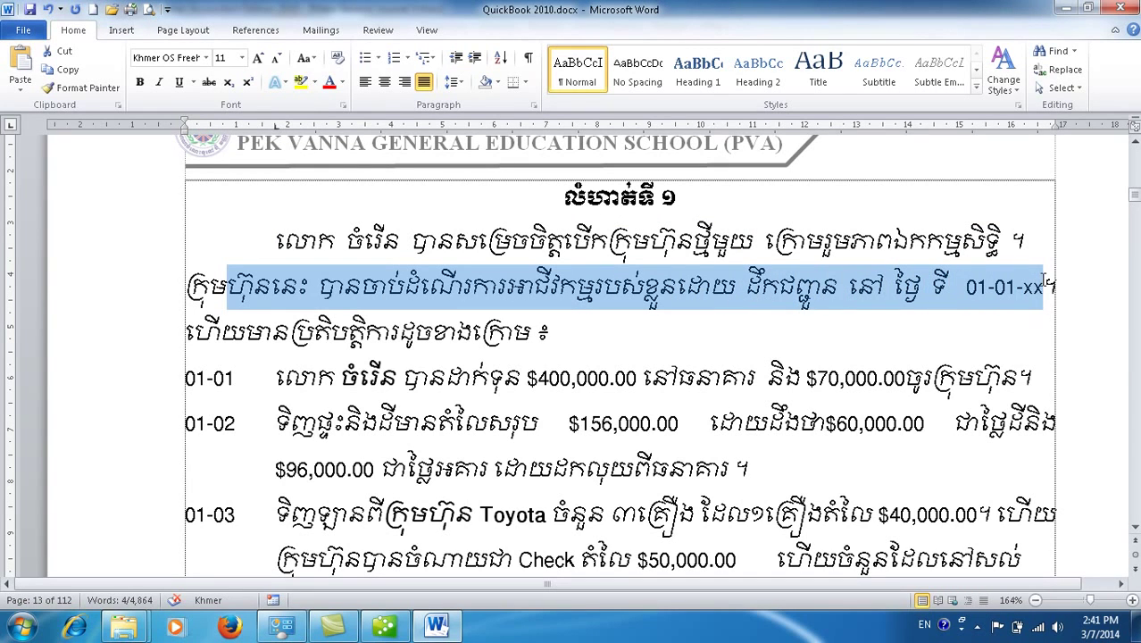
{"action": "left_click_drag", "start_coordinate": [243, 332], "coordinate": [561, 335]}
{"action": "left_click_drag", "start_coordinate": [277, 377], "coordinate": [972, 384]}
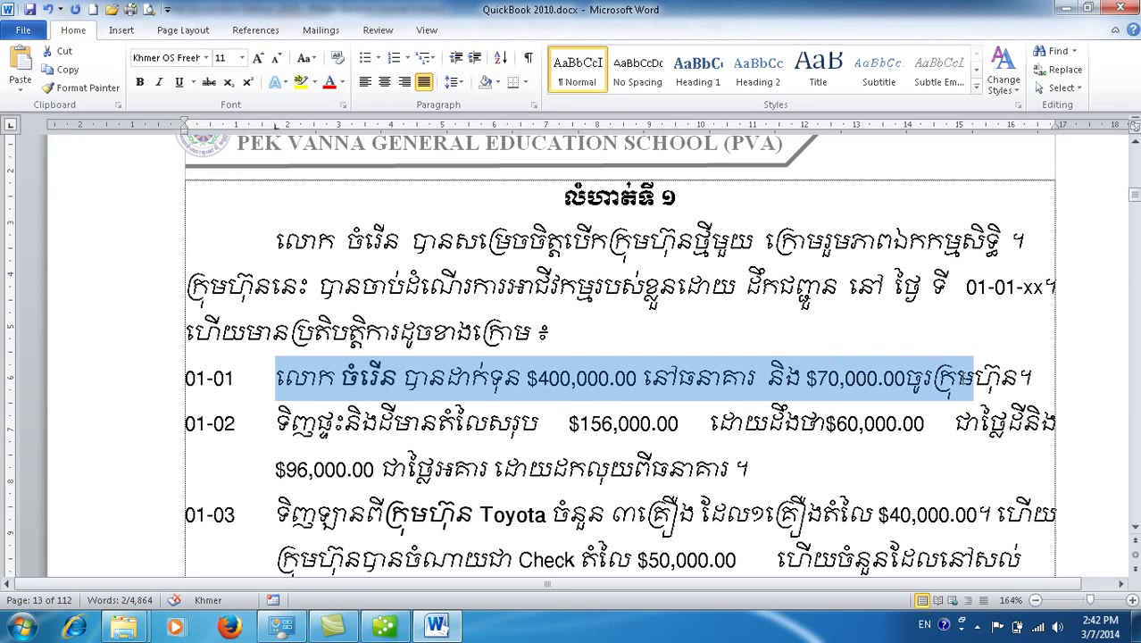
{"action": "left_click", "coordinate": [610, 379]}
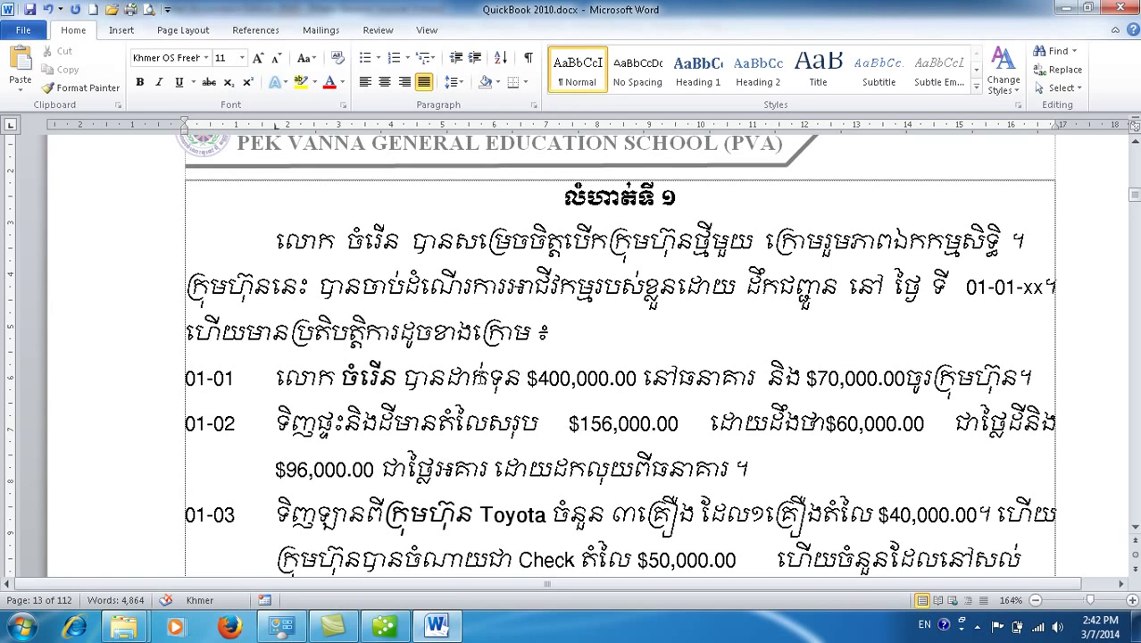
{"action": "left_click", "coordinate": [488, 379], "text": "shift"}
{"action": "left_click_drag", "start_coordinate": [768, 378], "coordinate": [883, 378]}
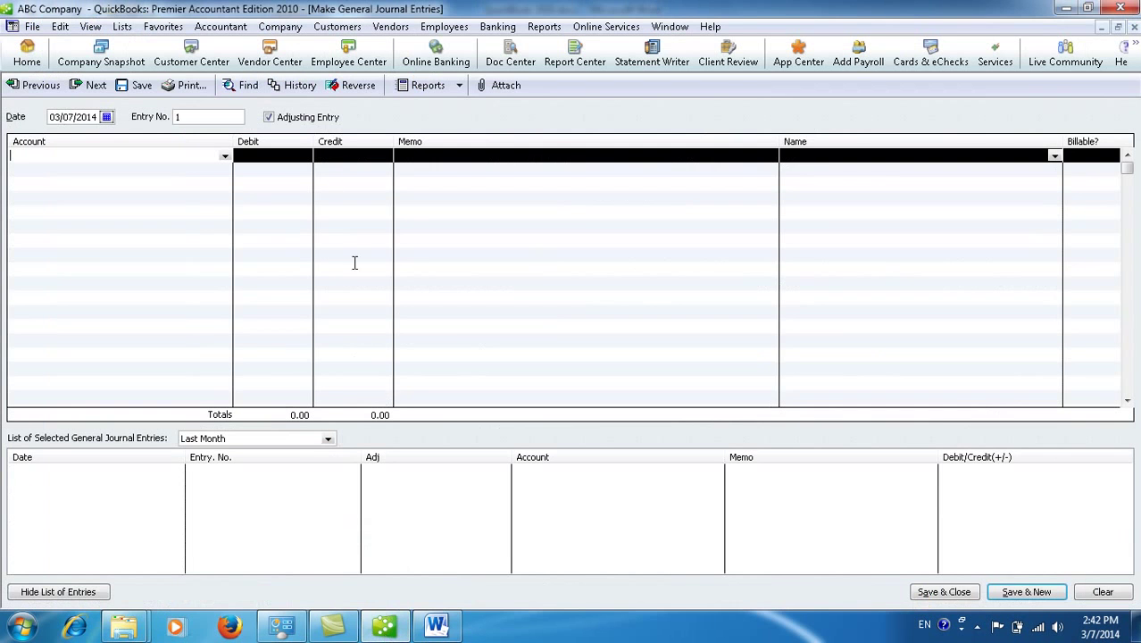
{"action": "left_click", "coordinate": [384, 627]}
Step: Date the journal entry 01/01/2014
{"action": "left_click", "coordinate": [107, 117]}
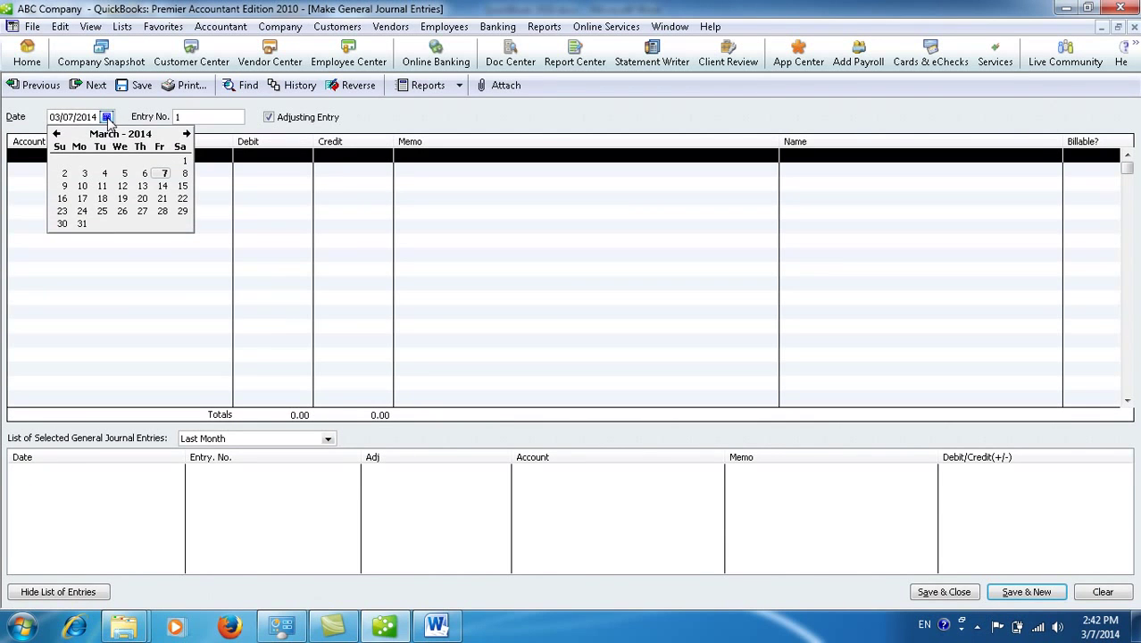
{"action": "left_click", "coordinate": [57, 133]}
{"action": "left_click", "coordinate": [56, 133]}
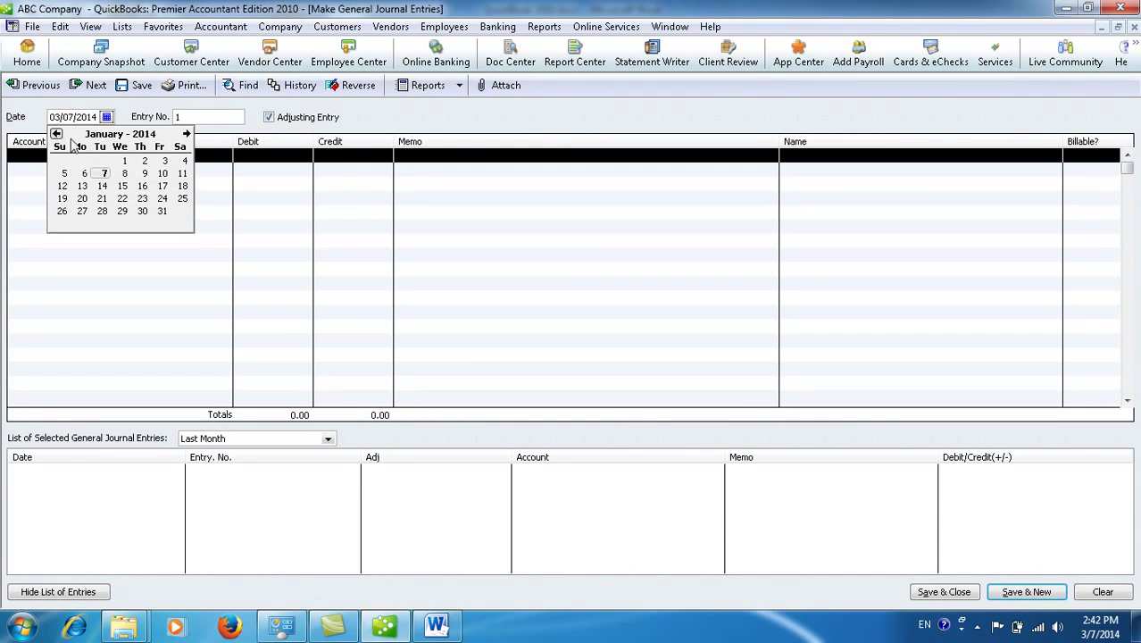
{"action": "left_click", "coordinate": [124, 161]}
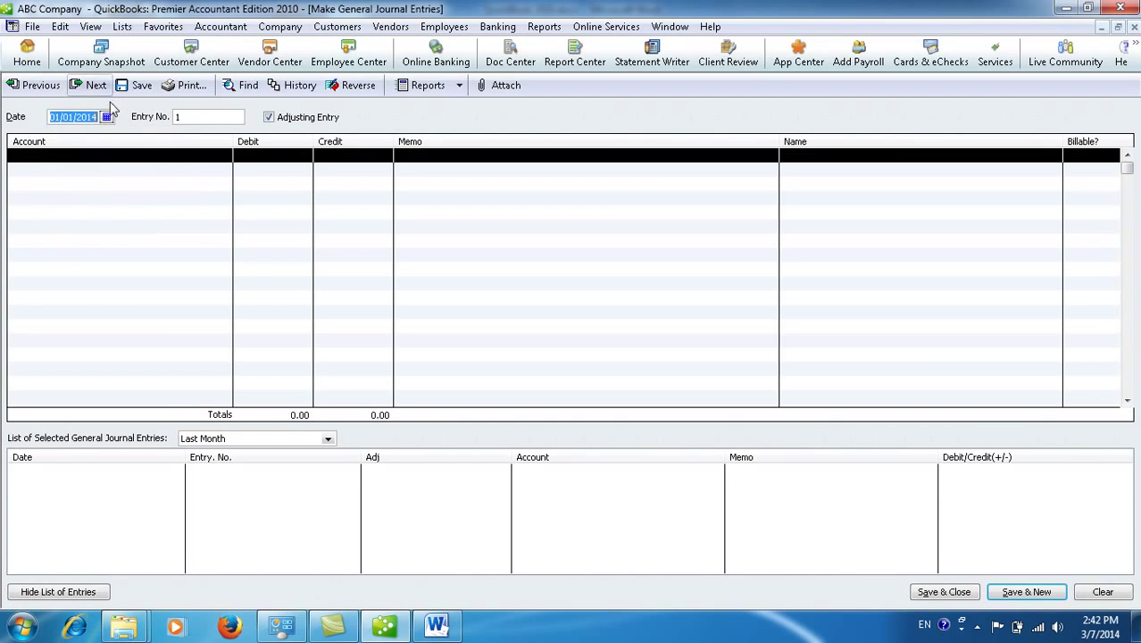
Step: Debit 1100 · Cash in bank 400,000.00 with a memo naming the owner's investment
{"action": "left_click", "coordinate": [189, 156]}
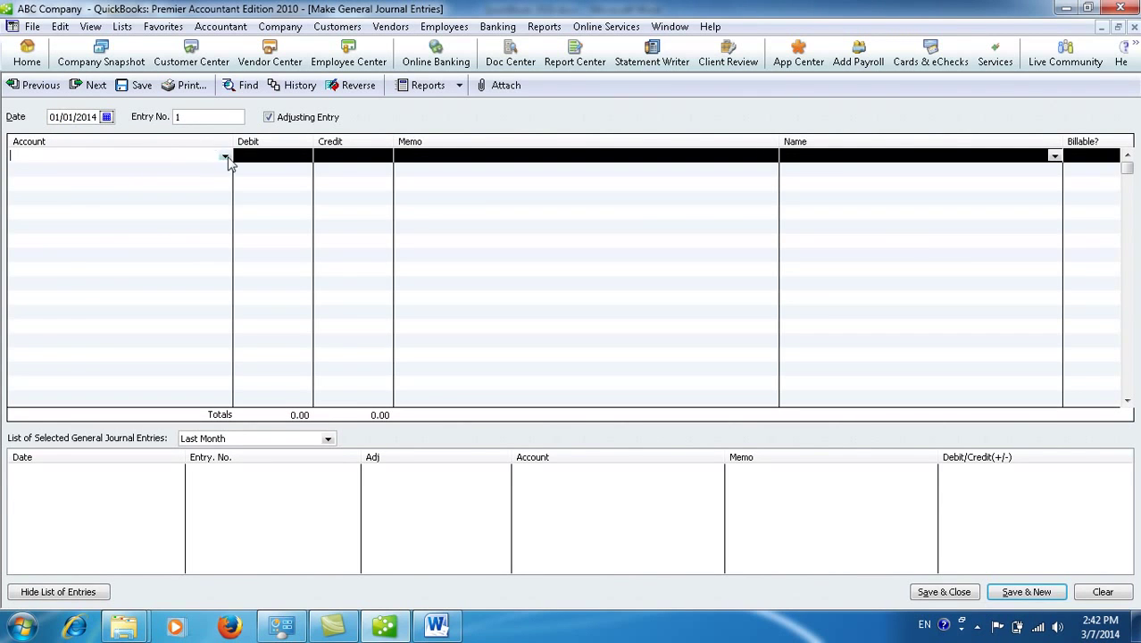
{"action": "left_click", "coordinate": [225, 156]}
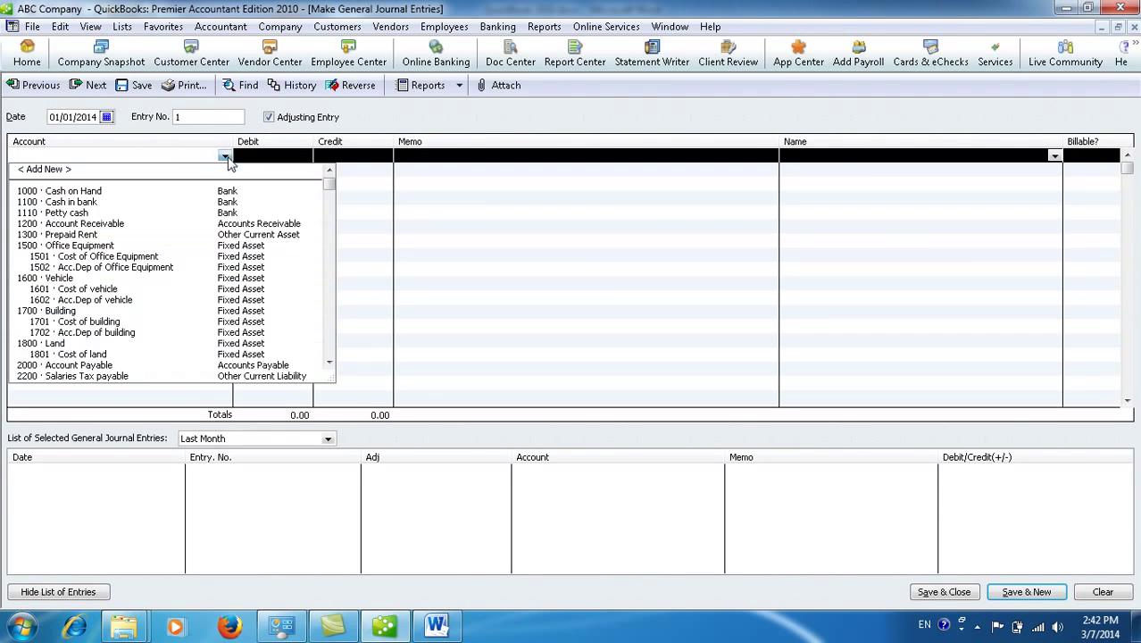
{"action": "left_click", "coordinate": [98, 202]}
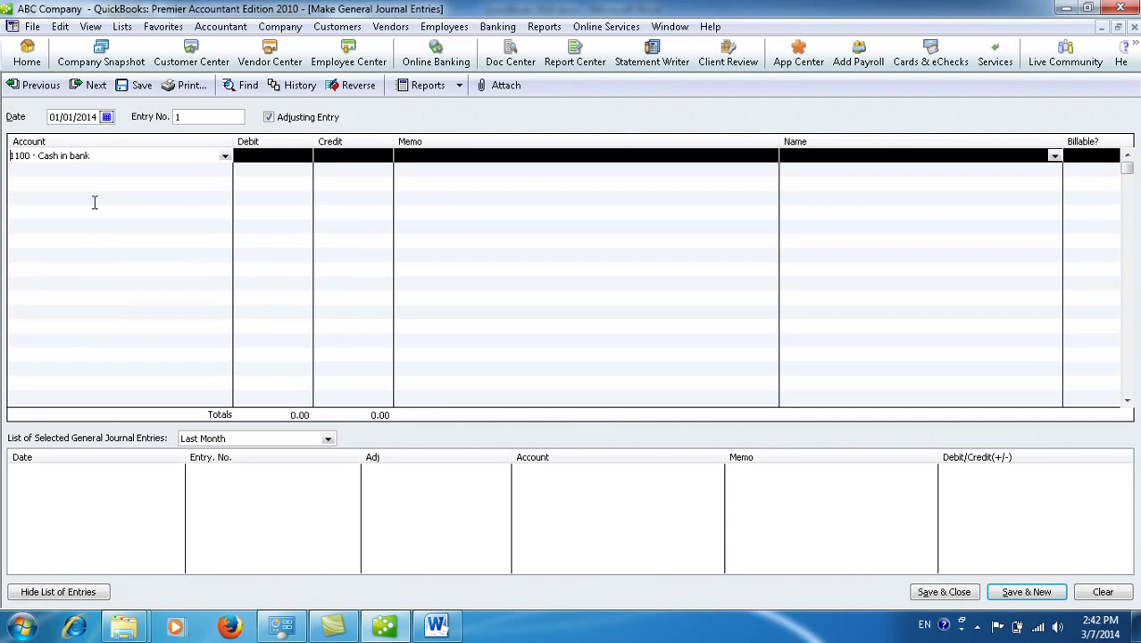
{"action": "left_click", "coordinate": [254, 156]}
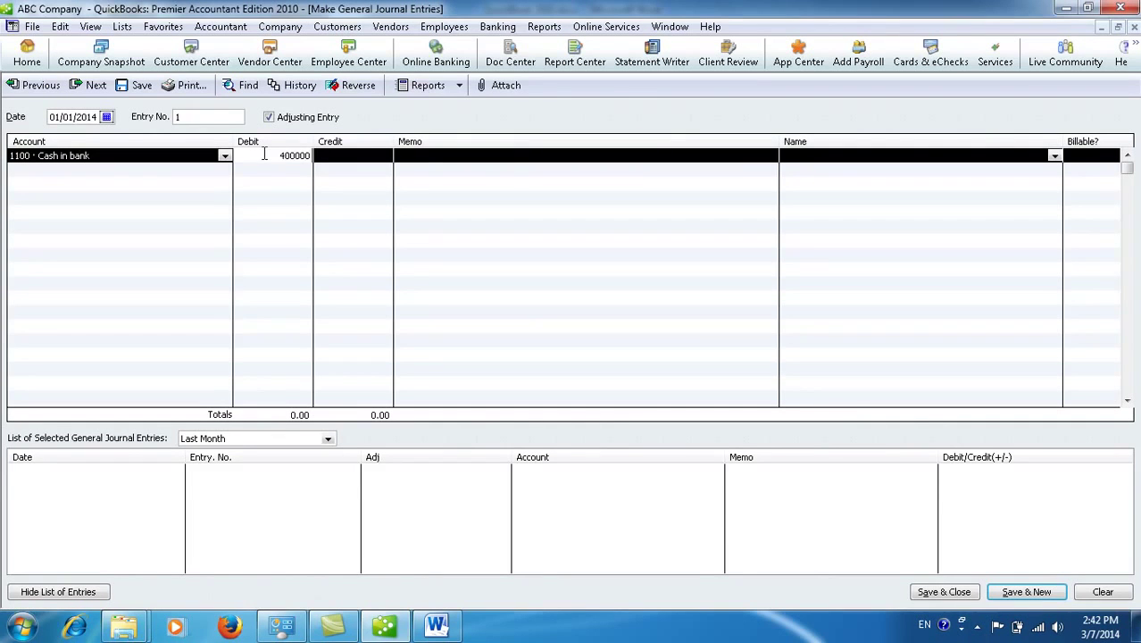
{"action": "left_click", "coordinate": [435, 156]}
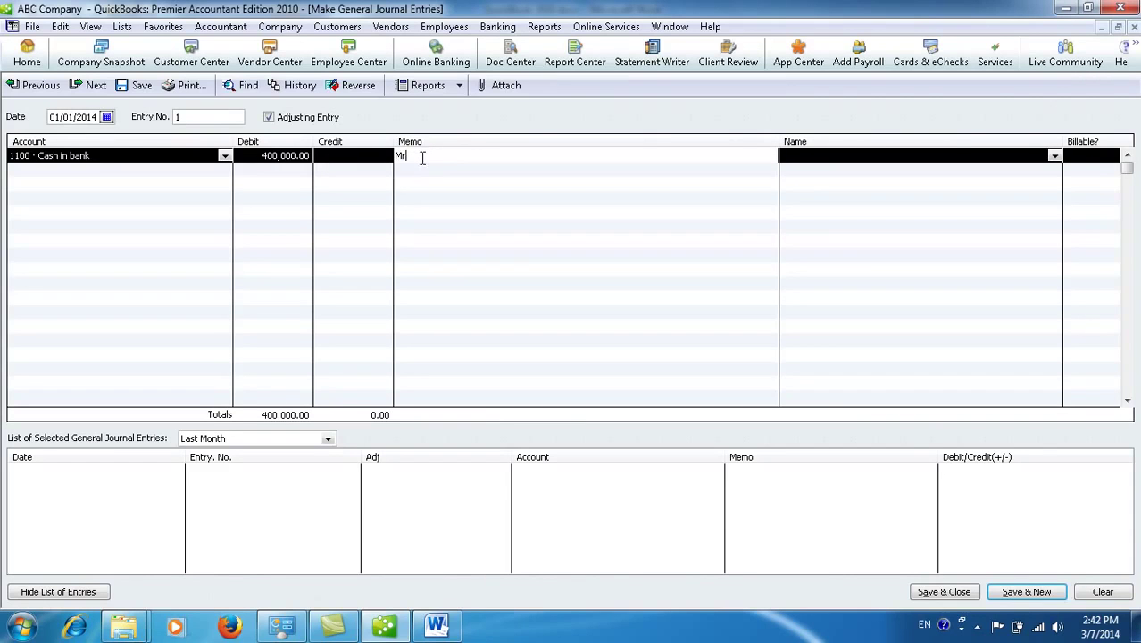
{"action": "type", "text": "Mr.Châm"}
{"action": "left_click", "coordinate": [840, 159]}
{"action": "left_click", "coordinate": [1056, 157]}
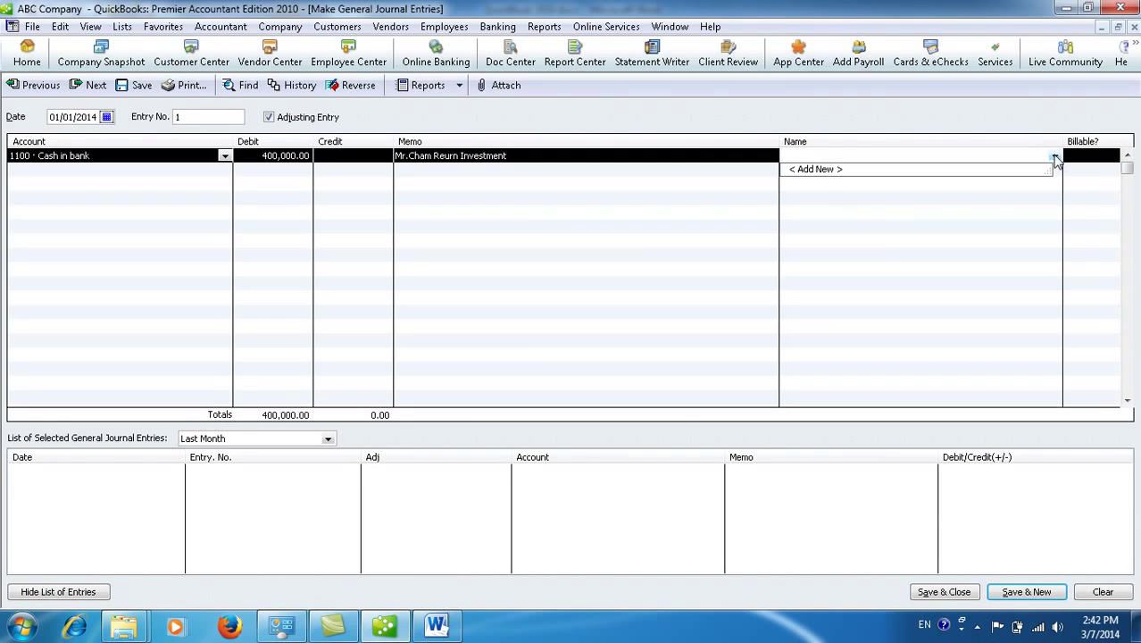
Step: Create the owner as a new Other-type name and assign it to the Cash in bank line
{"action": "left_click", "coordinate": [819, 171]}
{"action": "left_click", "coordinate": [564, 302]}
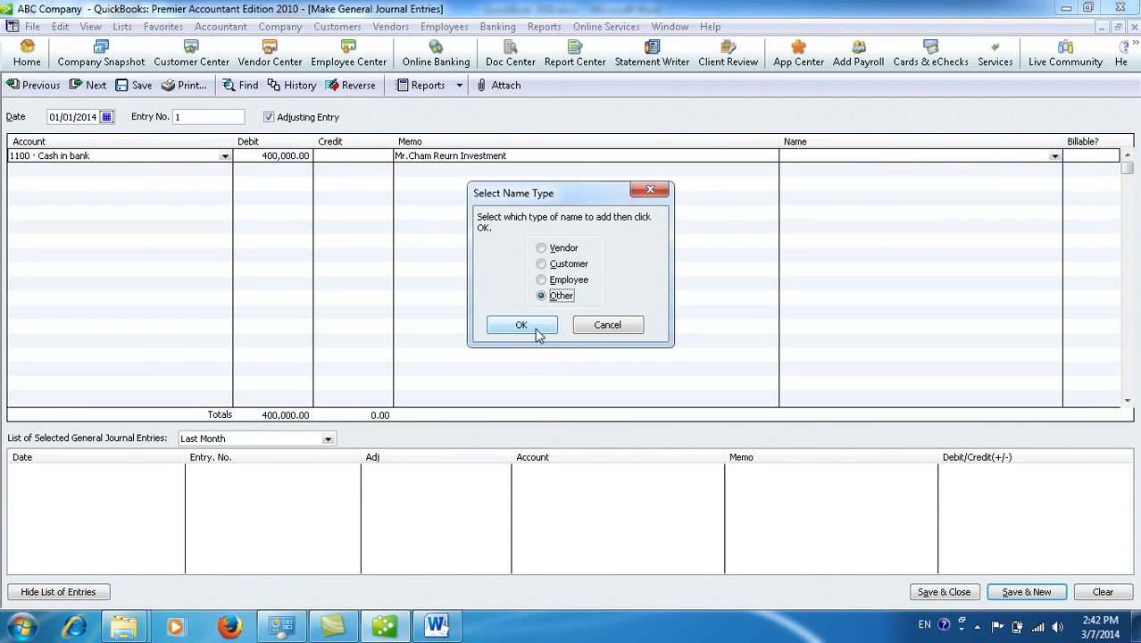
{"action": "left_click", "coordinate": [525, 325]}
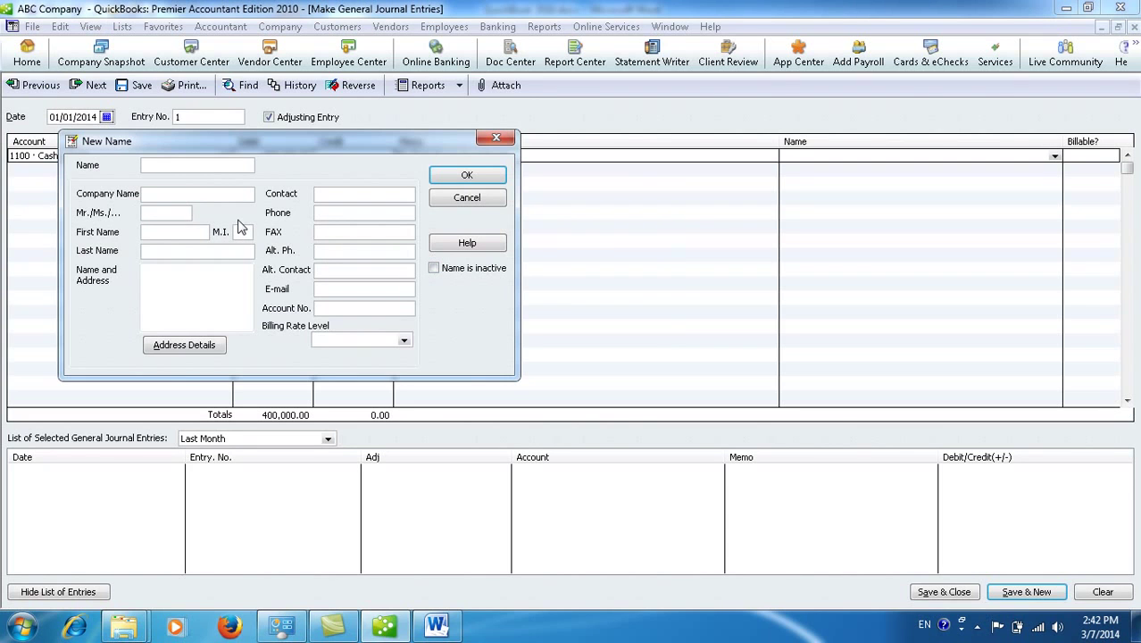
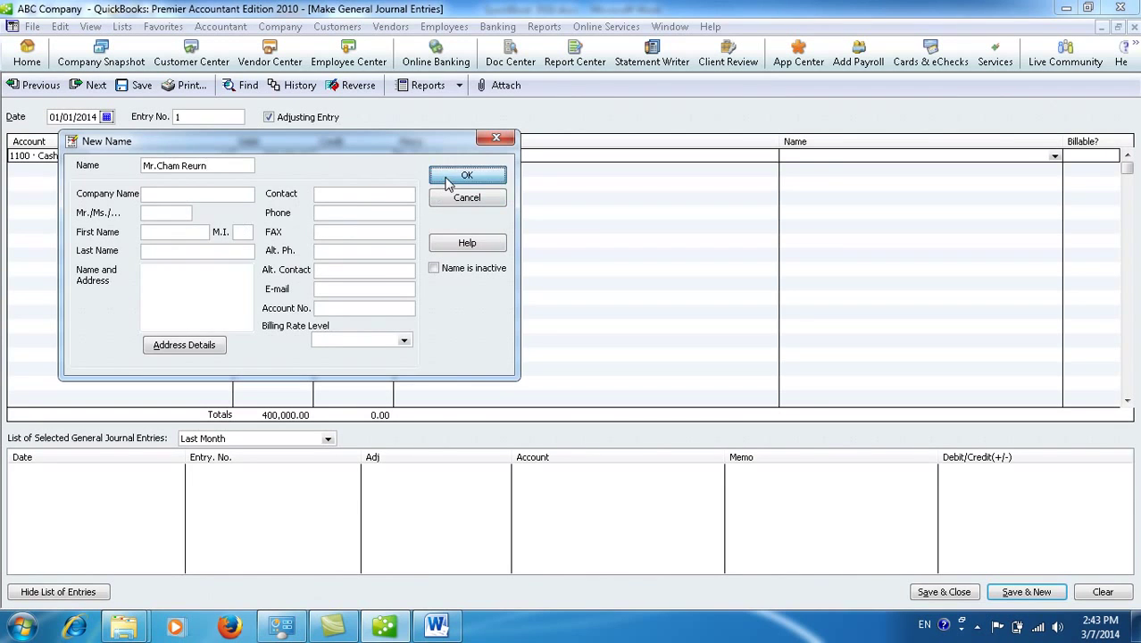
{"action": "left_click", "coordinate": [451, 177]}
{"action": "left_click", "coordinate": [187, 175]}
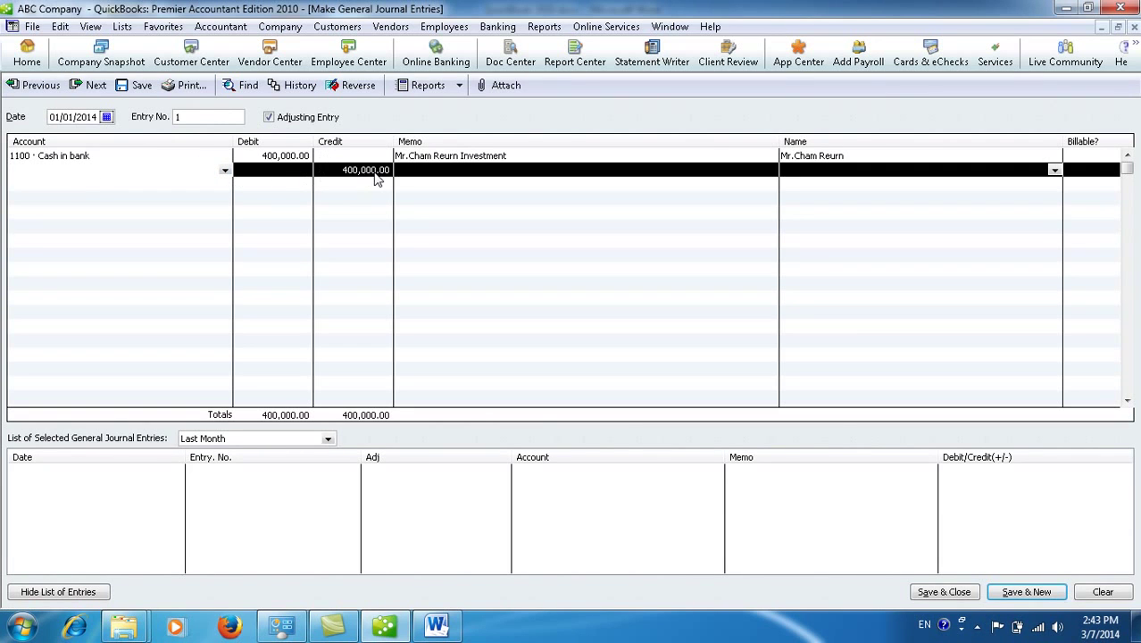
Step: Debit 1000 · Cash on Hand 70,000 on the second line
{"action": "left_click", "coordinate": [225, 170]}
{"action": "left_click", "coordinate": [94, 206]}
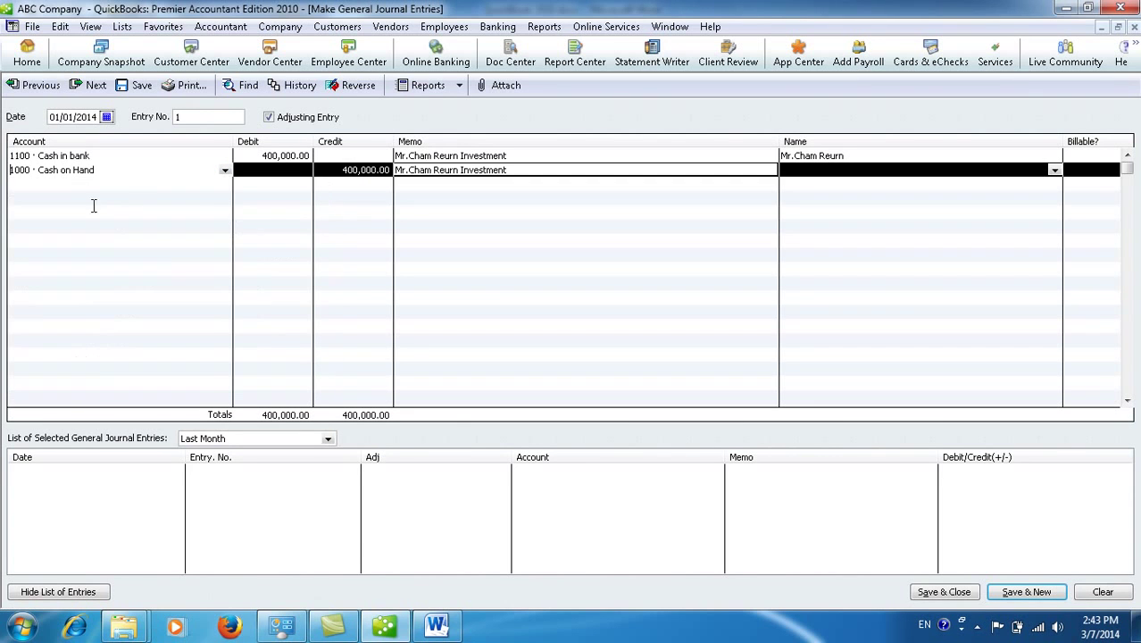
{"action": "left_click", "coordinate": [272, 174]}
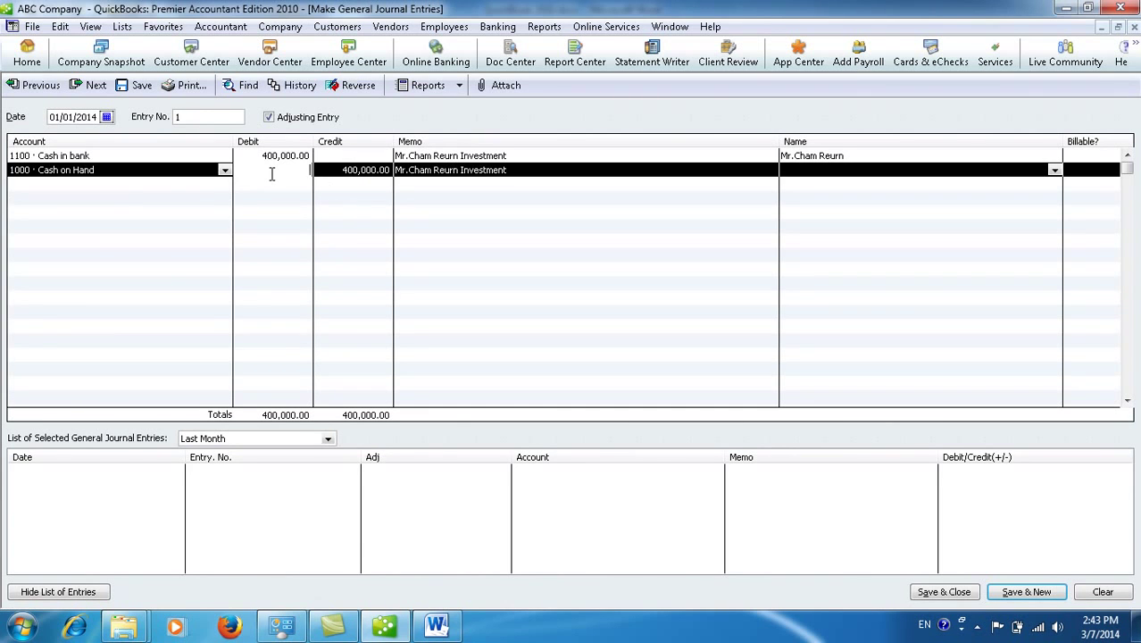
{"action": "type", "text": "70,000"}
{"action": "left_click", "coordinate": [207, 184]}
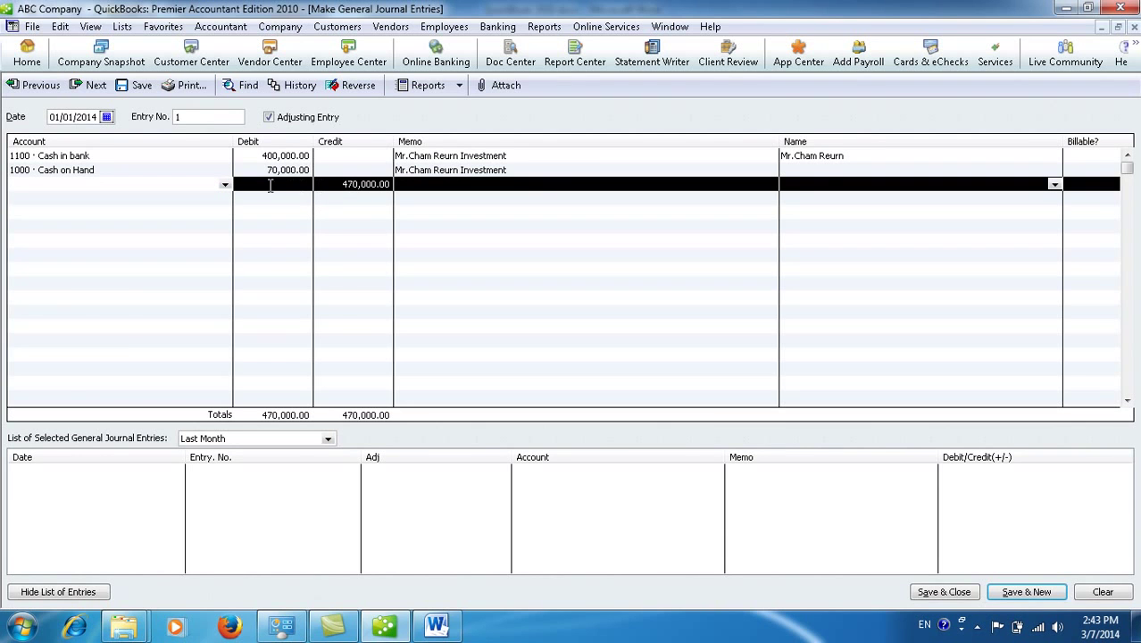
Step: Credit 3001 · Owner's Equity 470,000 on the third line and save the entry
{"action": "left_click", "coordinate": [224, 184]}
{"action": "scroll", "coordinate": [89, 310], "scroll_direction": "down", "scroll_amount": 2}
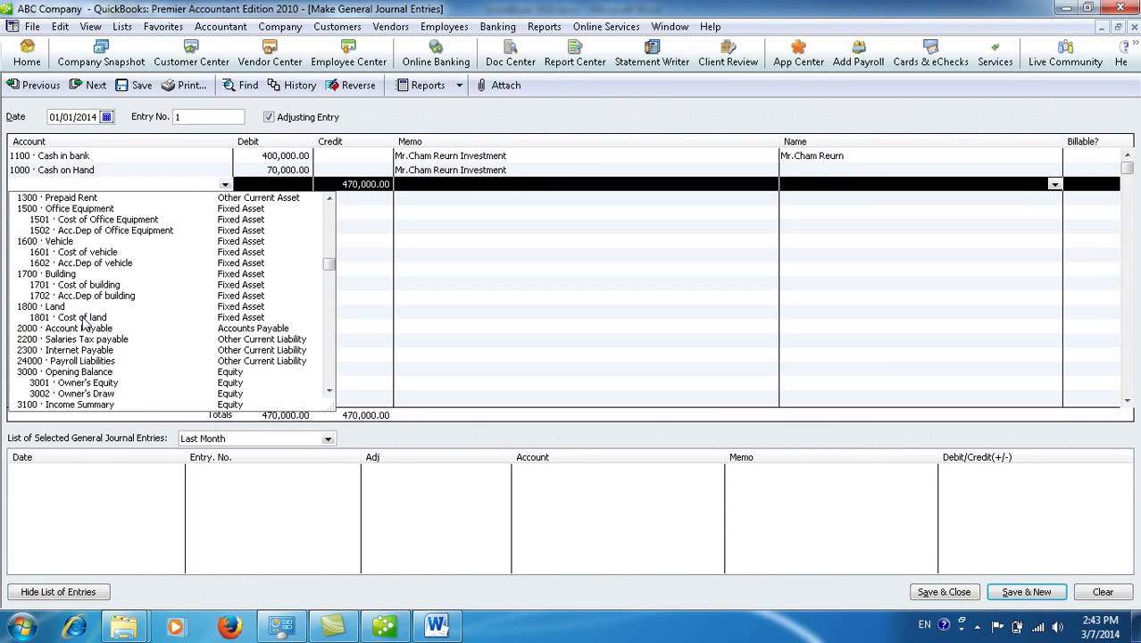
{"action": "left_click", "coordinate": [87, 383]}
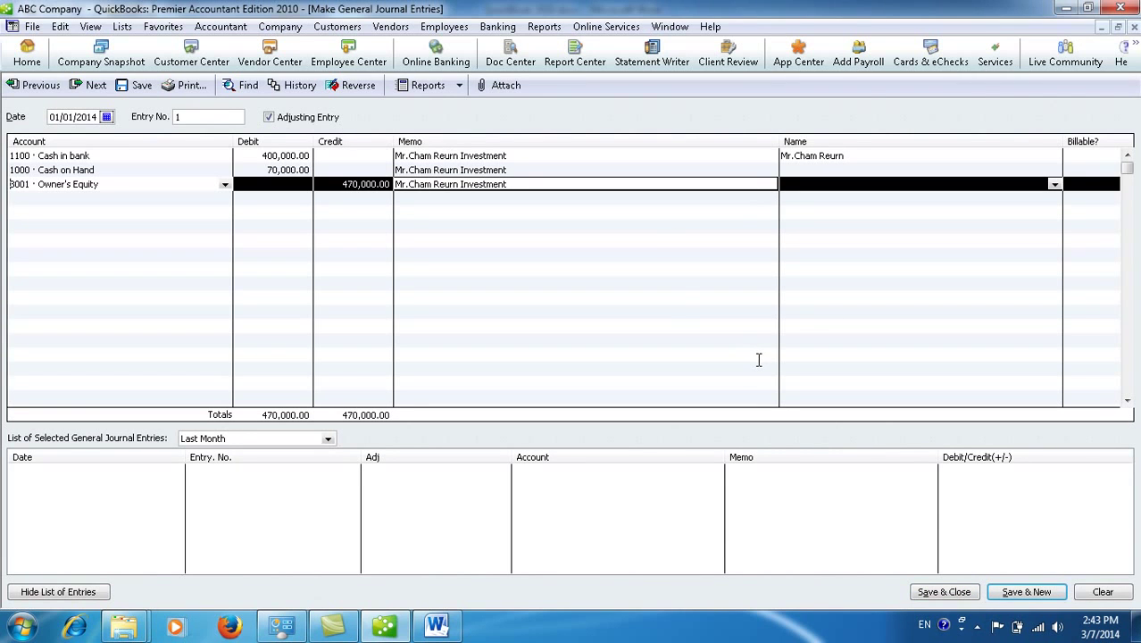
{"action": "left_click", "coordinate": [942, 592]}
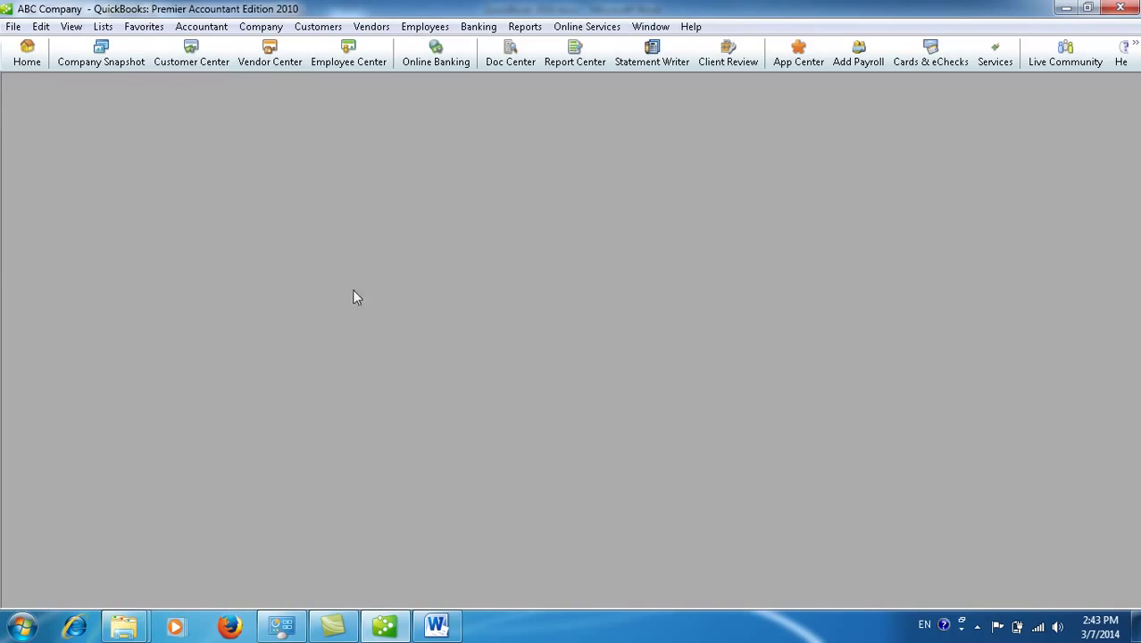
Step: Open the Accountant & Taxes Journal report maximized, suppressing the collapsing-transactions notice
{"action": "left_click", "coordinate": [524, 27]}
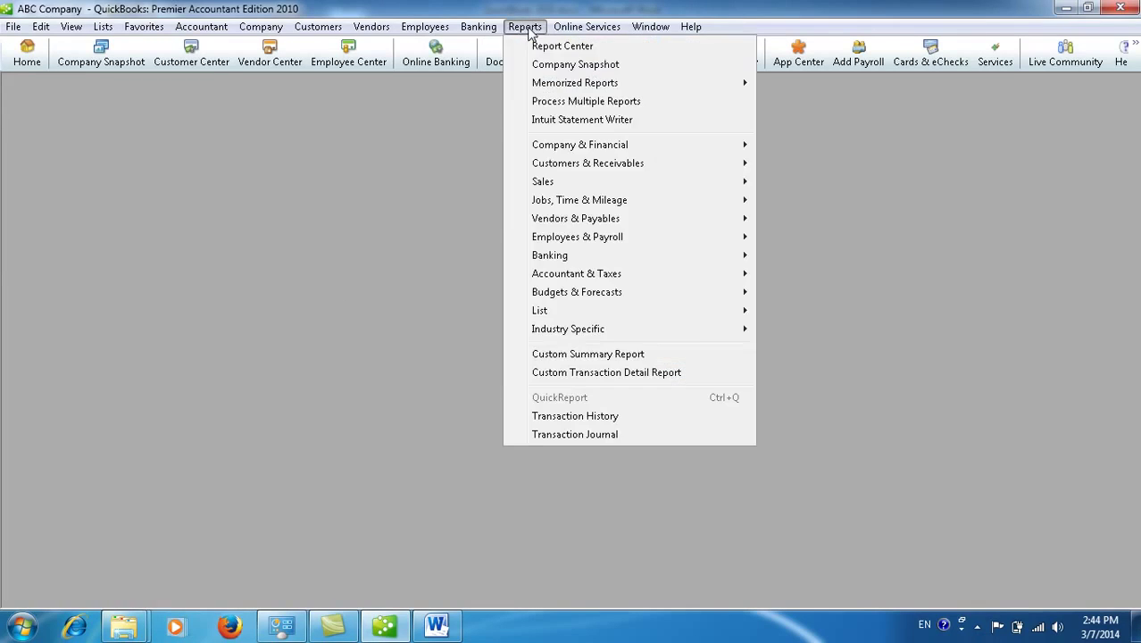
{"action": "mouse_move", "coordinate": [594, 275]}
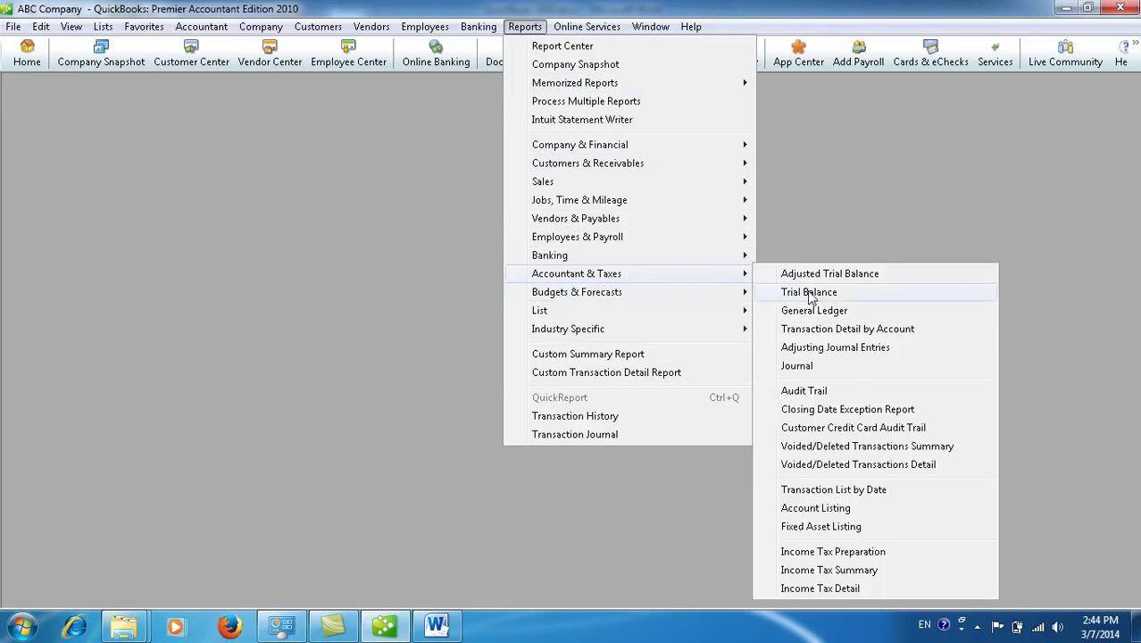
{"action": "left_click", "coordinate": [823, 366]}
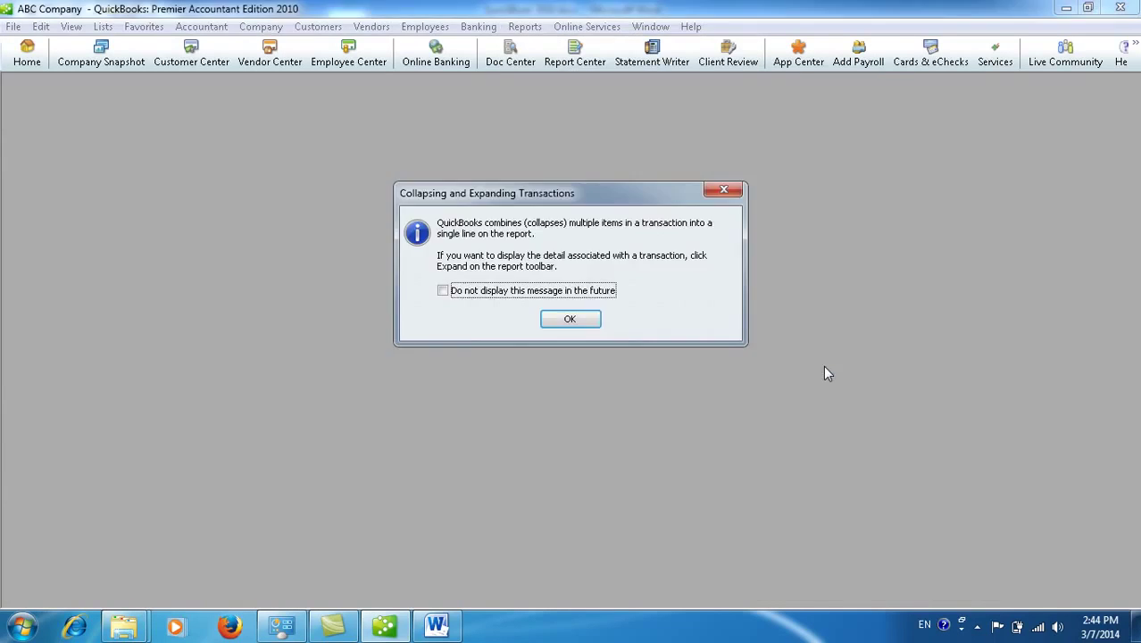
{"action": "left_click", "coordinate": [447, 292]}
{"action": "left_click", "coordinate": [570, 319]}
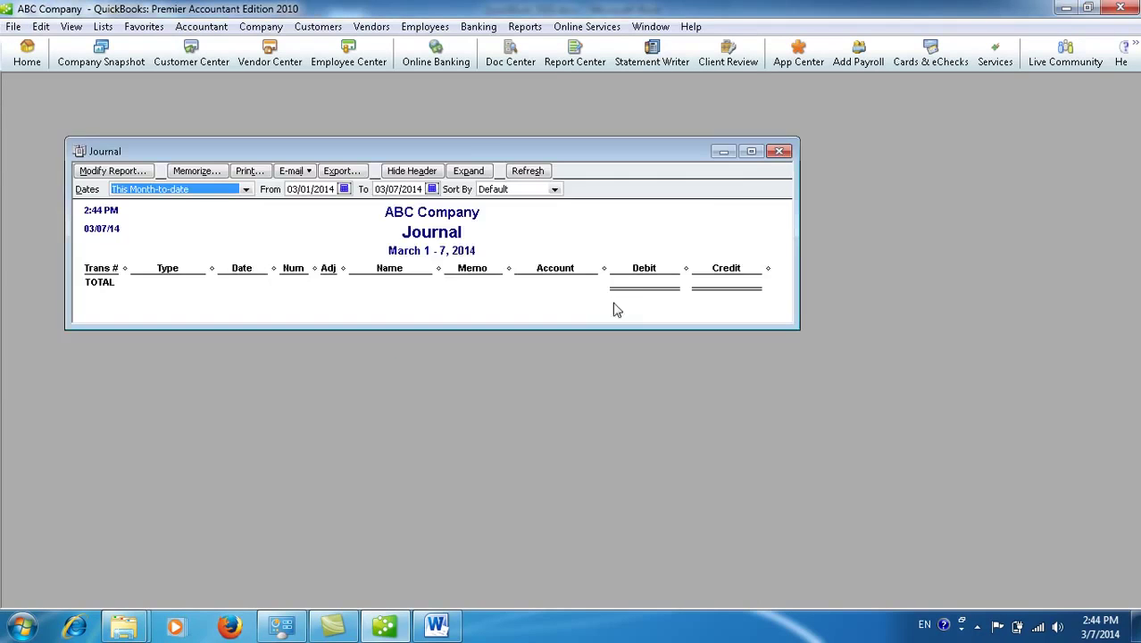
{"action": "left_click", "coordinate": [752, 152]}
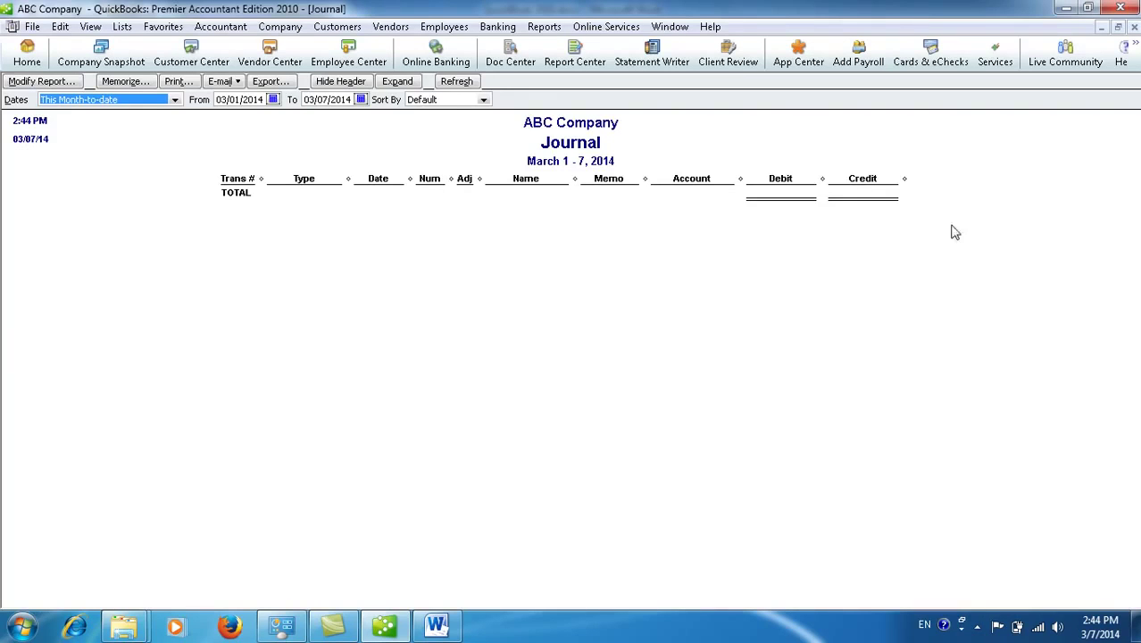
Step: Set the report date range to 01/01/2014 through 01/31/2014
{"action": "left_click", "coordinate": [253, 100]}
{"action": "left_click", "coordinate": [272, 99]}
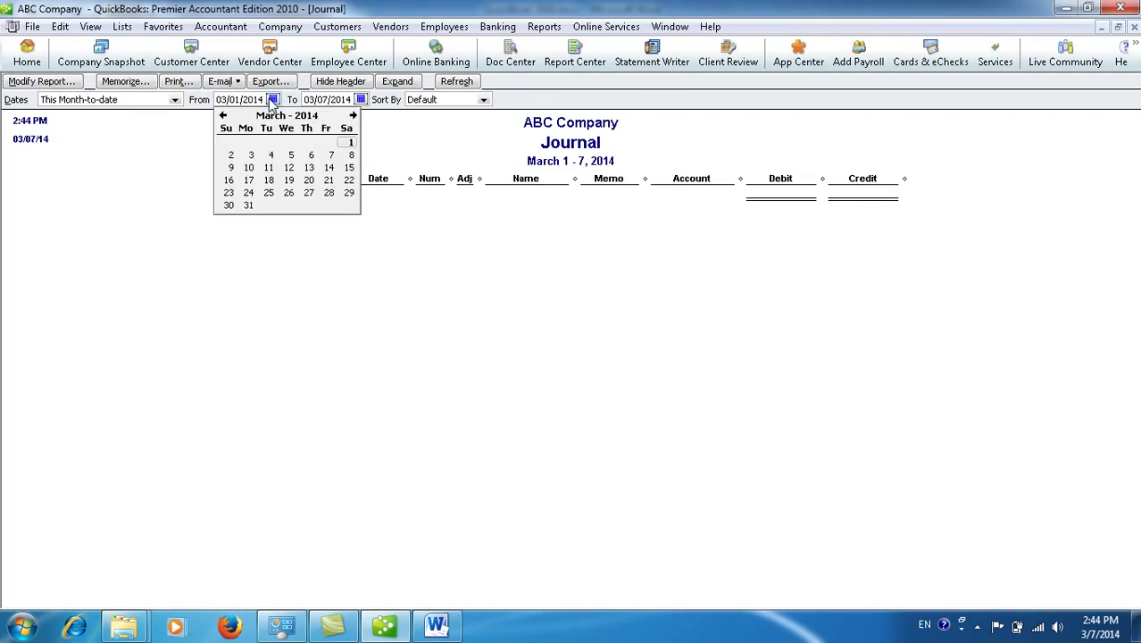
{"action": "left_click", "coordinate": [223, 116]}
{"action": "left_click", "coordinate": [223, 116]}
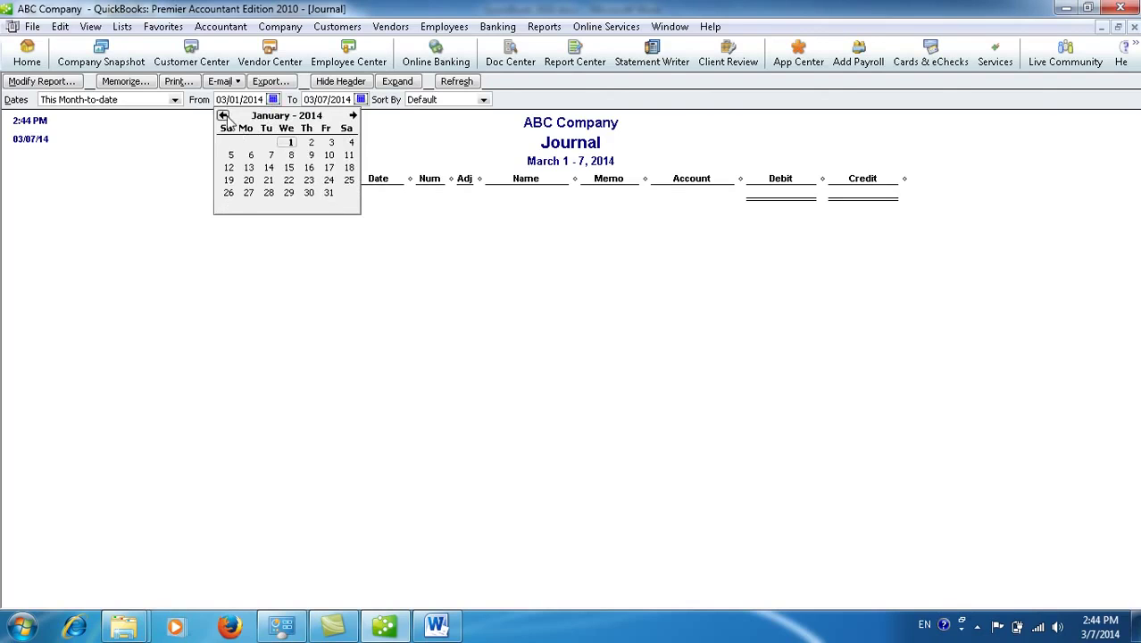
{"action": "left_click", "coordinate": [289, 143]}
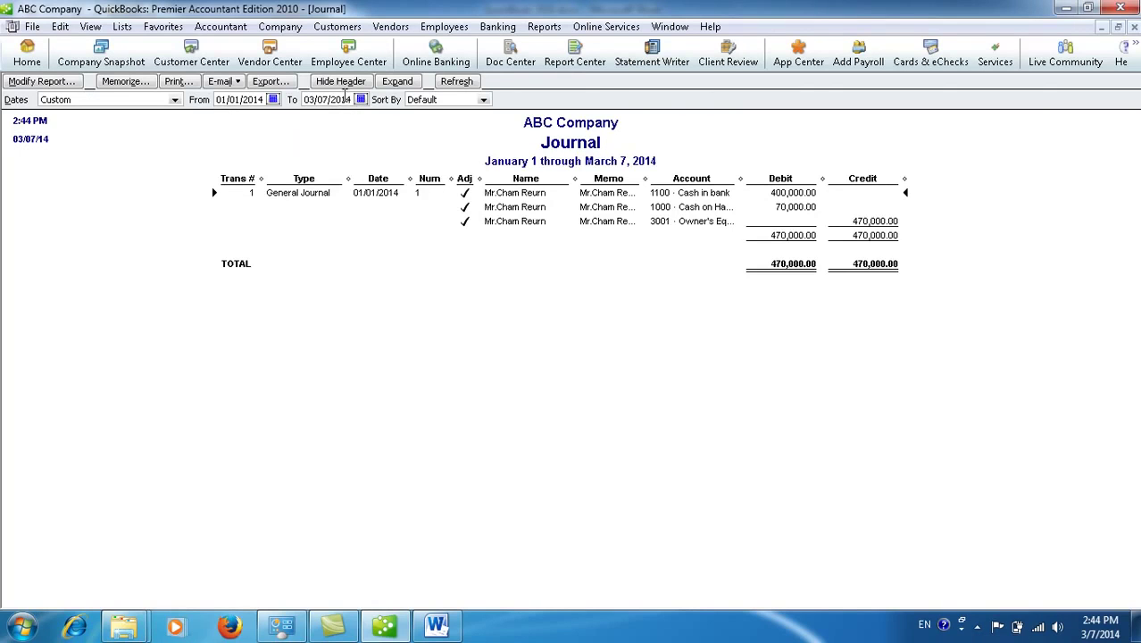
{"action": "left_click", "coordinate": [360, 99]}
{"action": "left_click", "coordinate": [311, 116]}
{"action": "left_click", "coordinate": [311, 116]}
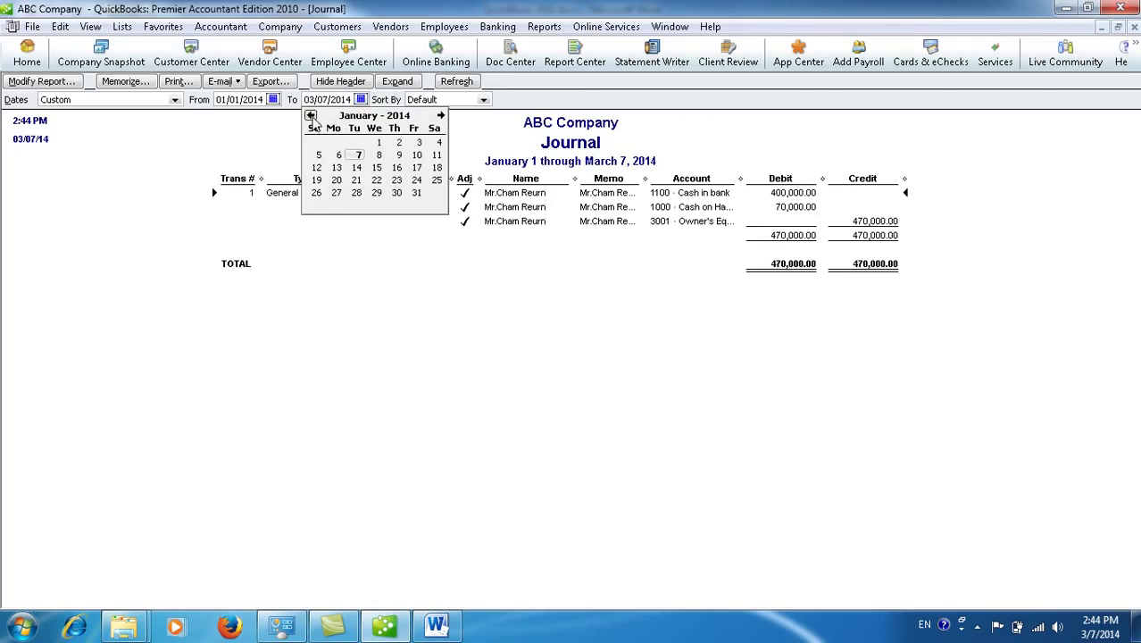
{"action": "left_click", "coordinate": [416, 193]}
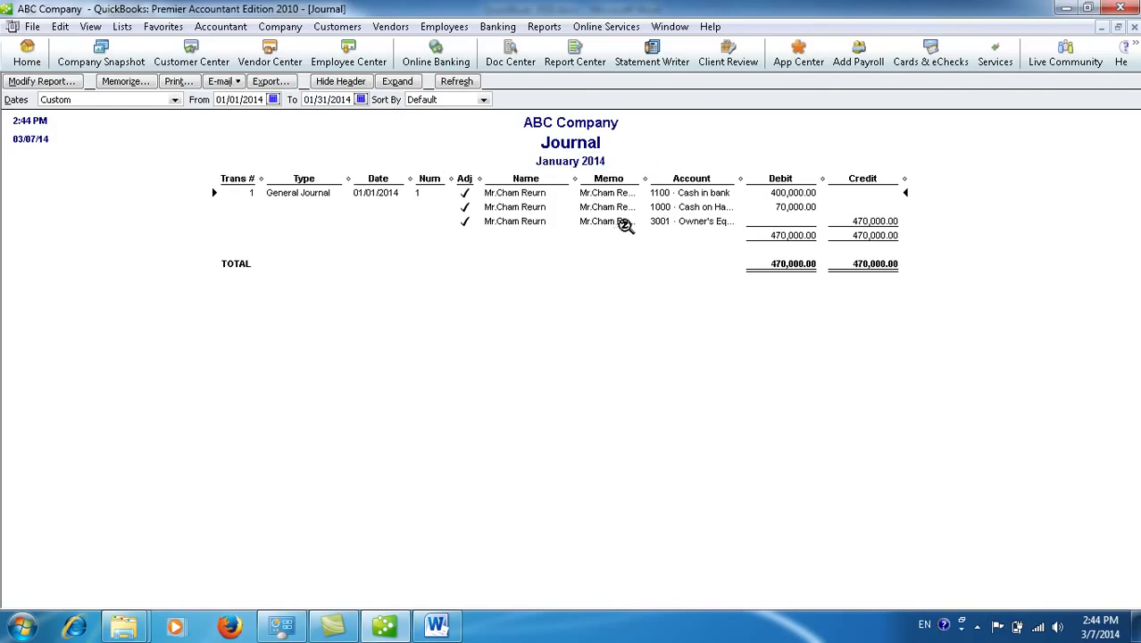
Step: Widen the Memo and Account columns and remove the Num and Adj columns
{"action": "left_click_drag", "start_coordinate": [645, 179], "coordinate": [665, 181]}
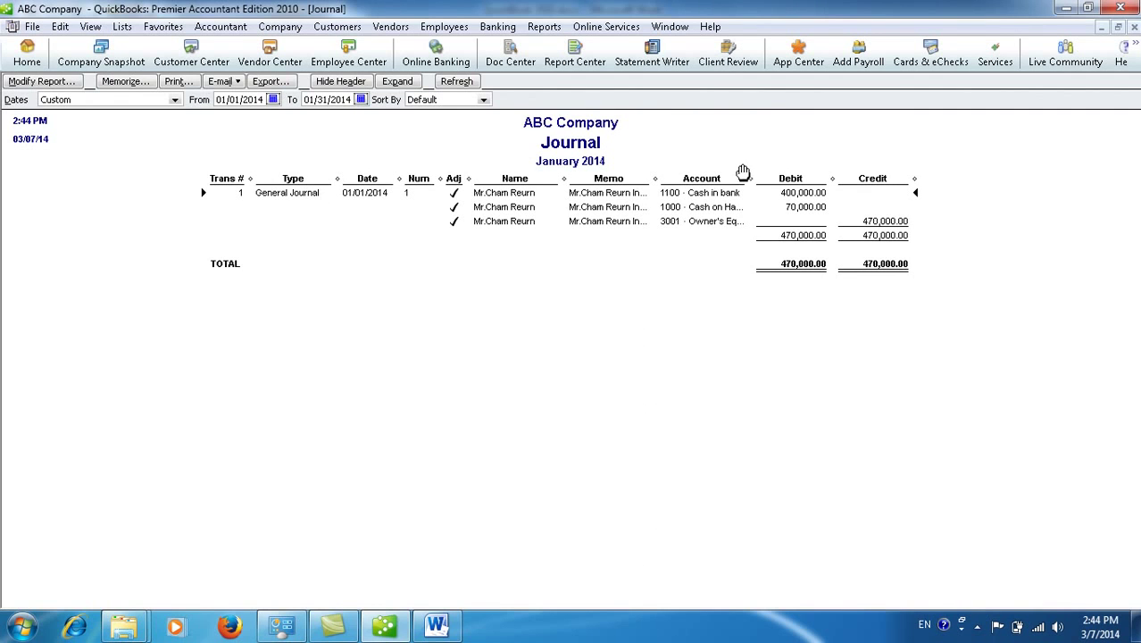
{"action": "left_click_drag", "start_coordinate": [750, 177], "coordinate": [786, 177]}
{"action": "left_click_drag", "start_coordinate": [645, 180], "coordinate": [681, 178]}
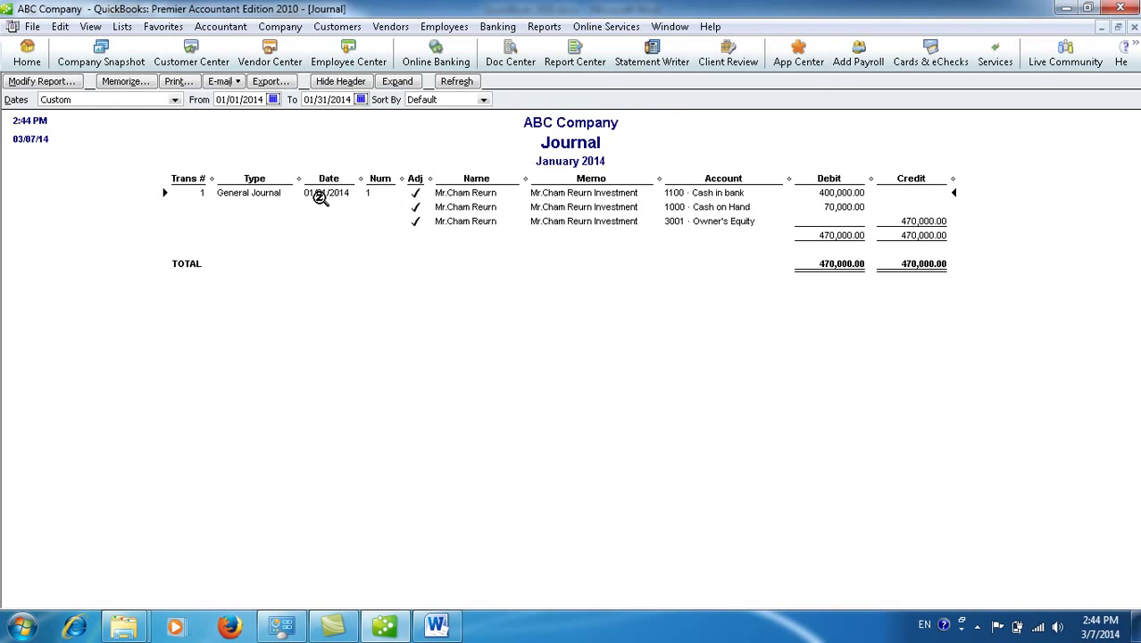
{"action": "left_click_drag", "start_coordinate": [400, 179], "coordinate": [45, 306]}
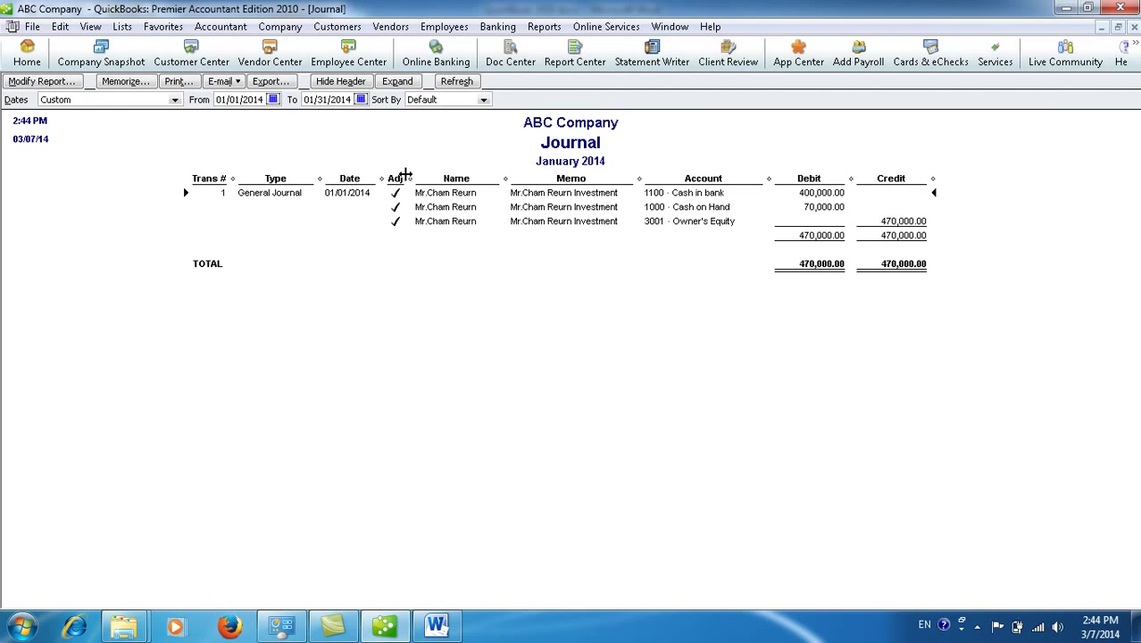
{"action": "left_click_drag", "start_coordinate": [408, 180], "coordinate": [79, 257]}
{"action": "left_click_drag", "start_coordinate": [3, 313], "coordinate": [3, 321]}
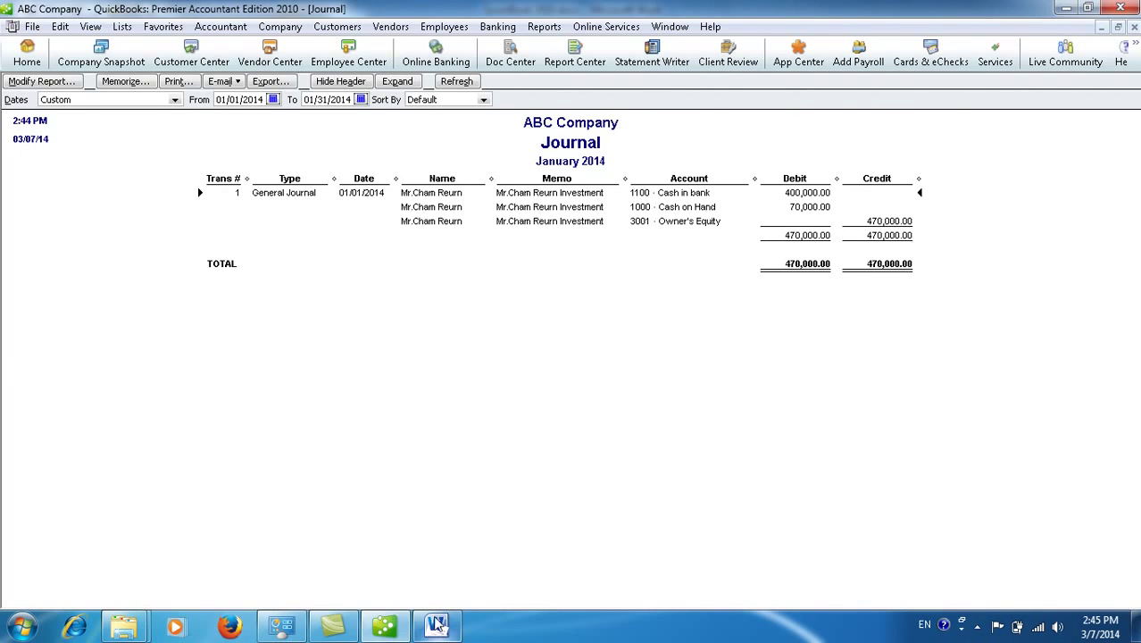
{"action": "mouse_move", "coordinate": [438, 630]}
{"action": "left_click", "coordinate": [436, 536]}
{"action": "left_click", "coordinate": [477, 469]}
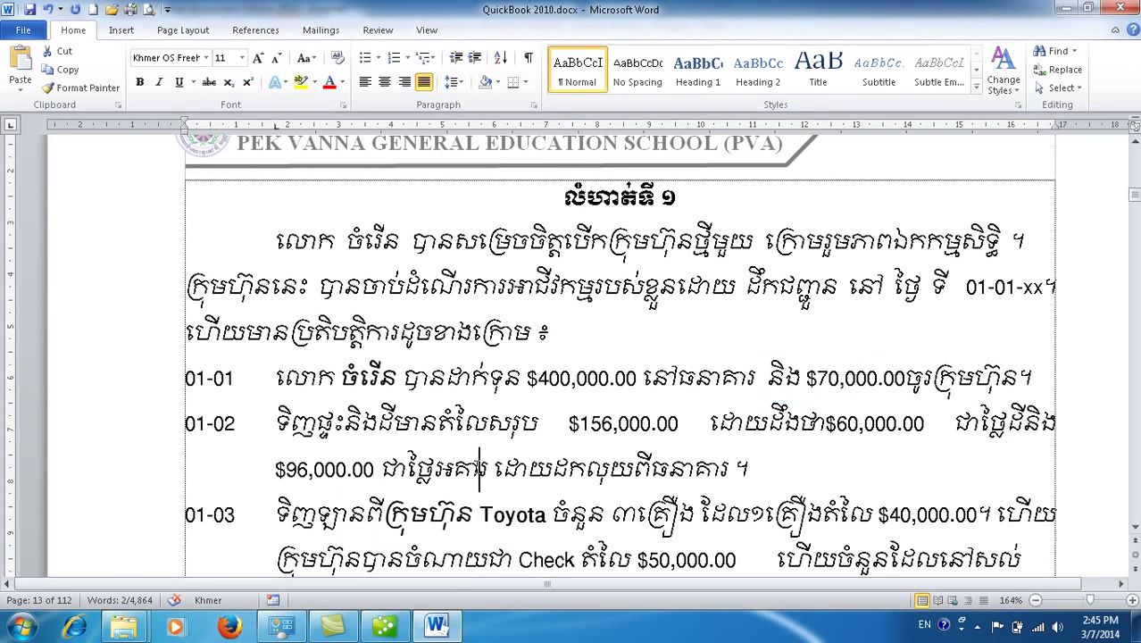
{"action": "left_click_drag", "start_coordinate": [186, 423], "coordinate": [1057, 429]}
{"action": "left_click_drag", "start_coordinate": [275, 469], "coordinate": [732, 463]}
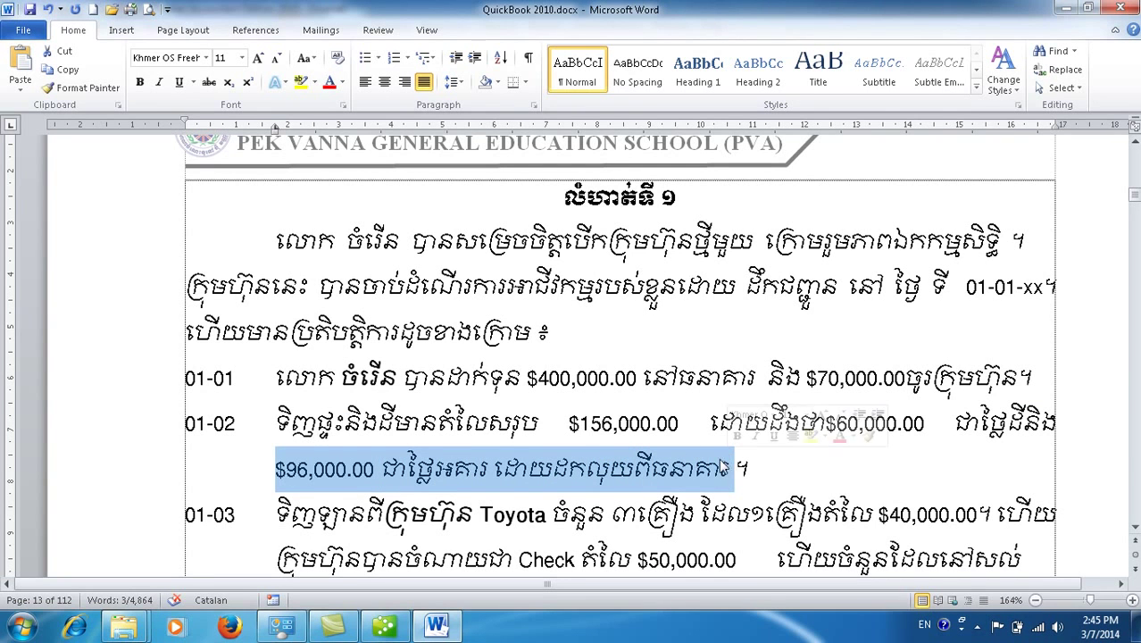
{"action": "left_click", "coordinate": [384, 629]}
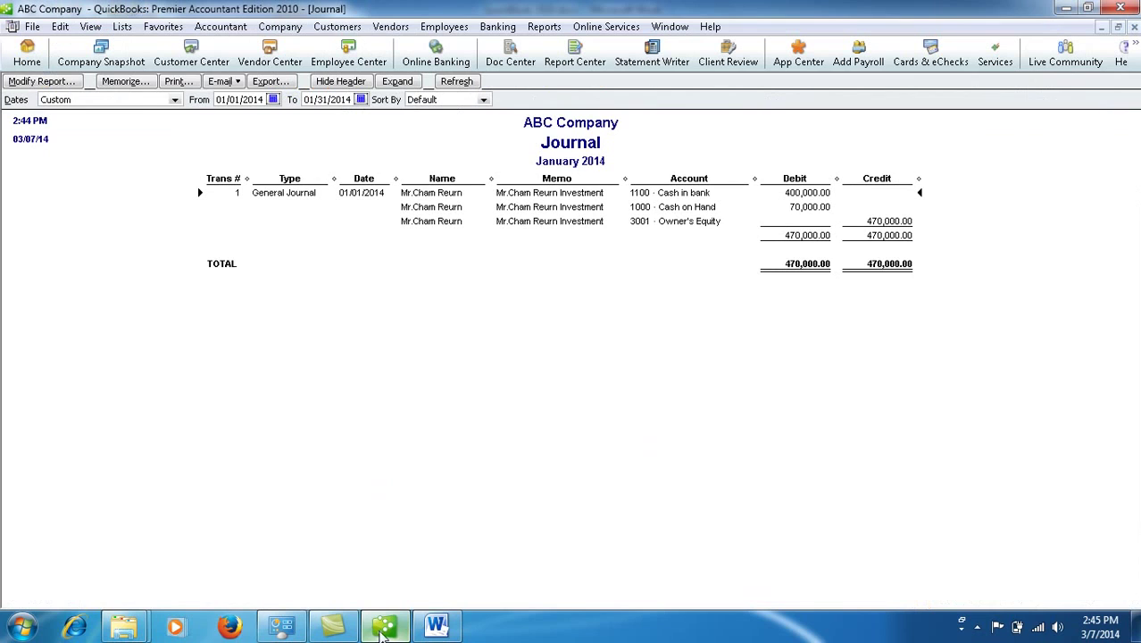
Step: Start a new general journal entry dated 01/02/2014
{"action": "left_click", "coordinate": [280, 26]}
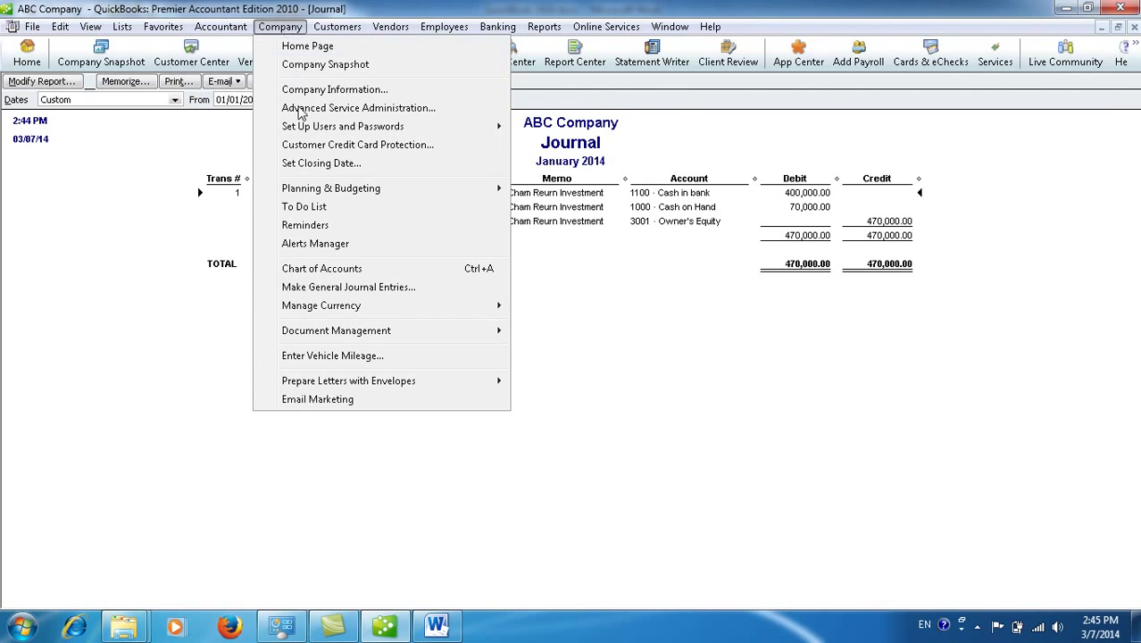
{"action": "left_click", "coordinate": [376, 290]}
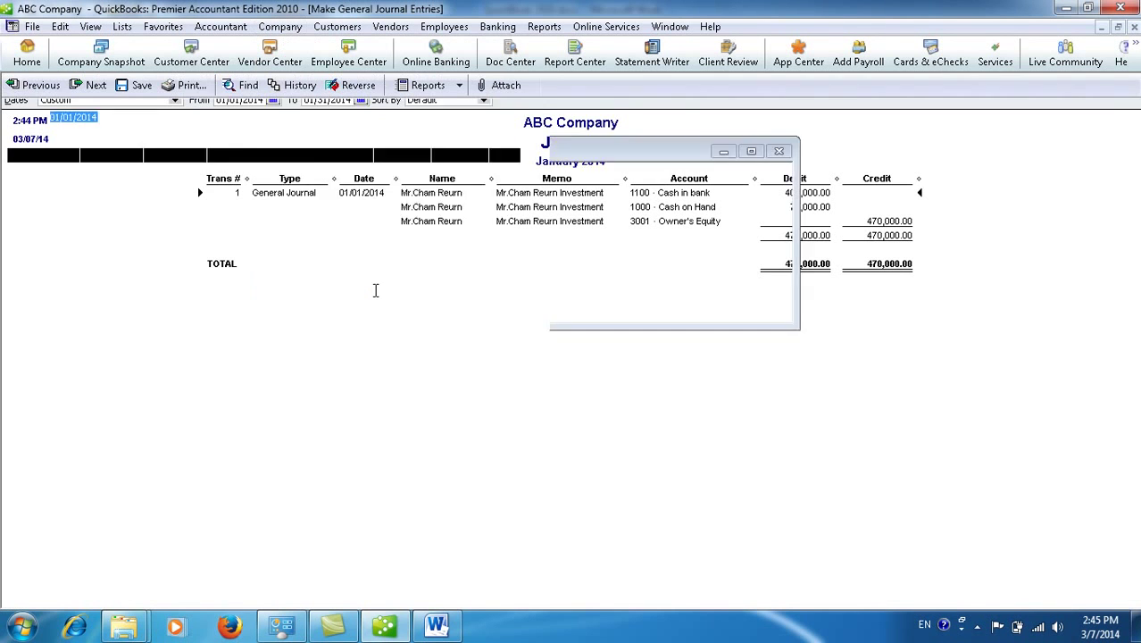
{"action": "left_click", "coordinate": [106, 117]}
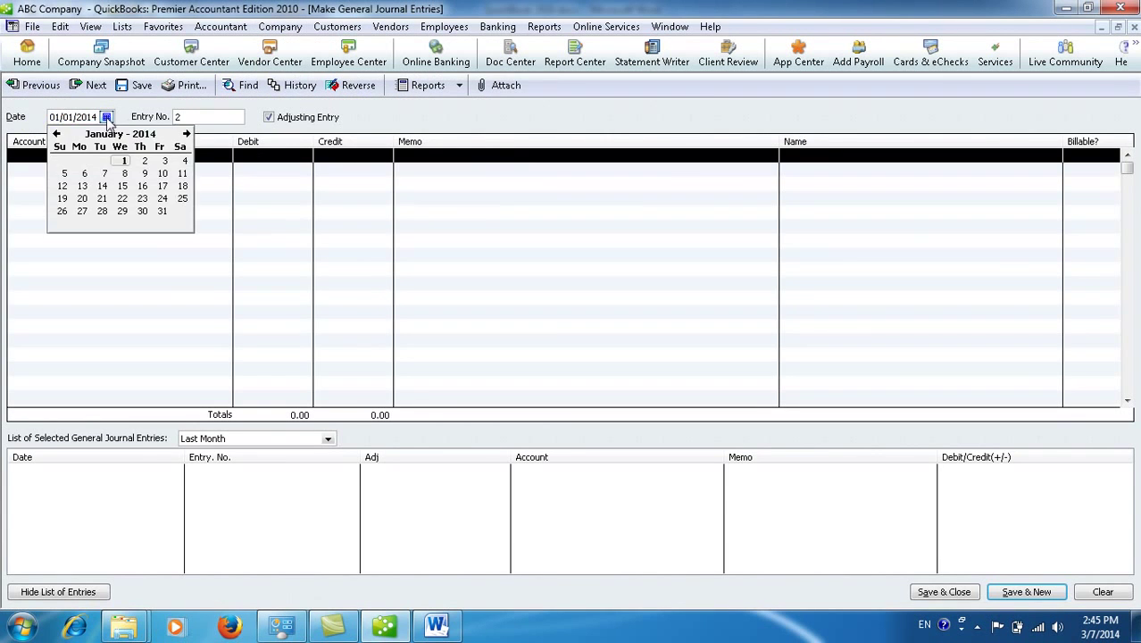
{"action": "left_click", "coordinate": [144, 161]}
Step: Put 1701 · Cost of building on line one and check its $96,000.00 amount in Word
{"action": "left_click", "coordinate": [181, 155]}
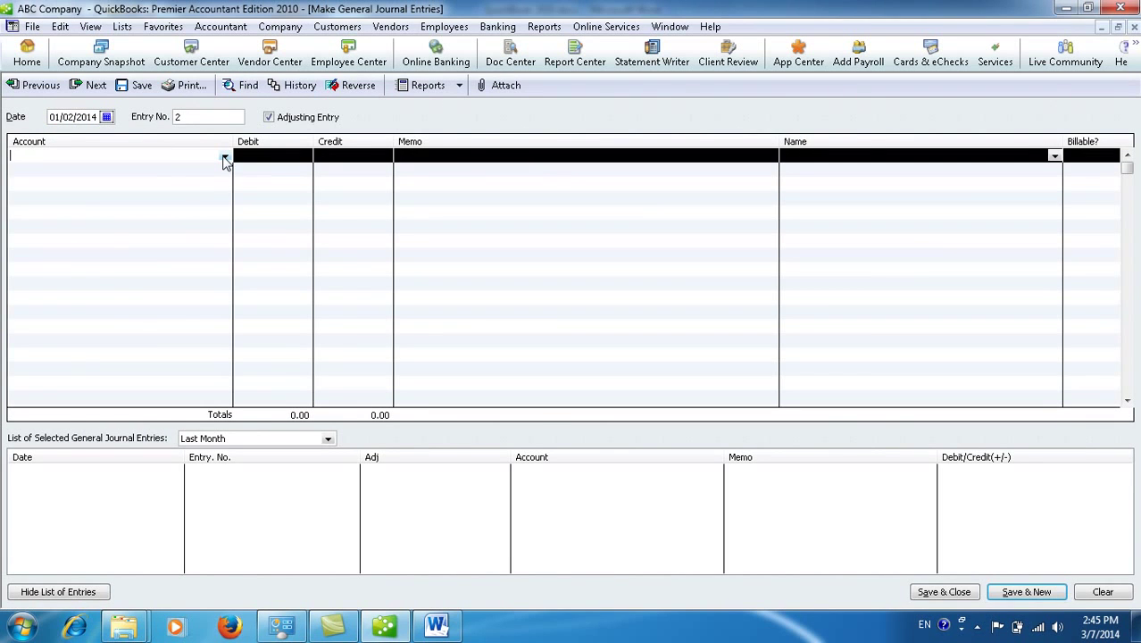
{"action": "left_click", "coordinate": [225, 158]}
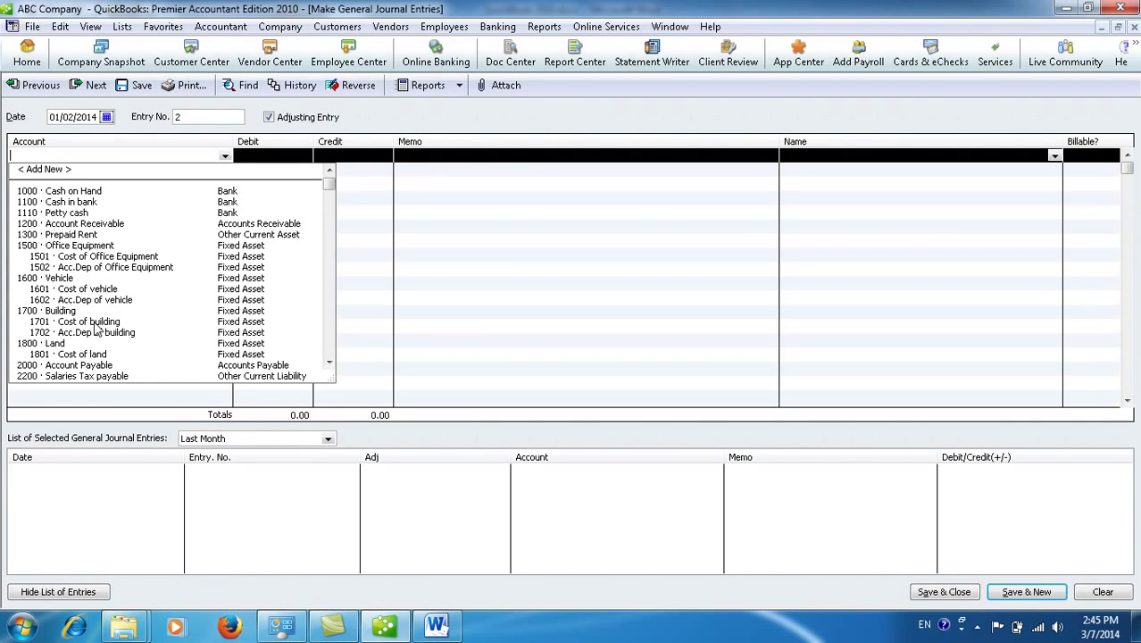
{"action": "left_click", "coordinate": [93, 322]}
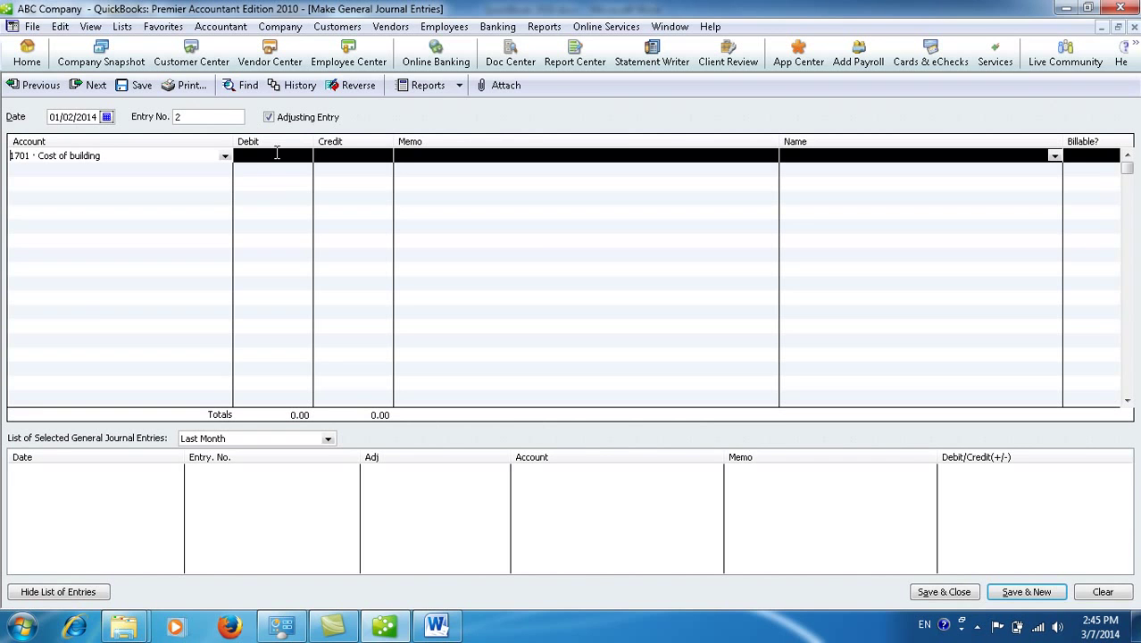
{"action": "left_click", "coordinate": [276, 153]}
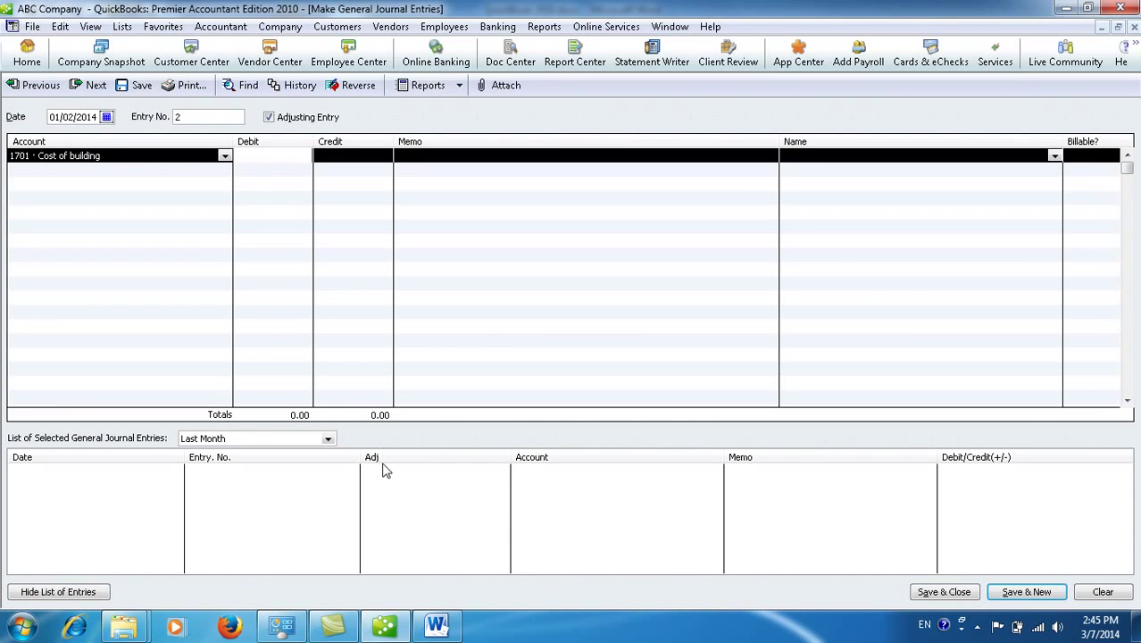
{"action": "left_click", "coordinate": [436, 625]}
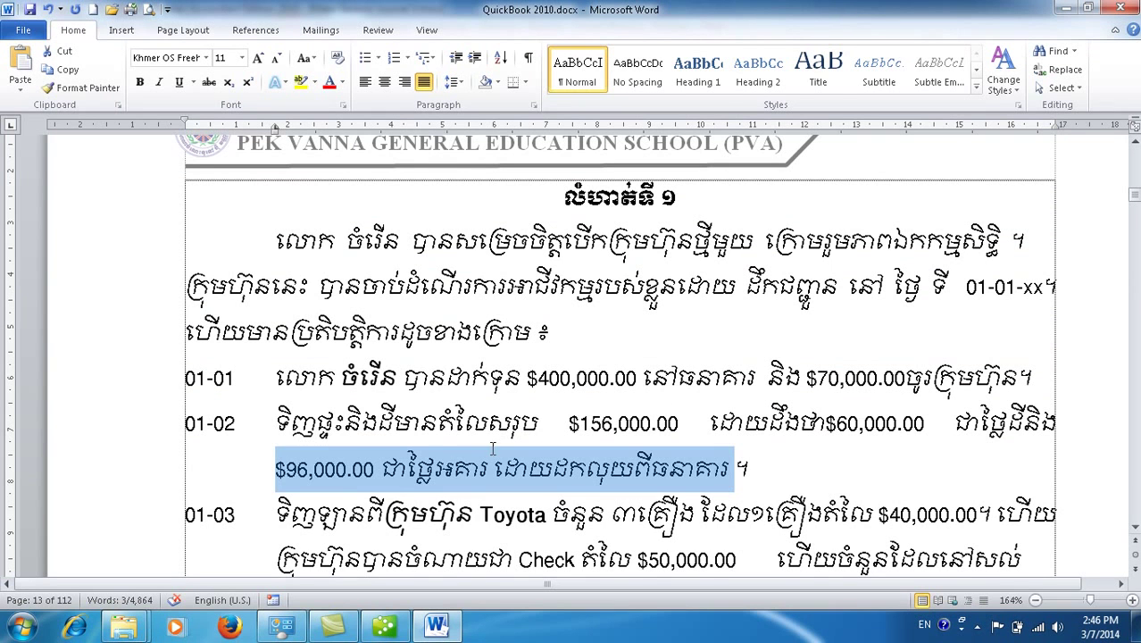
{"action": "left_click", "coordinate": [385, 626]}
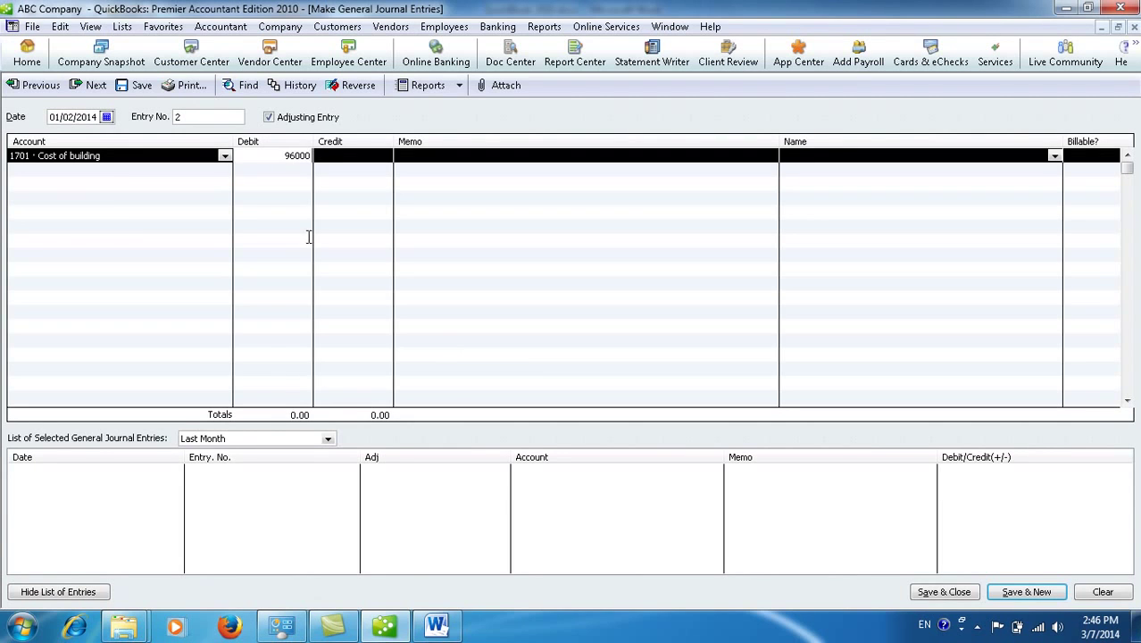
Step: Debit 1801 · Cost of land 60,000 with the memo 'Purchase Land'
{"action": "left_click", "coordinate": [418, 158]}
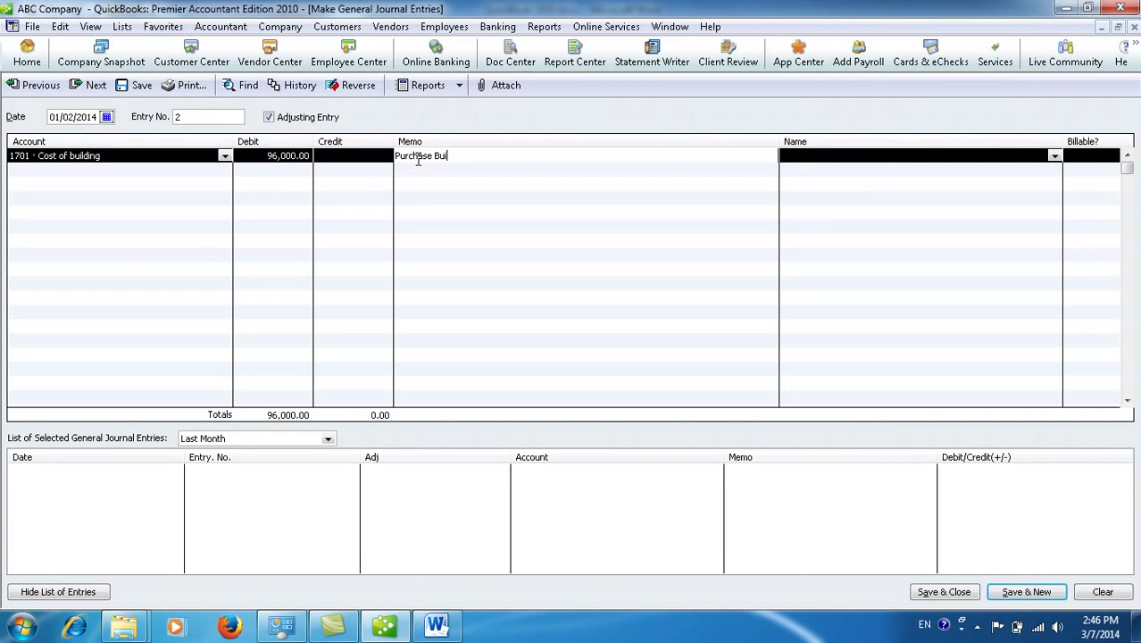
{"action": "left_click", "coordinate": [228, 178]}
{"action": "left_click", "coordinate": [225, 170]}
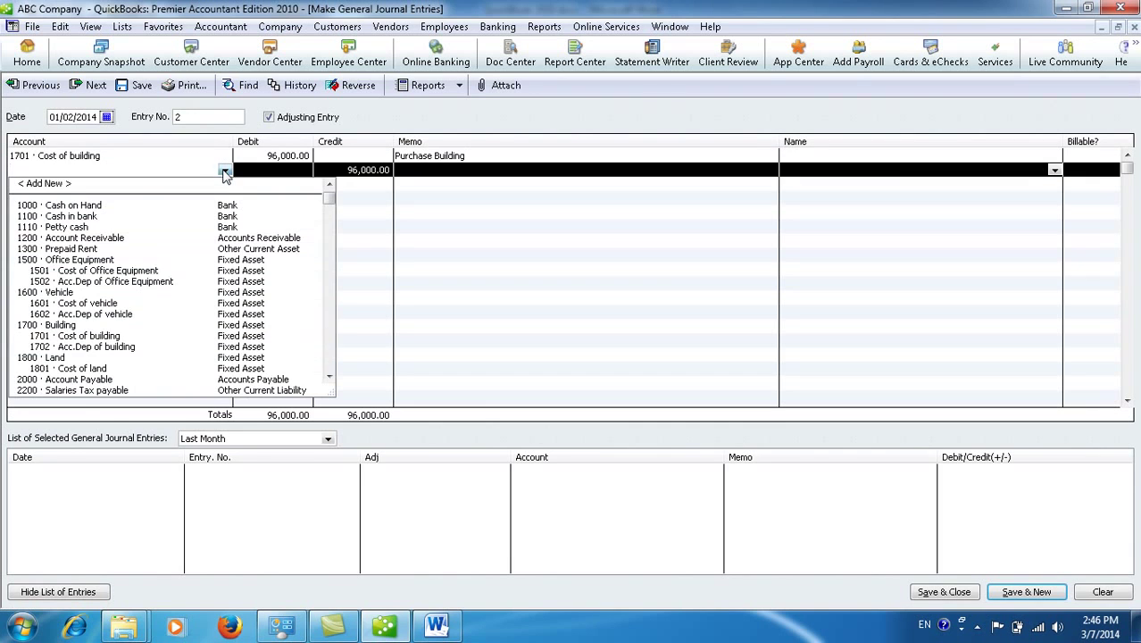
{"action": "left_click", "coordinate": [81, 368]}
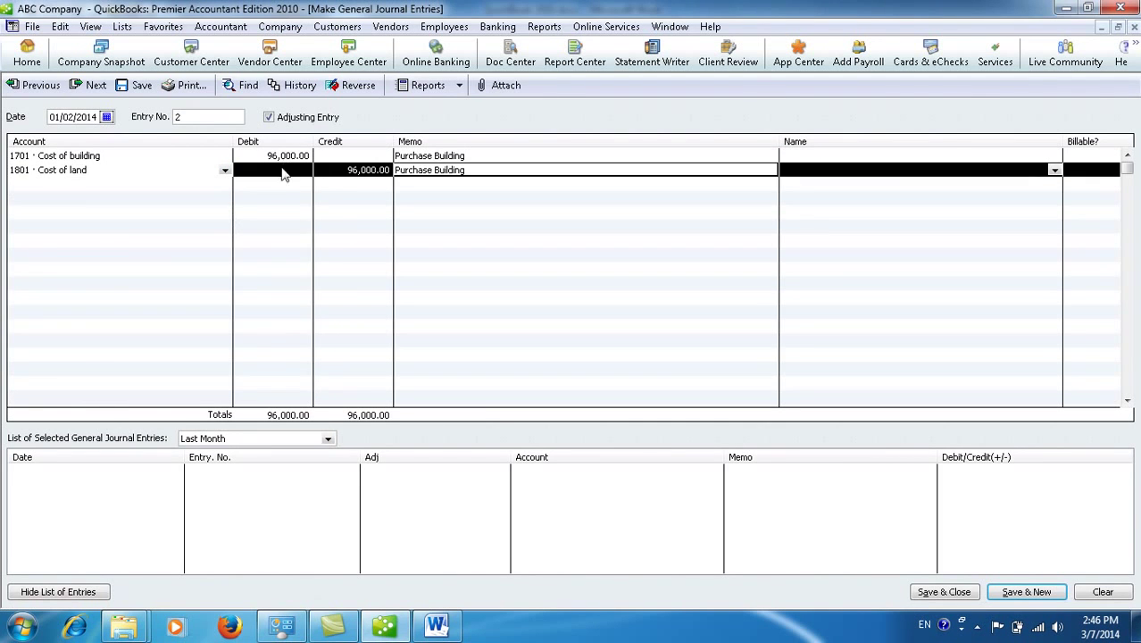
{"action": "left_click", "coordinate": [280, 170]}
{"action": "type", "text": "60000"}
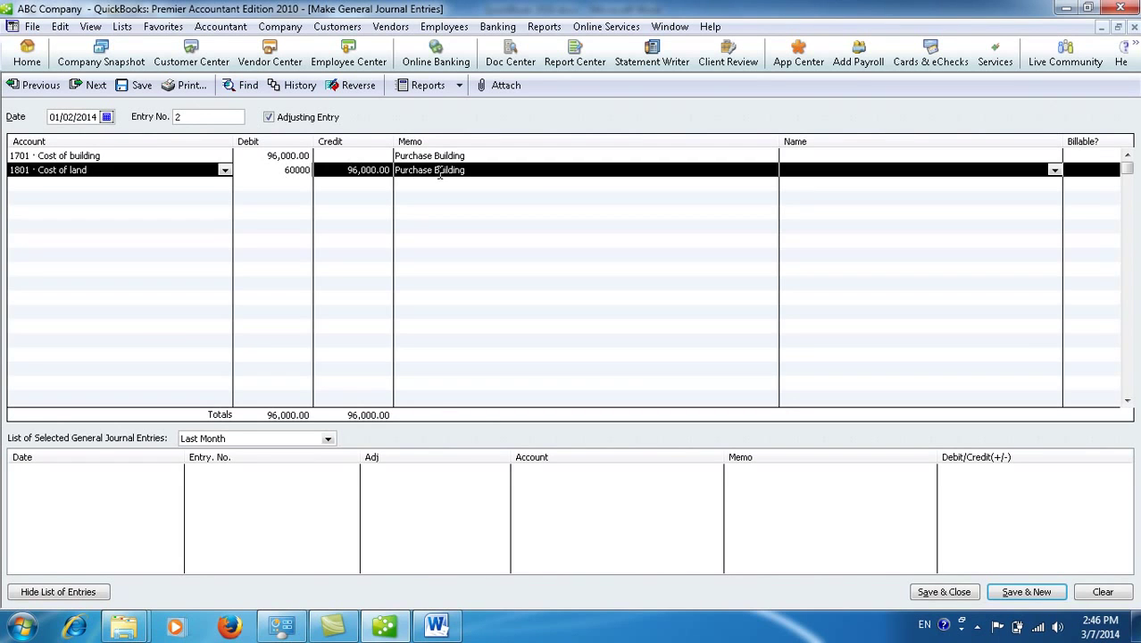
{"action": "left_click_drag", "start_coordinate": [469, 171], "coordinate": [436, 172]}
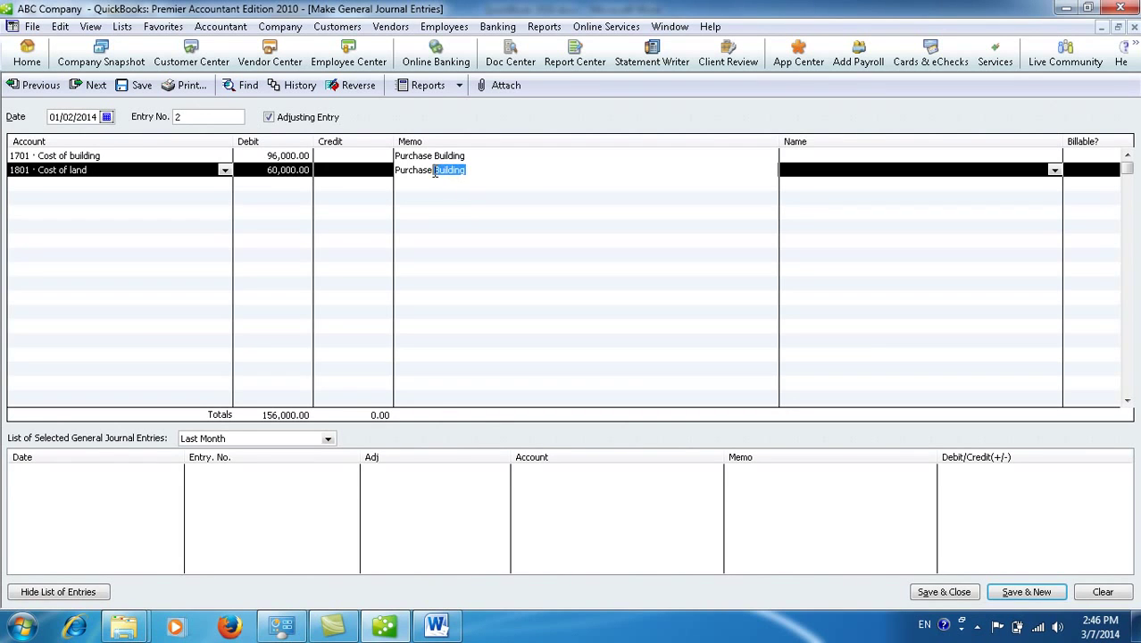
{"action": "key", "text": "BackSpace"}
Step: Credit 1100 · Cash in bank 156,000 on the third line to balance the entry
{"action": "left_click", "coordinate": [223, 186]}
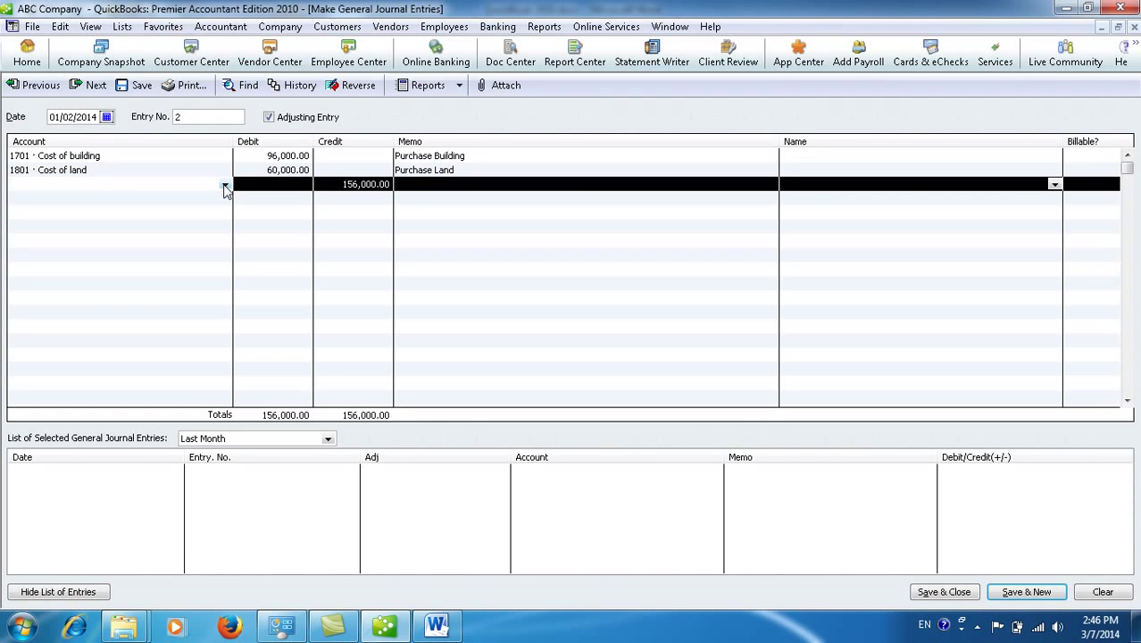
{"action": "left_click", "coordinate": [225, 186]}
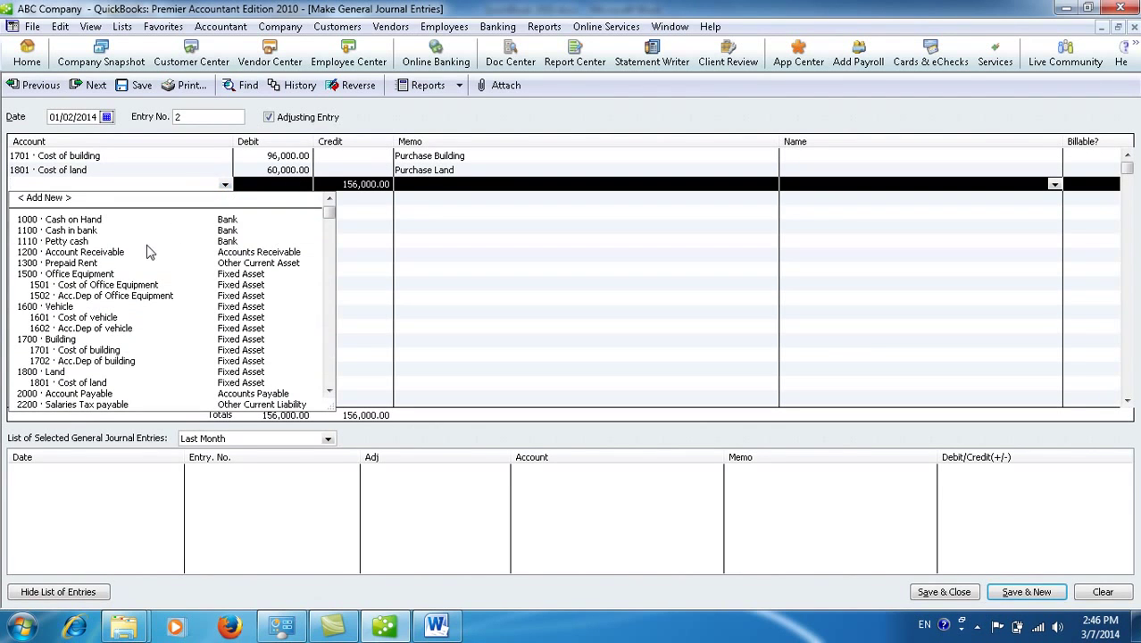
{"action": "left_click", "coordinate": [89, 231]}
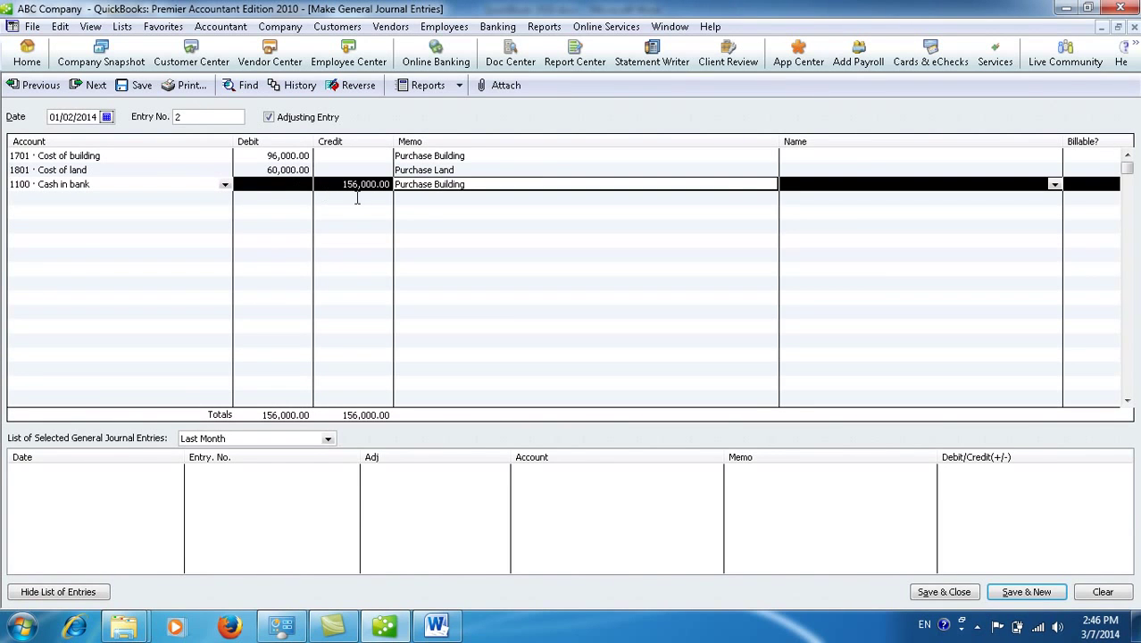
{"action": "left_click", "coordinate": [864, 181]}
{"action": "left_click", "coordinate": [857, 158]}
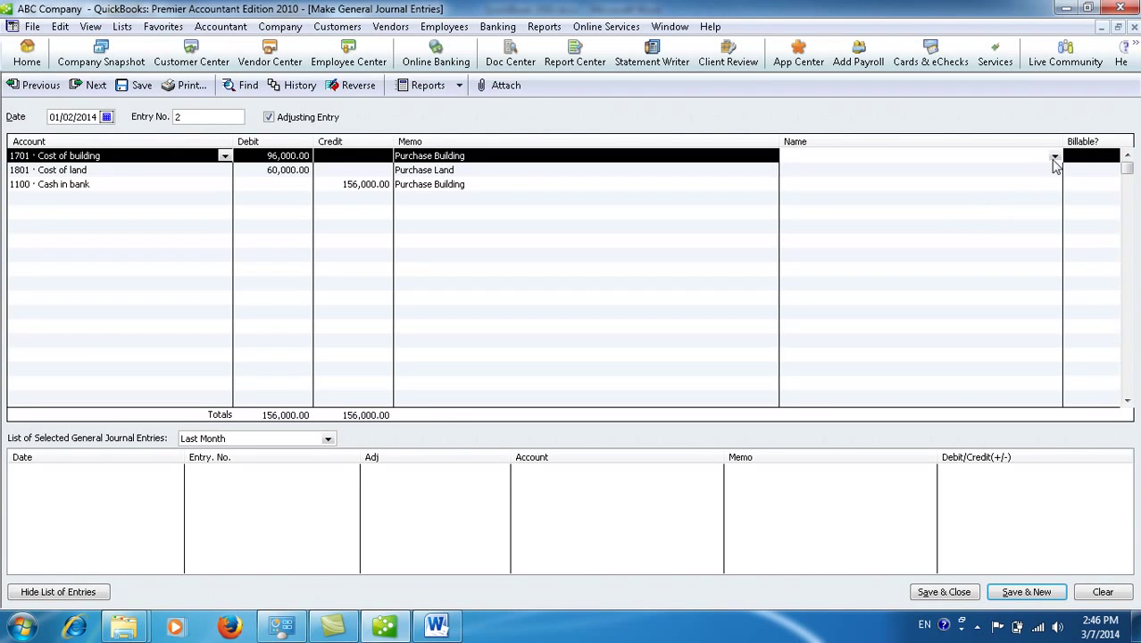
Step: Create a new Vendor-type name through the Name list's < Add New > and put it on entry 2
{"action": "left_click", "coordinate": [1055, 157]}
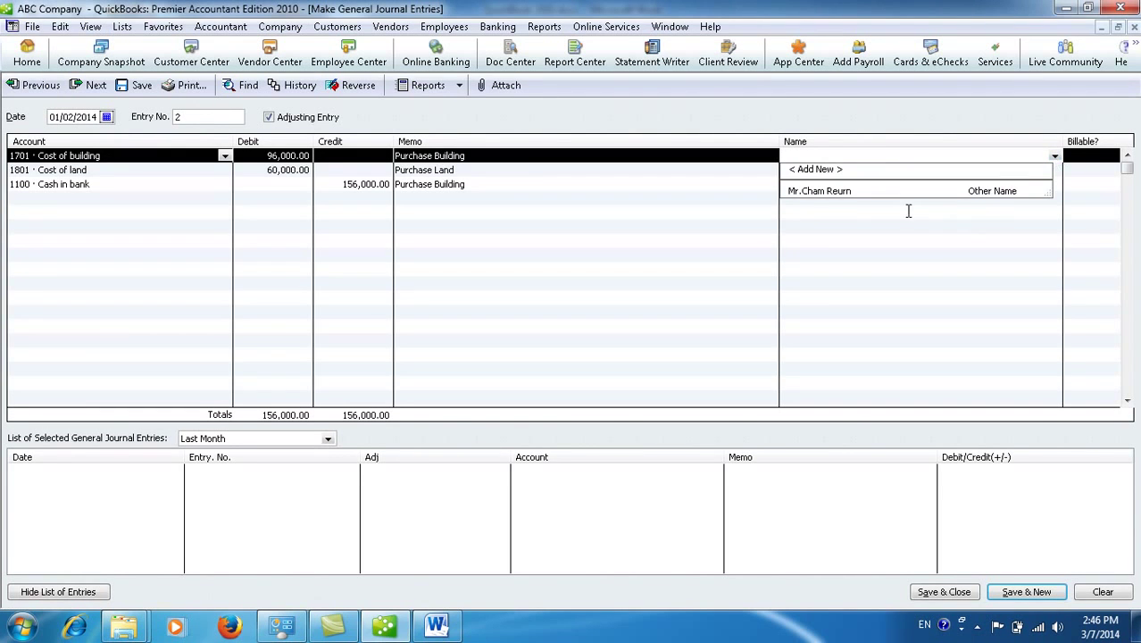
{"action": "left_click", "coordinate": [861, 192]}
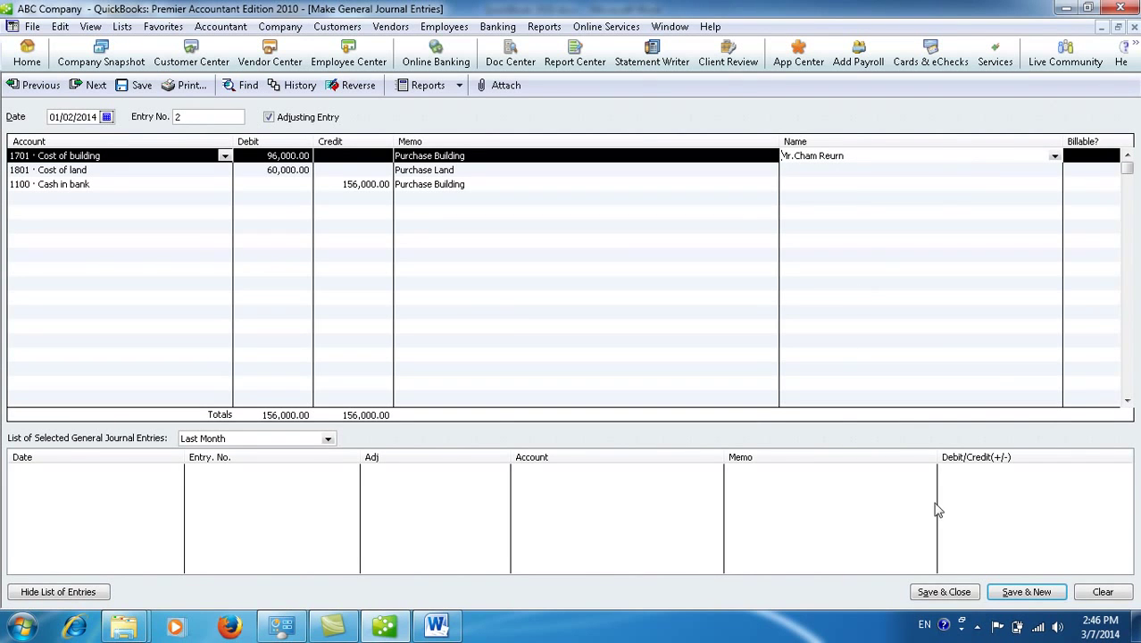
{"action": "left_click", "coordinate": [1054, 158]}
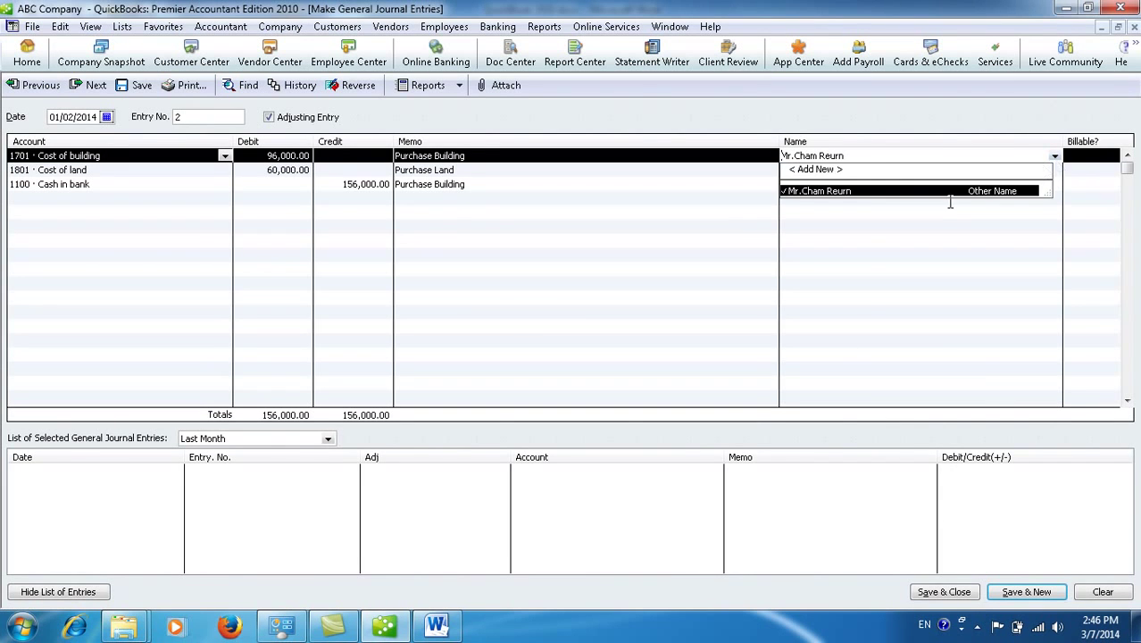
{"action": "left_click", "coordinate": [833, 171]}
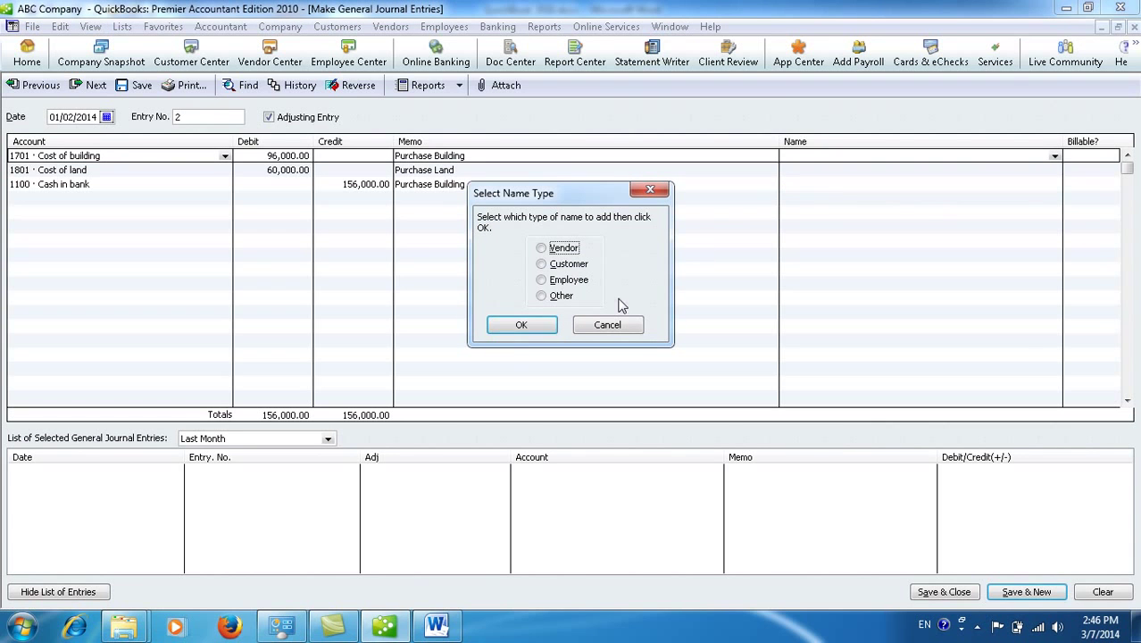
{"action": "left_click", "coordinate": [559, 252]}
{"action": "left_click", "coordinate": [540, 326]}
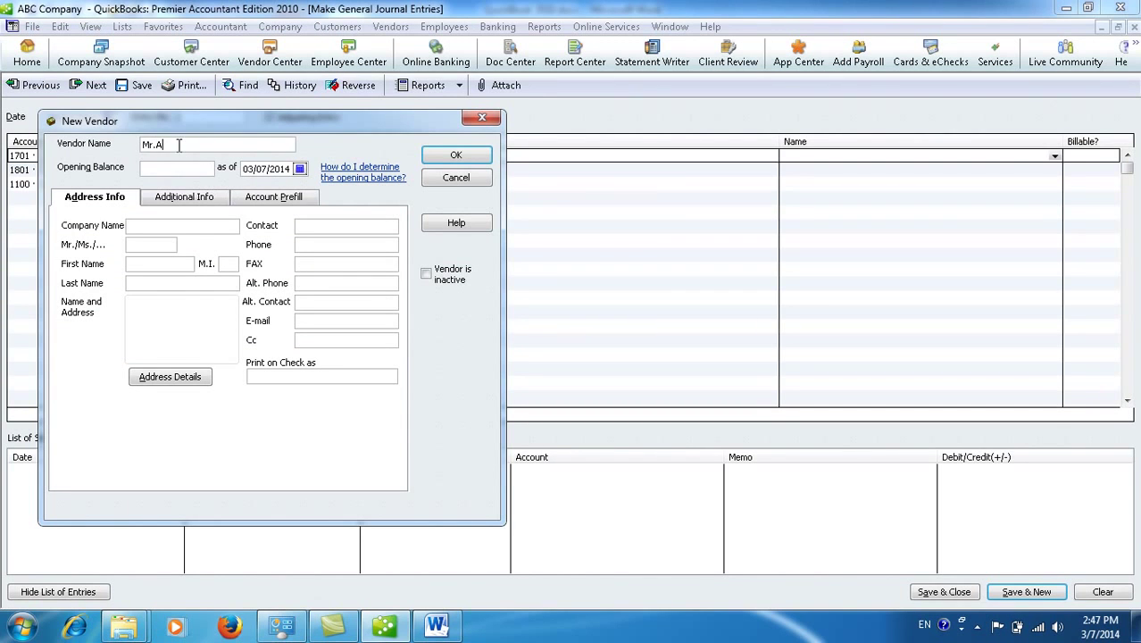
{"action": "left_click_drag", "start_coordinate": [166, 143], "coordinate": [138, 143]}
{"action": "left_click", "coordinate": [441, 156]}
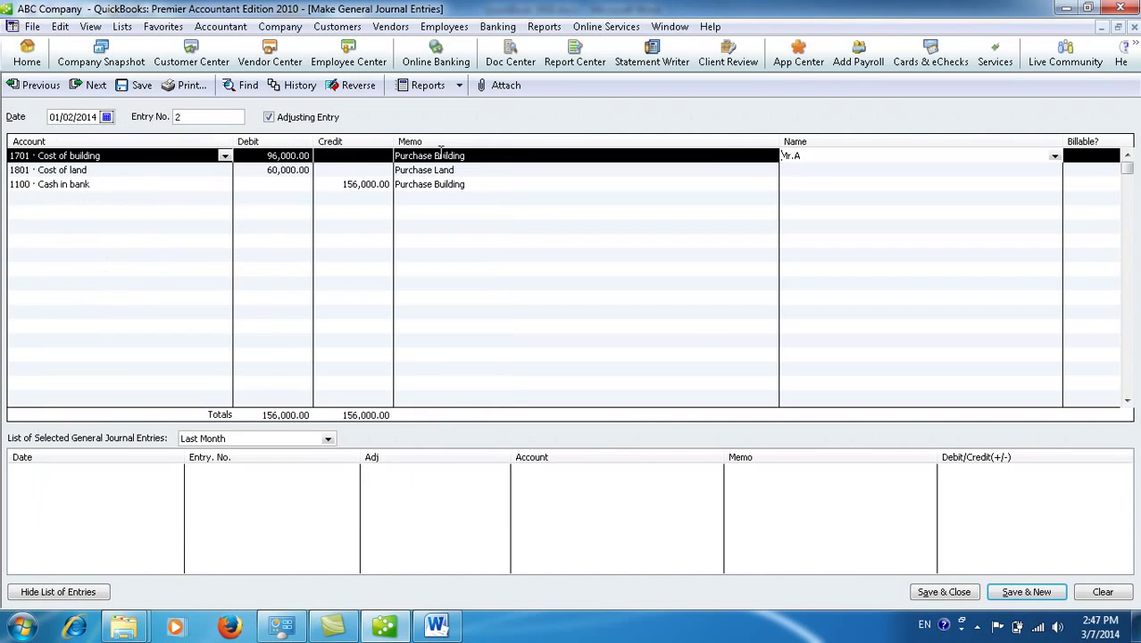
Step: Save journal entry 2, refreshing the January Journal report to 626,000.00, and return to the Word exercise
{"action": "left_click", "coordinate": [928, 594]}
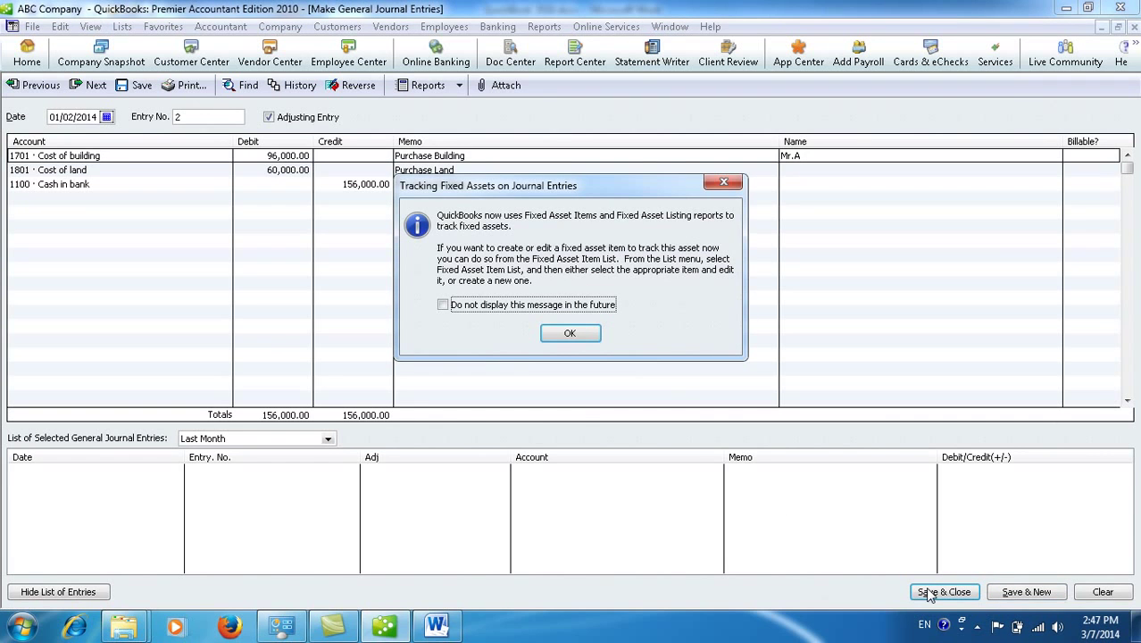
{"action": "left_click", "coordinate": [498, 308]}
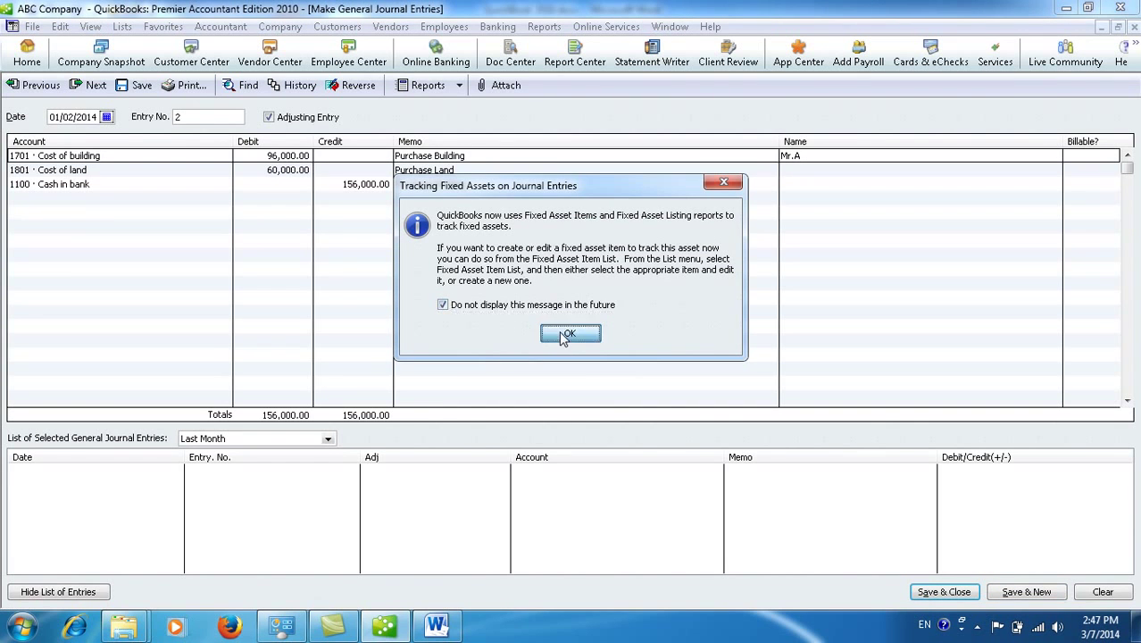
{"action": "left_click", "coordinate": [562, 335]}
{"action": "left_click", "coordinate": [172, 283]}
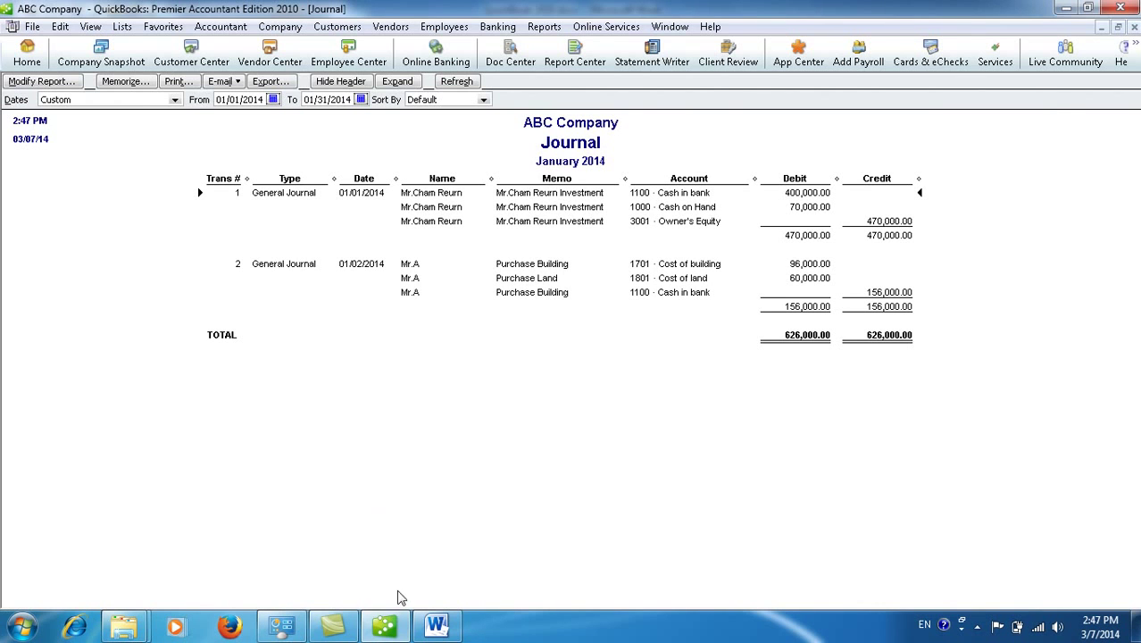
{"action": "left_click", "coordinate": [457, 631]}
{"action": "scroll", "coordinate": [416, 531], "scroll_direction": "down", "scroll_amount": 1}
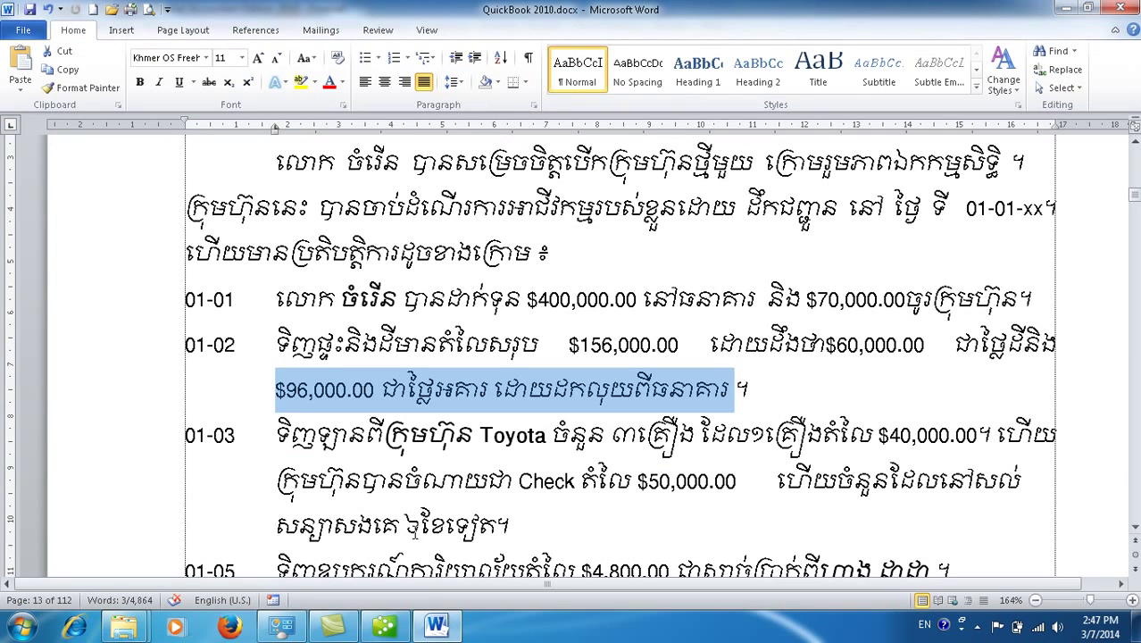
Step: Highlight the 01-03 figures in Word: the vehicle count, $40,000.00 per car and $50,000.00 check
{"action": "left_click", "coordinate": [237, 438]}
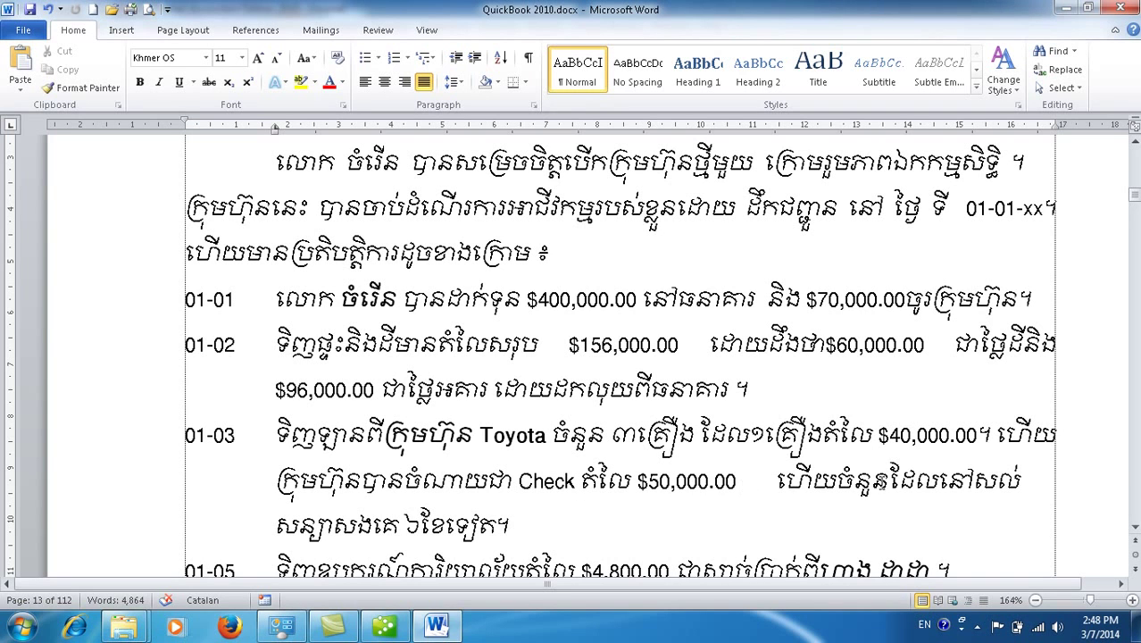
{"action": "left_click_drag", "start_coordinate": [276, 526], "coordinate": [511, 522]}
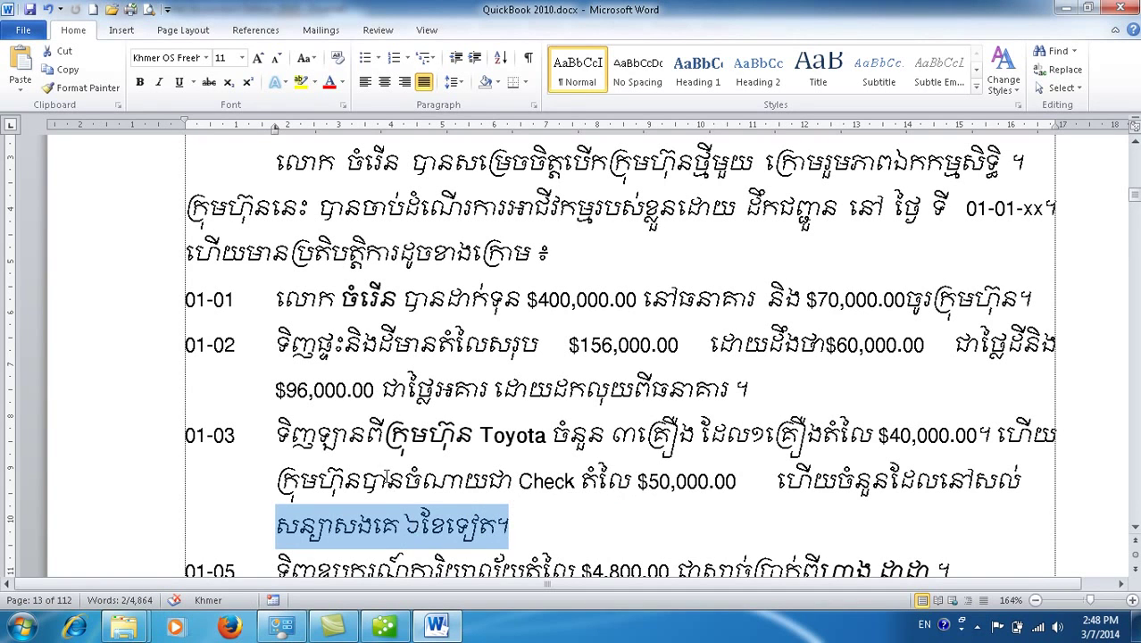
{"action": "left_click", "coordinate": [387, 483]}
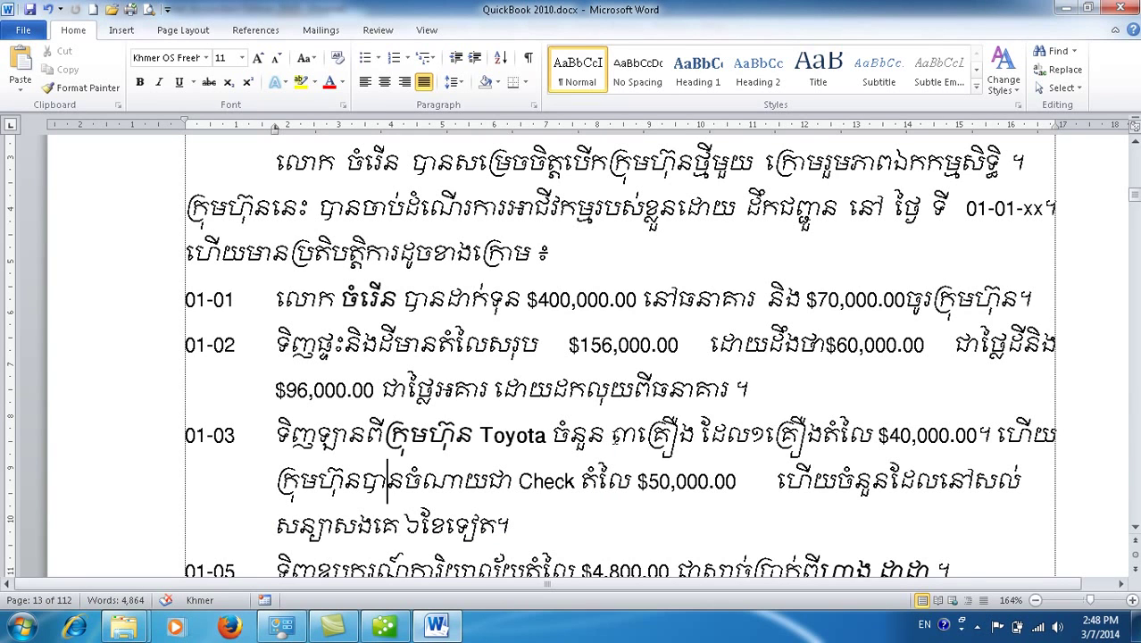
{"action": "left_click_drag", "start_coordinate": [607, 442], "coordinate": [678, 442]}
{"action": "left_click_drag", "start_coordinate": [879, 438], "coordinate": [949, 438]}
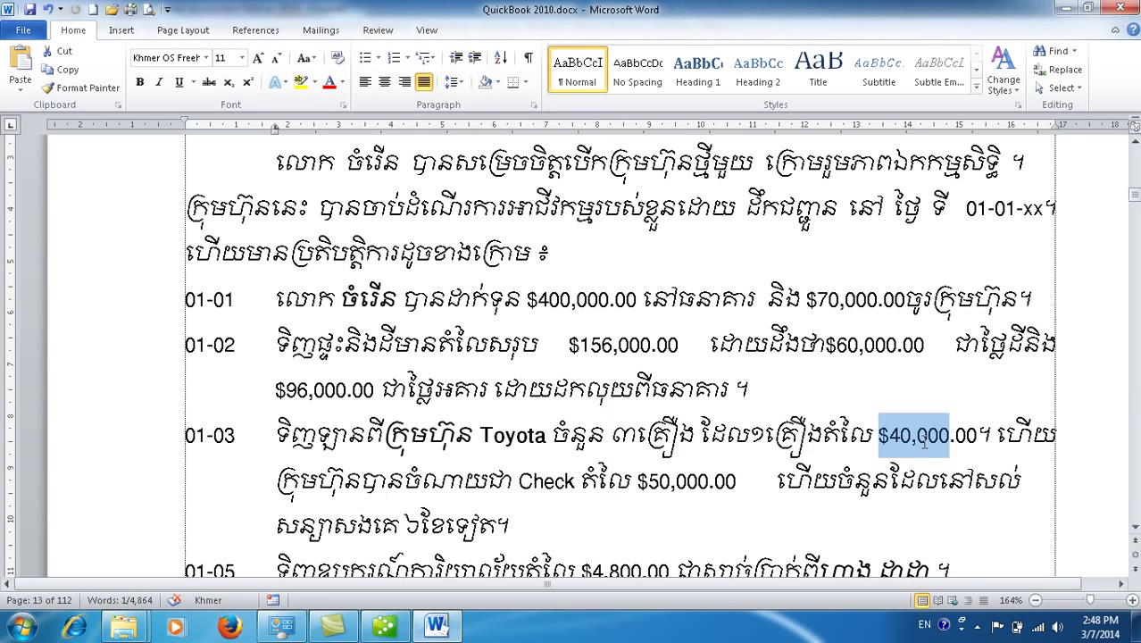
{"action": "left_click_drag", "start_coordinate": [597, 489], "coordinate": [669, 490]}
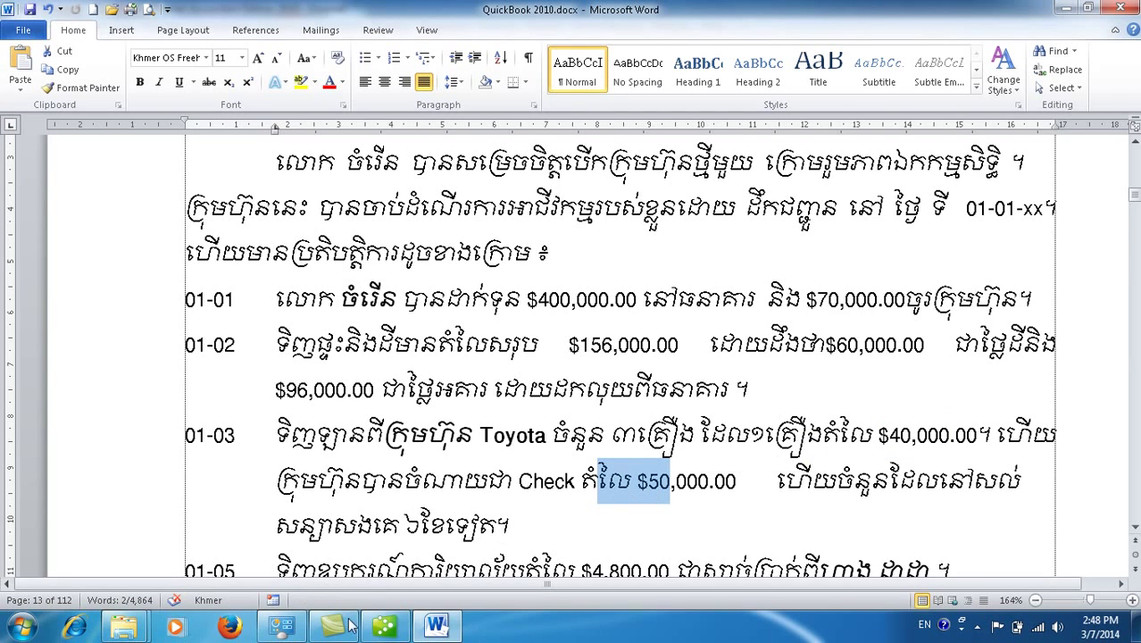
{"action": "left_click", "coordinate": [386, 627]}
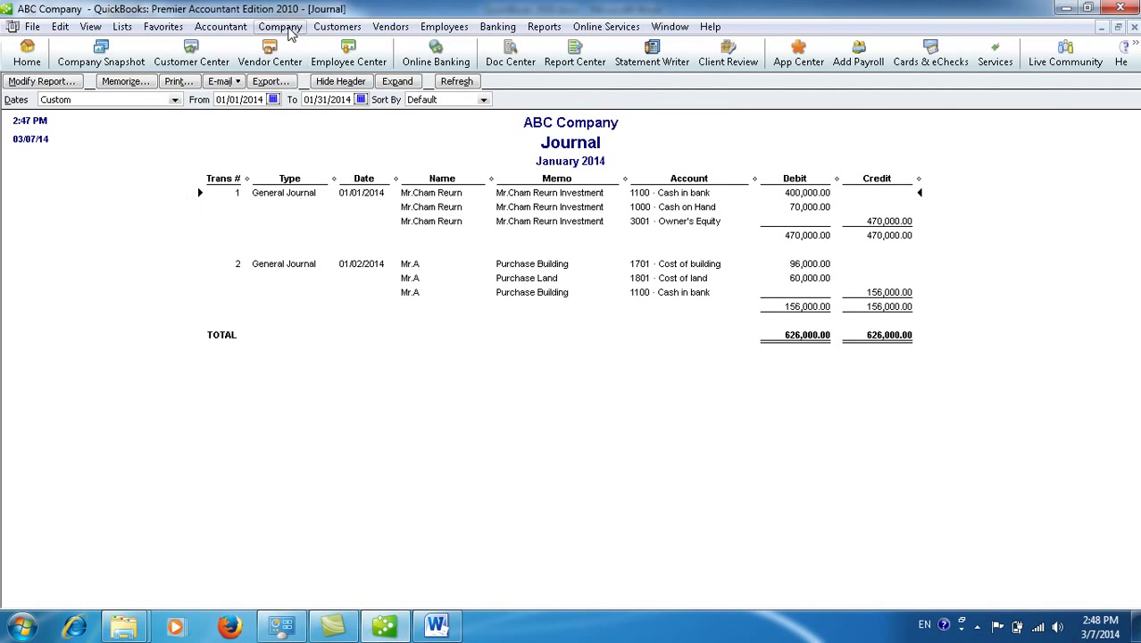
Step: Start a new general journal entry dated 01/03/2014 with Cost of vehicle as the first account
{"action": "left_click", "coordinate": [280, 26]}
{"action": "left_click", "coordinate": [317, 286]}
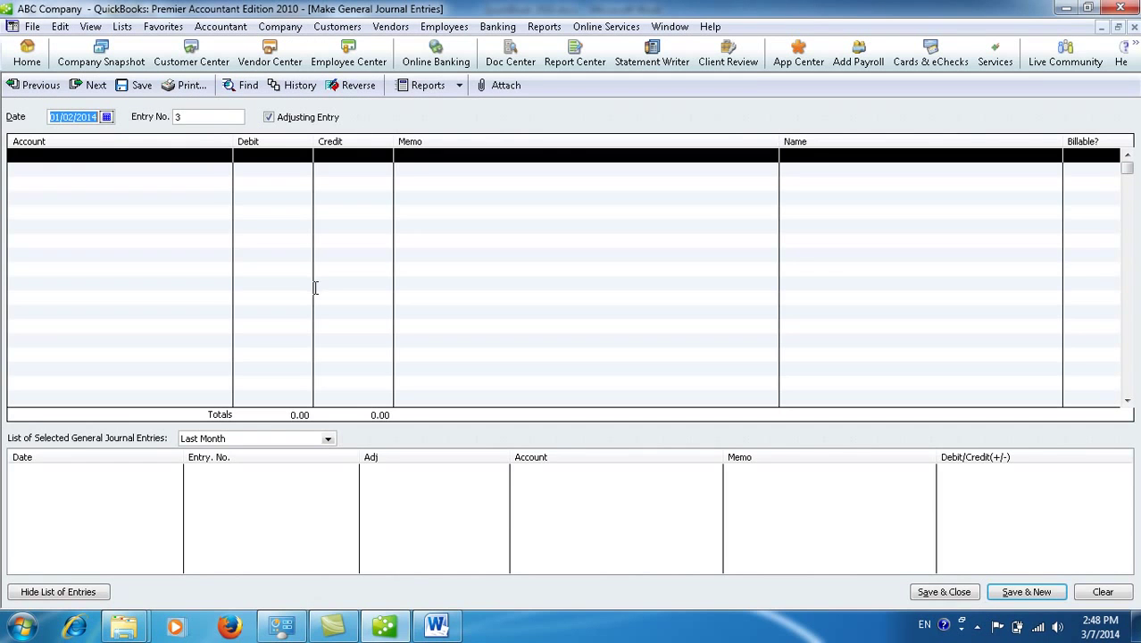
{"action": "left_click", "coordinate": [106, 117]}
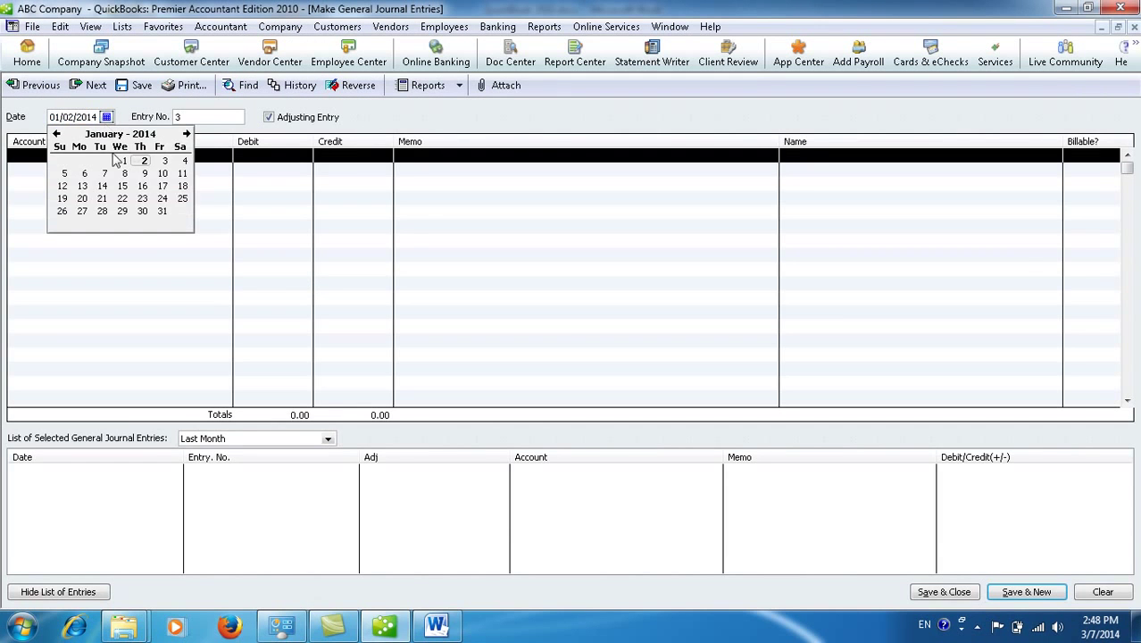
{"action": "left_click", "coordinate": [165, 160]}
{"action": "left_click", "coordinate": [198, 157]}
{"action": "left_click", "coordinate": [225, 158]}
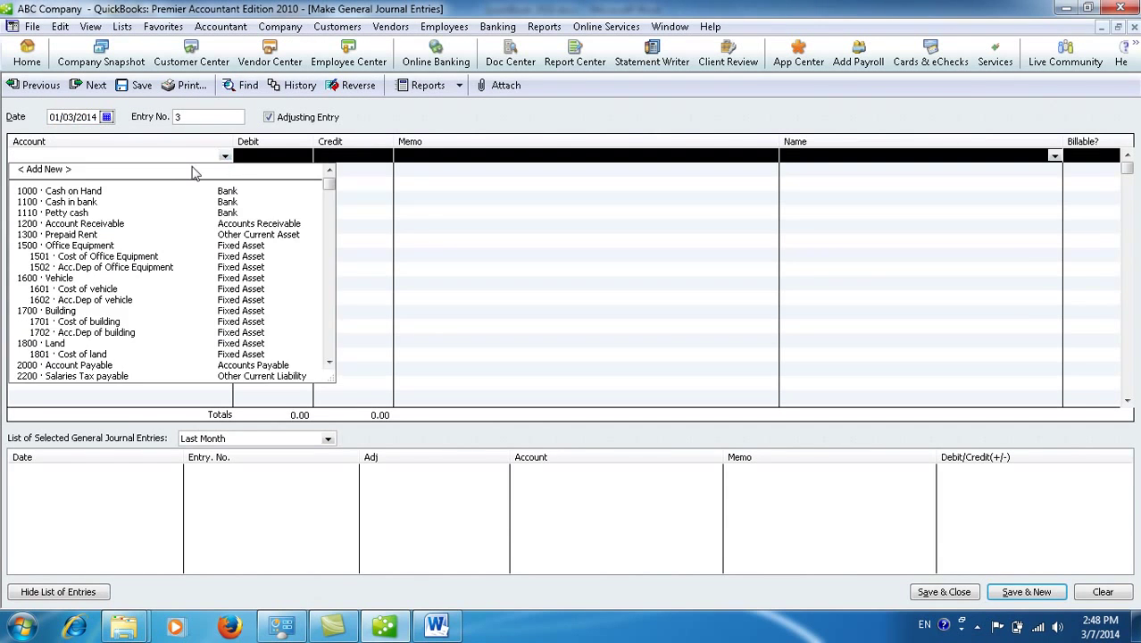
{"action": "left_click", "coordinate": [94, 290]}
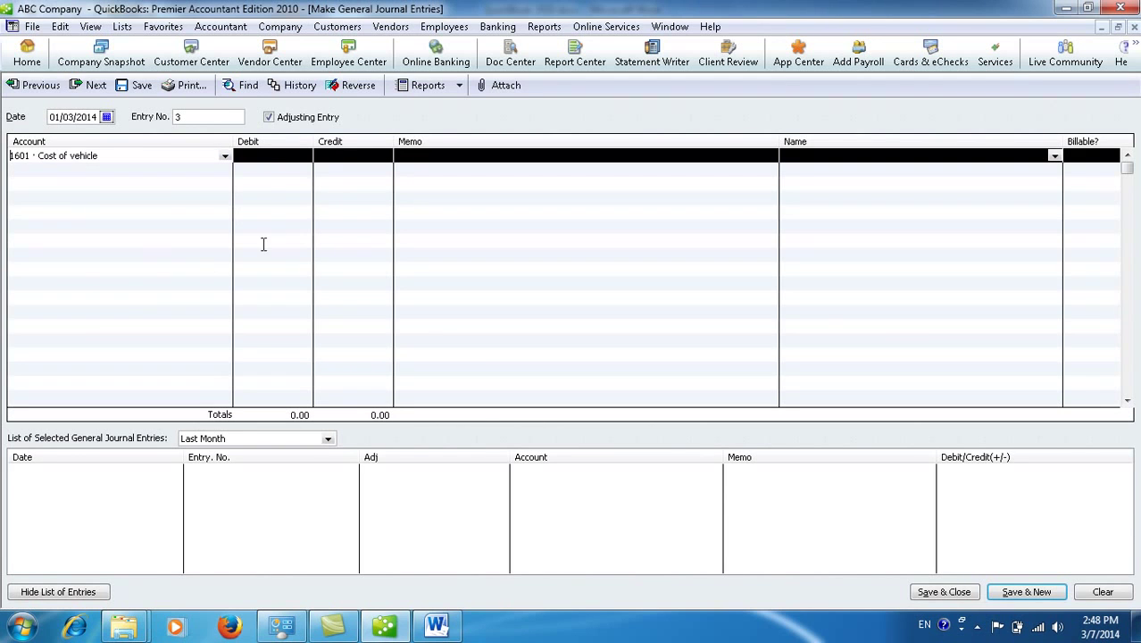
Step: Debit the first line 3*40000 (120,000.00) with the memo 'Purchase'
{"action": "left_click", "coordinate": [273, 157]}
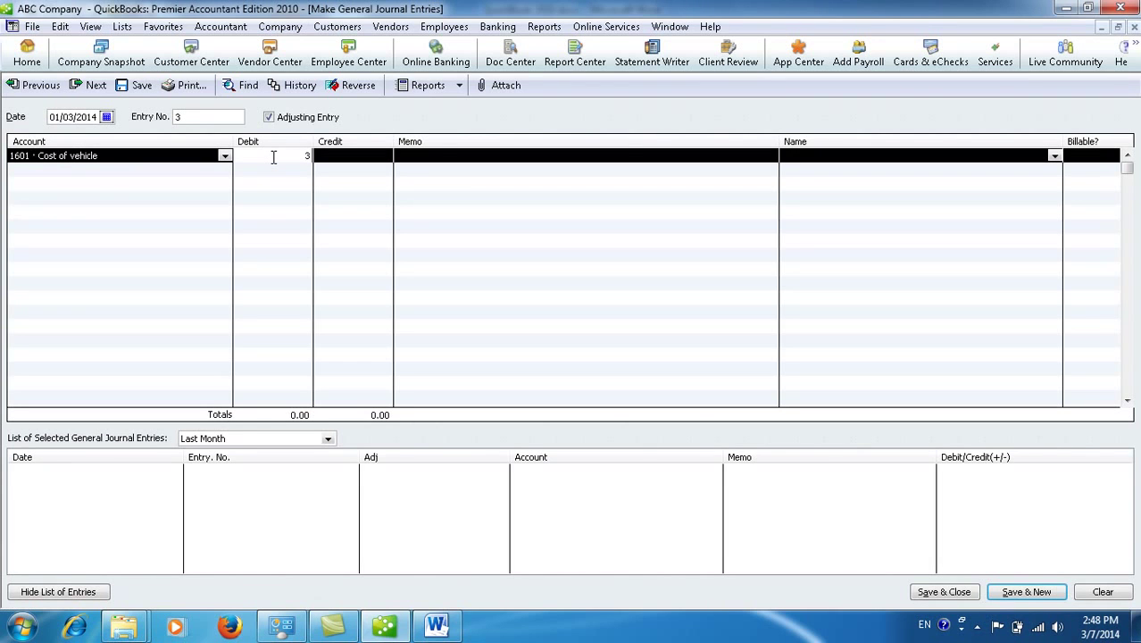
{"action": "type", "text": "3"}
{"action": "type", "text": "*"}
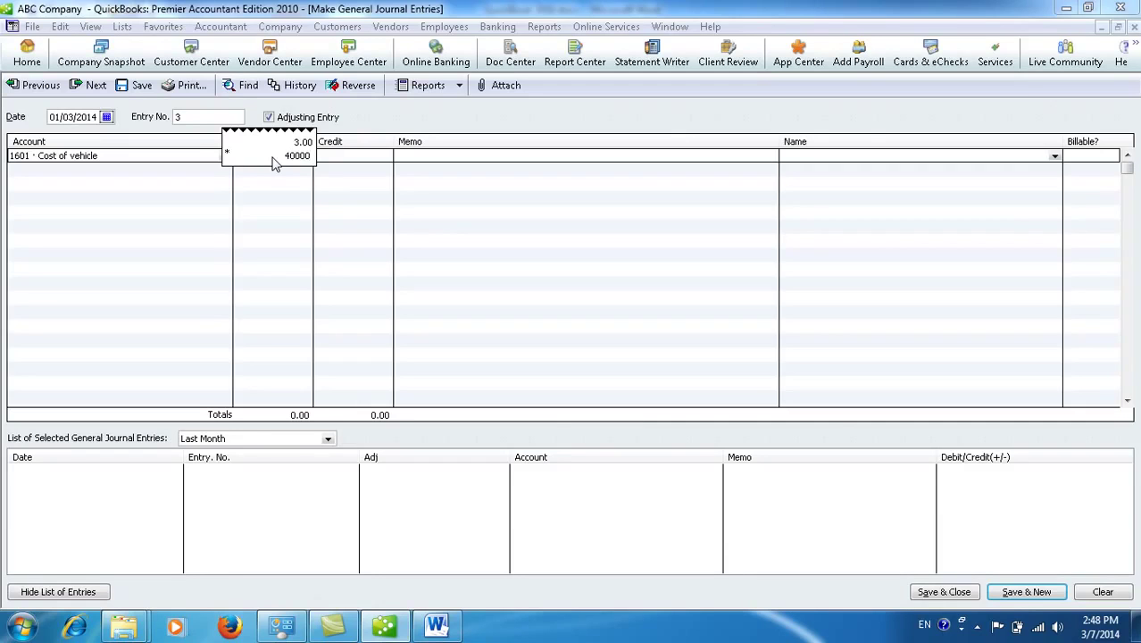
{"action": "type", "text": "40000"}
{"action": "key", "text": "Return"}
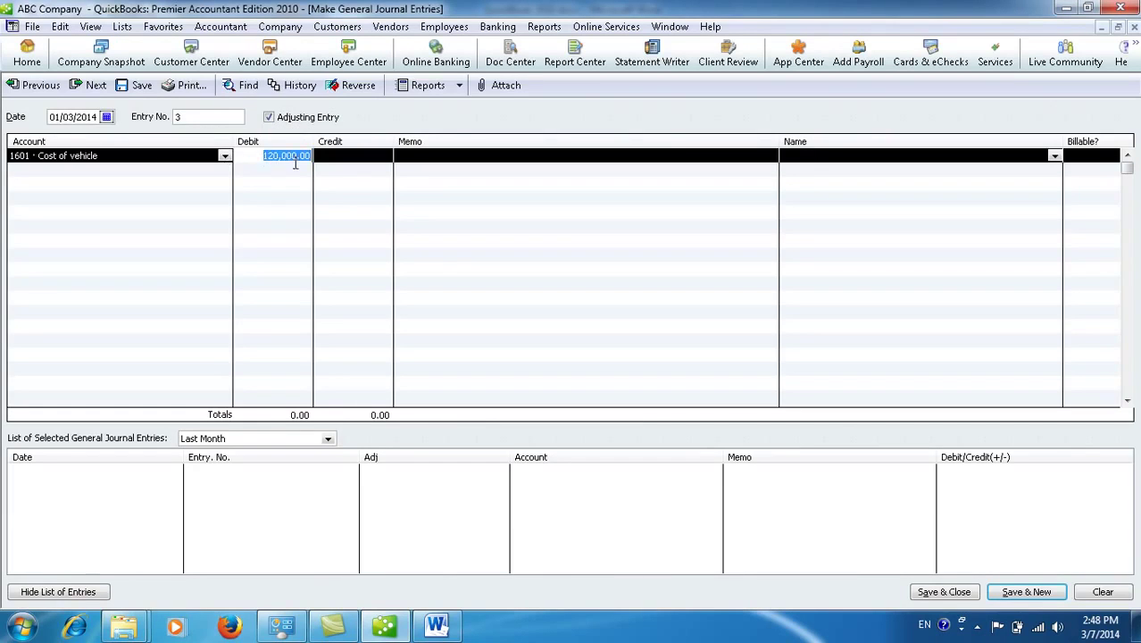
{"action": "left_click", "coordinate": [345, 158]}
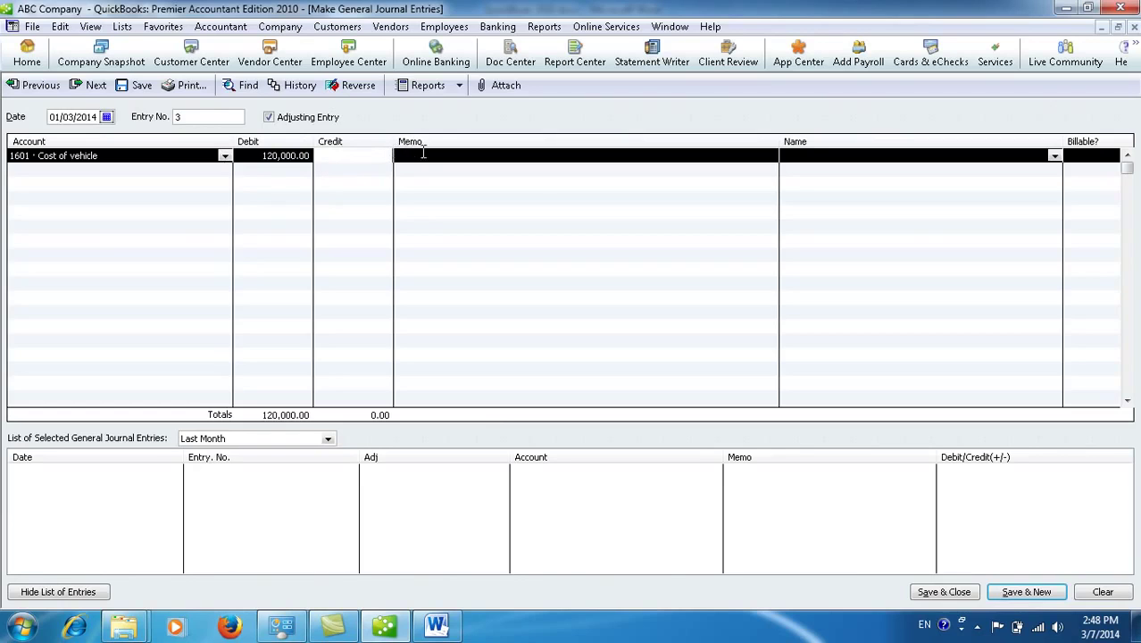
{"action": "left_click", "coordinate": [427, 158]}
{"action": "type", "text": "Purchase 3 Vehicles"}
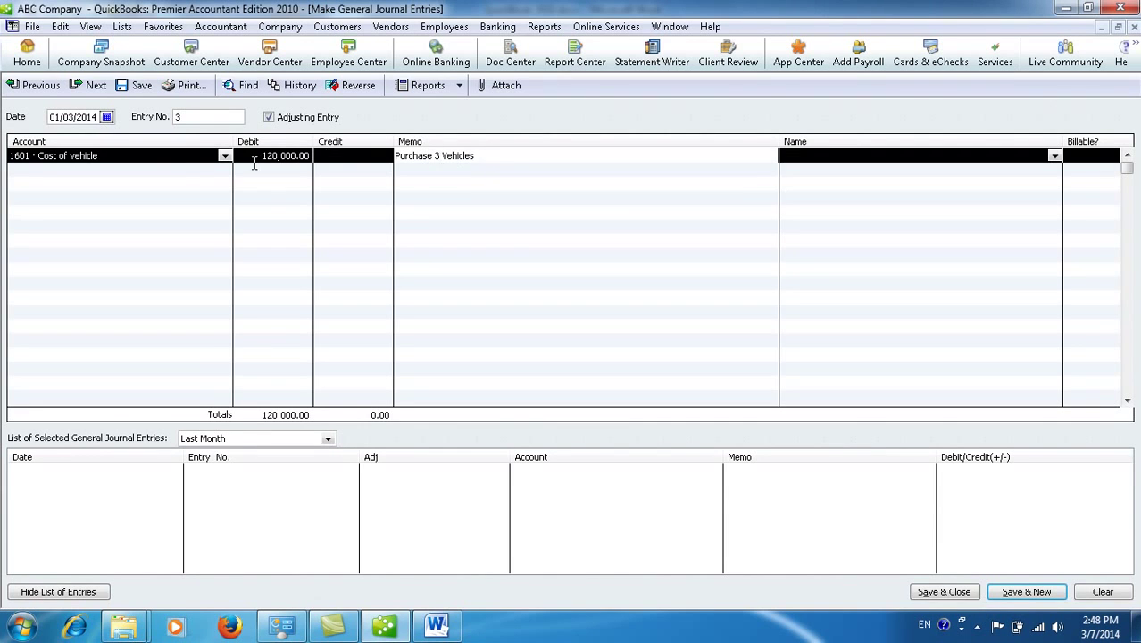
Step: Add credit lines for Cash in bank 50,000.00 and Account Payable
{"action": "left_click", "coordinate": [191, 169]}
{"action": "left_click", "coordinate": [224, 170]}
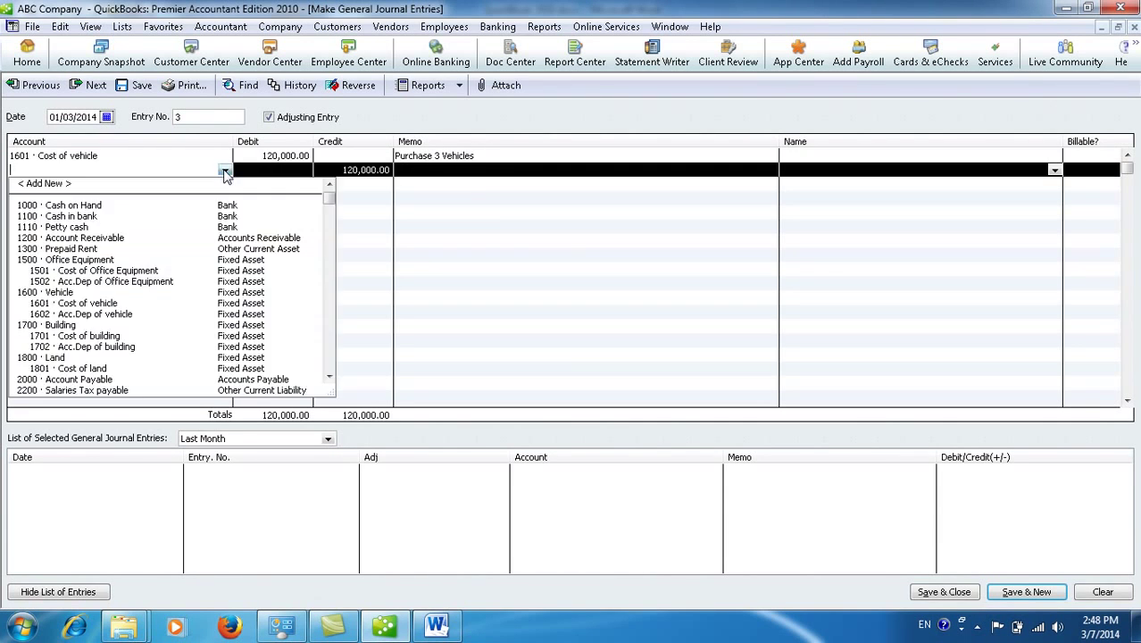
{"action": "left_click", "coordinate": [101, 218]}
{"action": "left_click", "coordinate": [346, 170]}
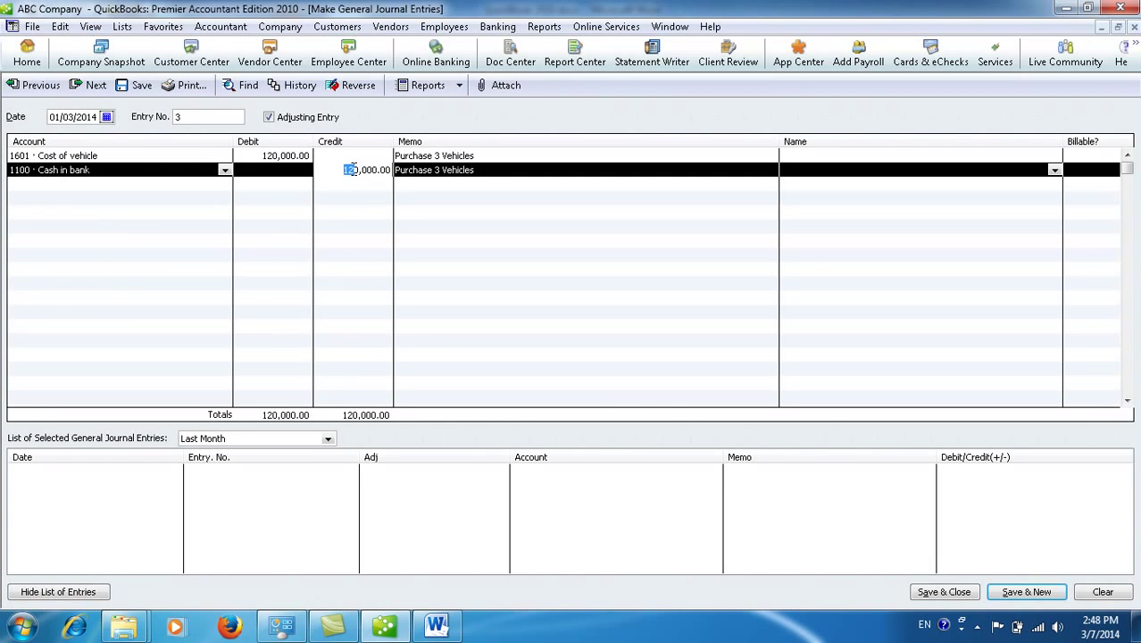
{"action": "type", "text": "5"}
{"action": "left_click", "coordinate": [469, 175]}
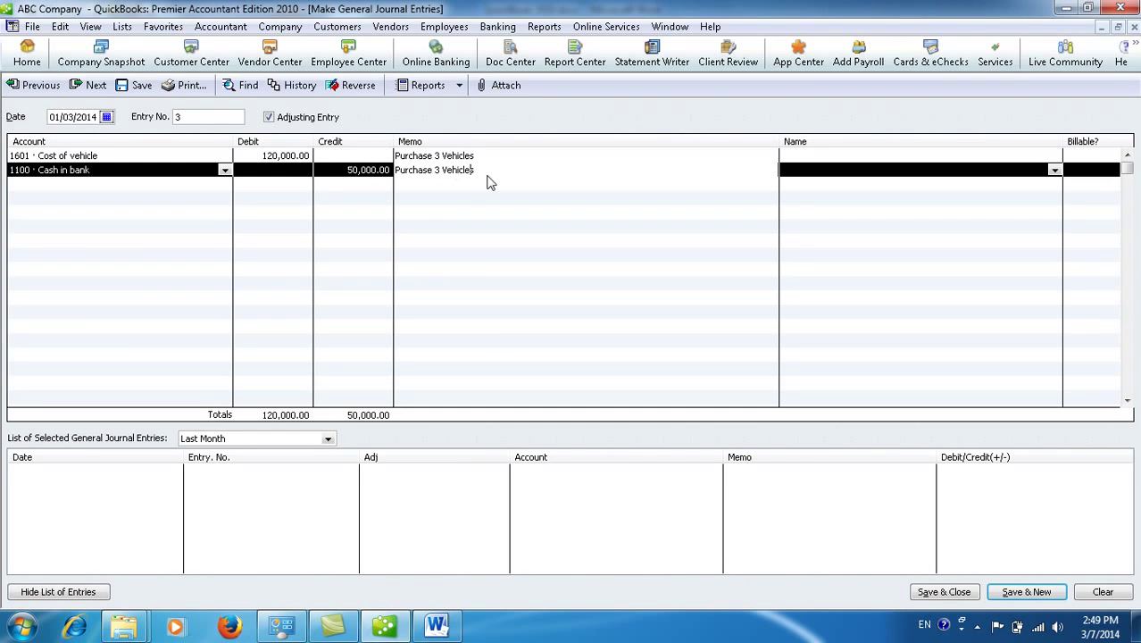
{"action": "left_click", "coordinate": [224, 184]}
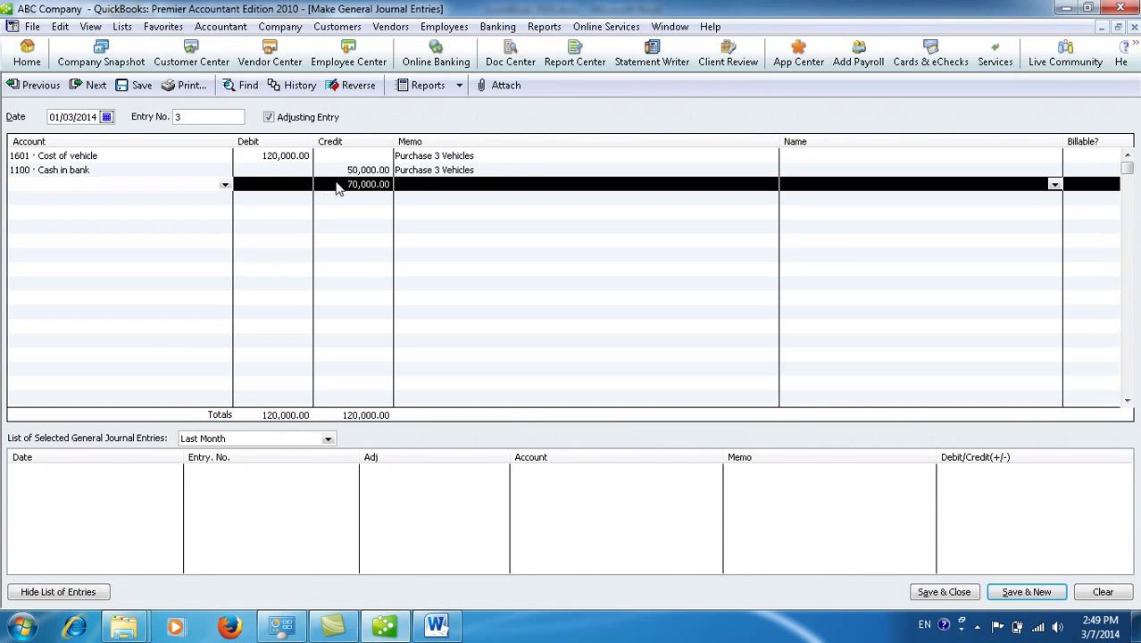
{"action": "left_click", "coordinate": [226, 185]}
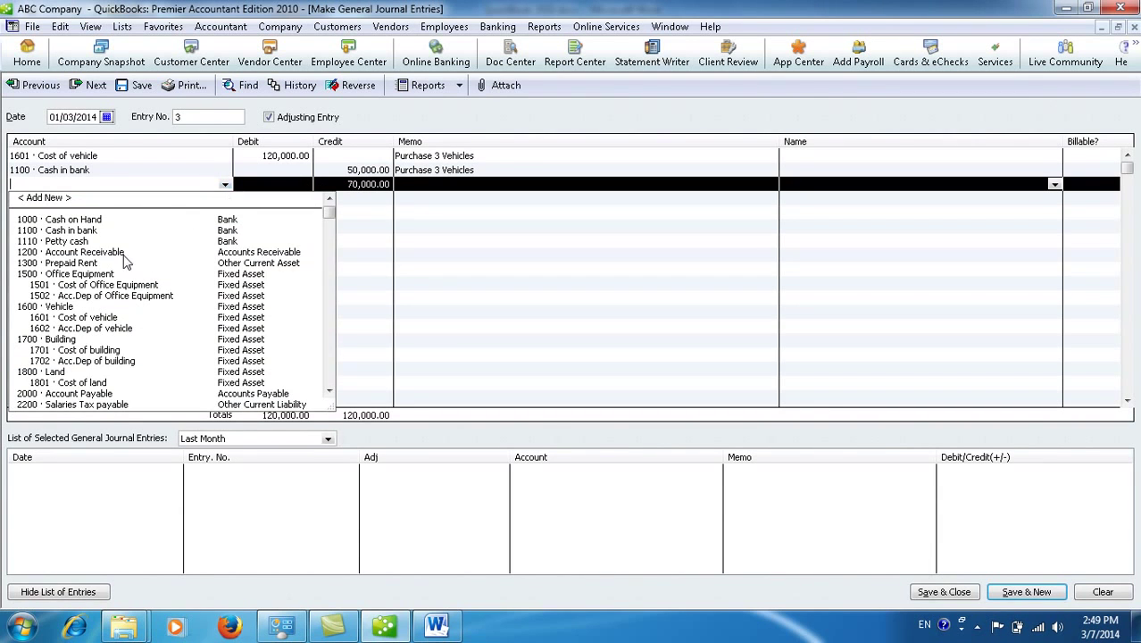
{"action": "left_click", "coordinate": [79, 394]}
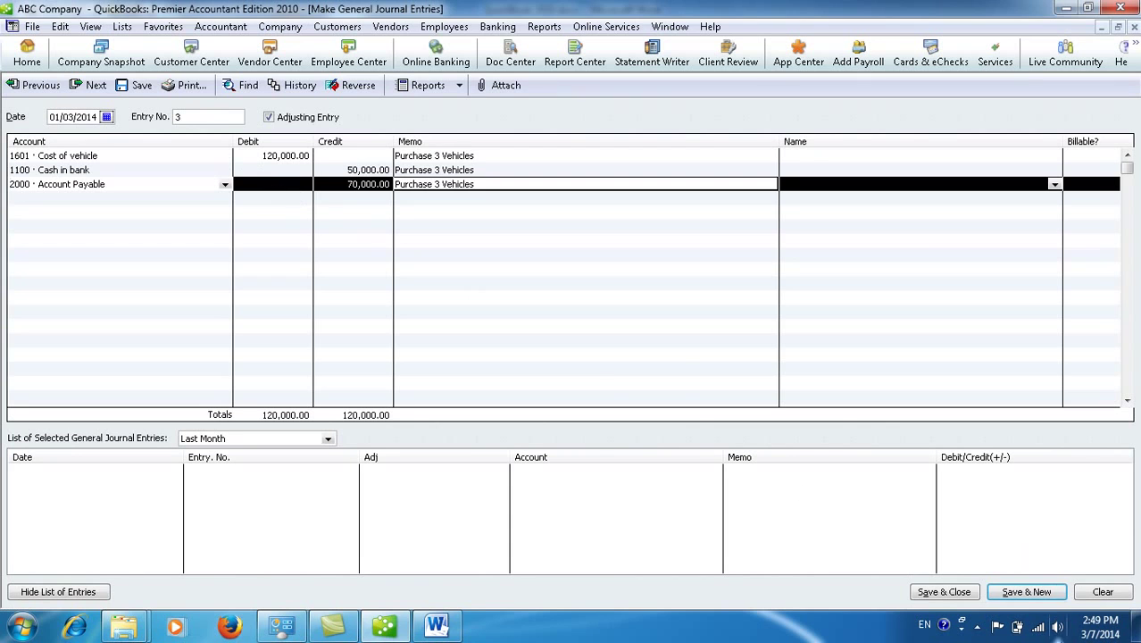
{"action": "left_click", "coordinate": [930, 597]}
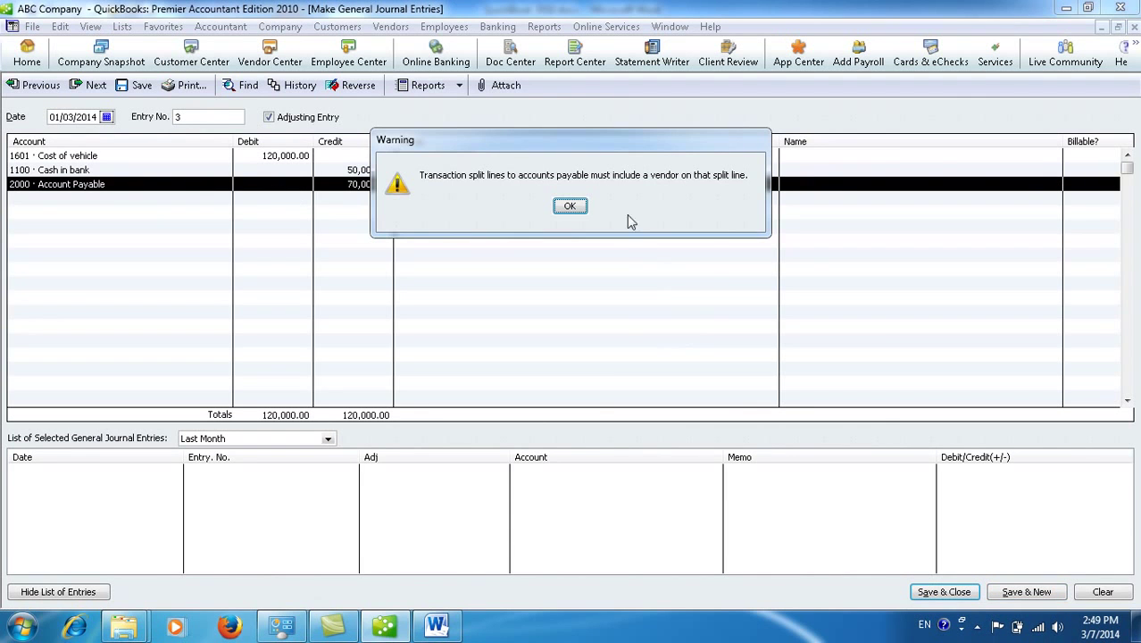
{"action": "left_click_drag", "start_coordinate": [585, 145], "coordinate": [526, 209]}
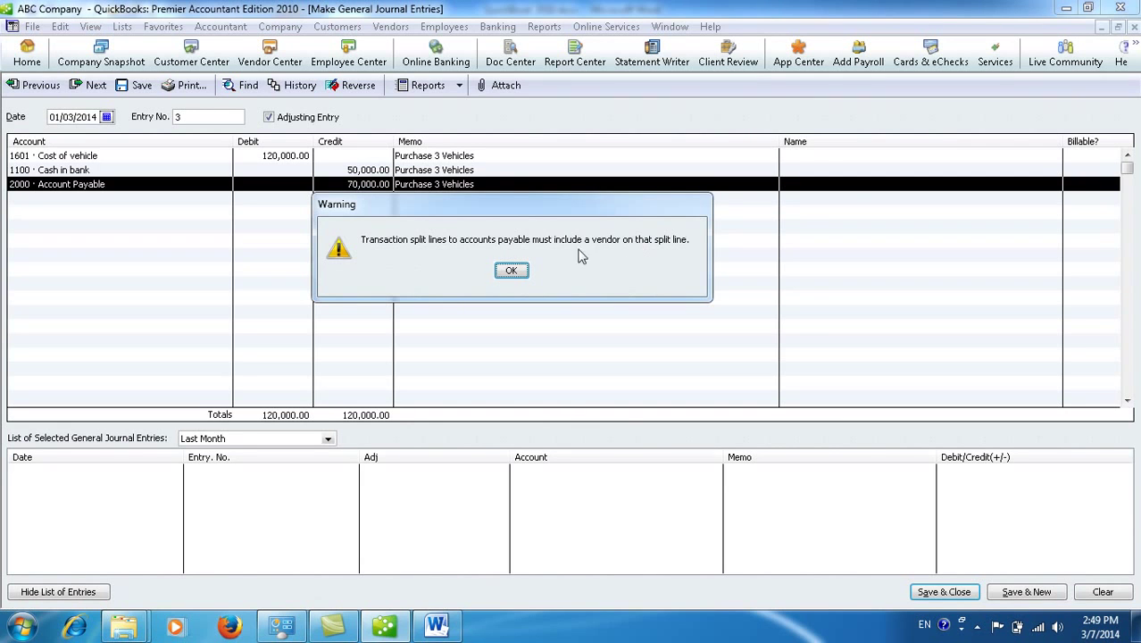
{"action": "left_click", "coordinate": [505, 273]}
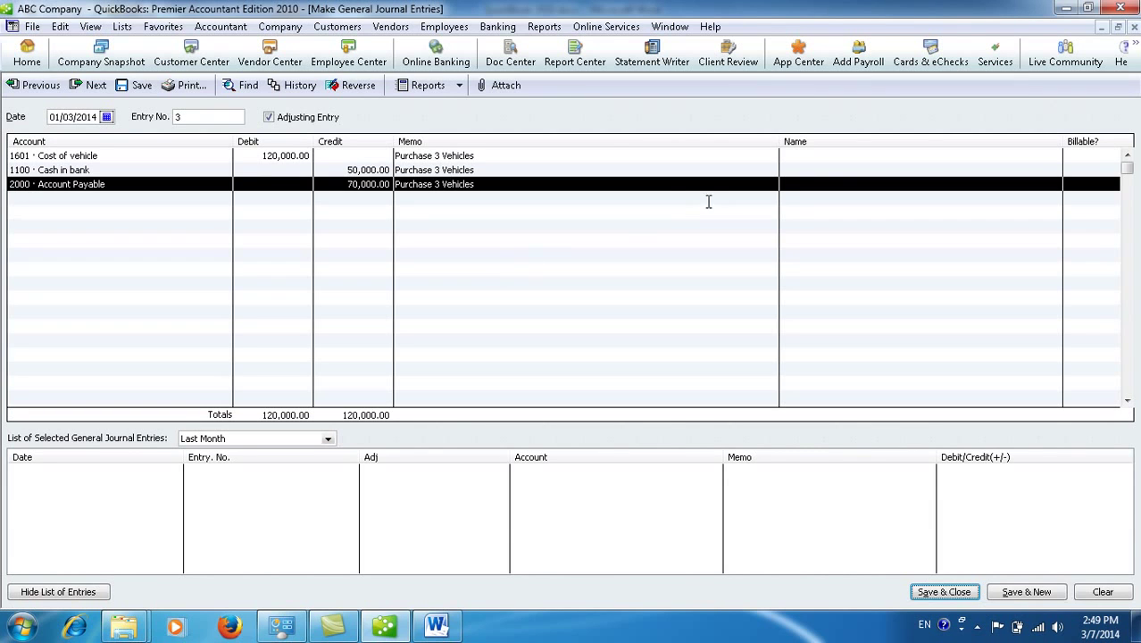
{"action": "left_click", "coordinate": [828, 184]}
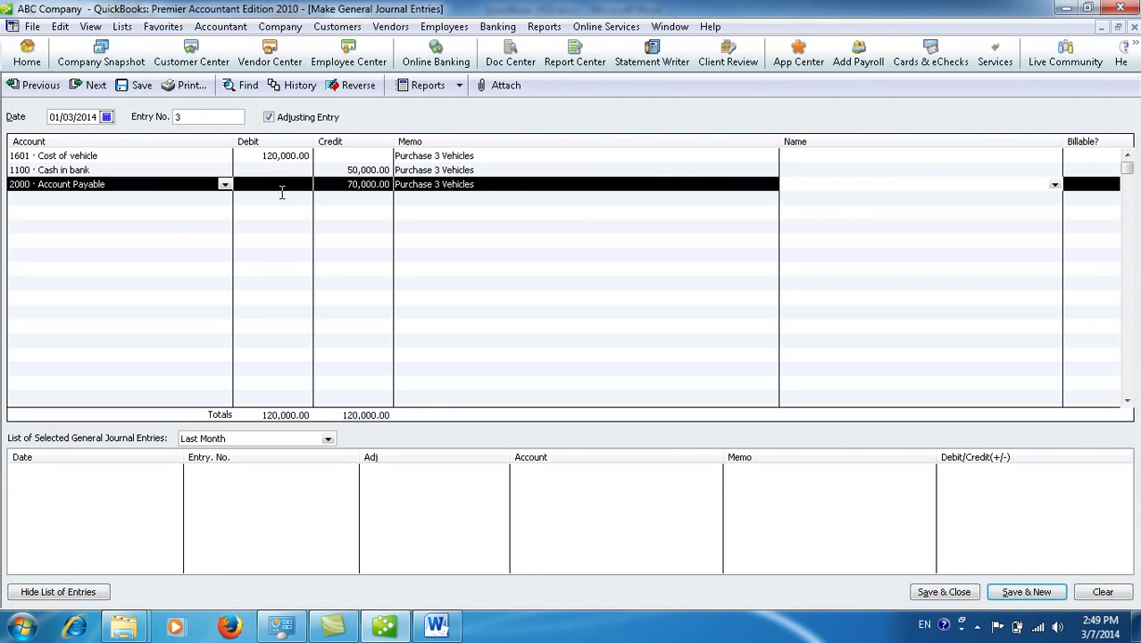
Step: Create TOYOTA Company as a new vendor from the Name list
{"action": "left_click", "coordinate": [1054, 185]}
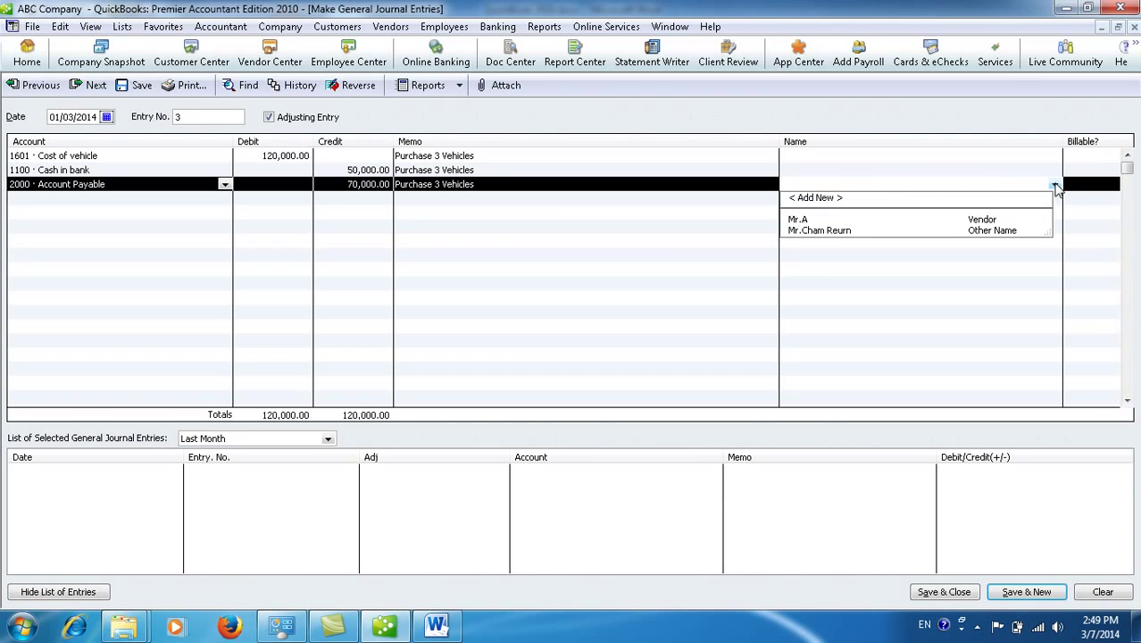
{"action": "left_click", "coordinate": [815, 198]}
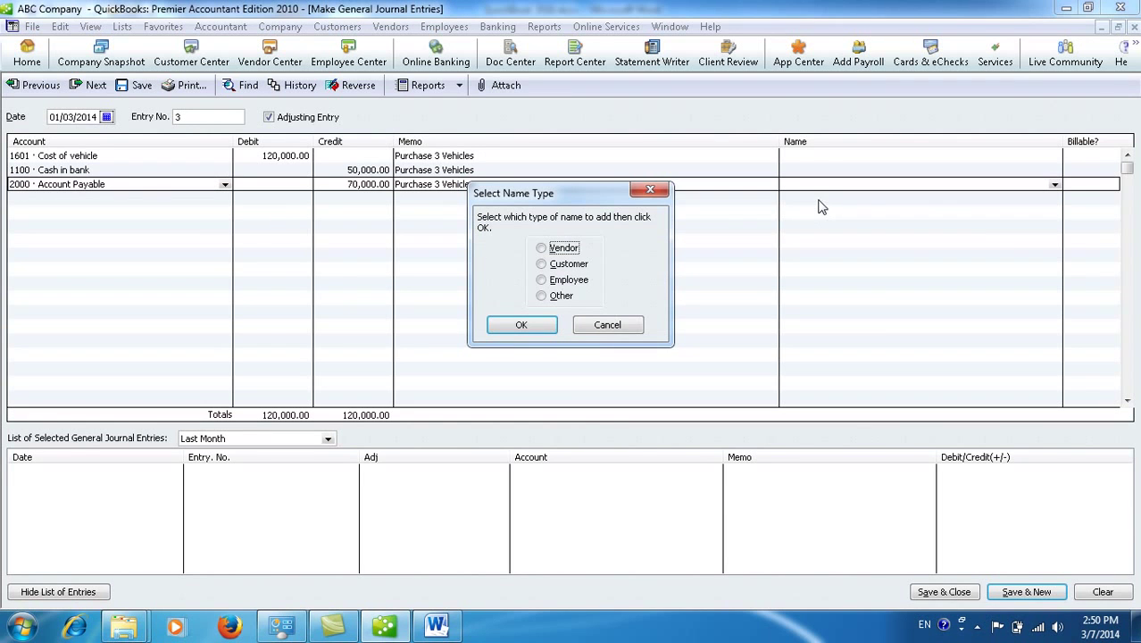
{"action": "left_click", "coordinate": [561, 250]}
{"action": "left_click", "coordinate": [534, 325]}
{"action": "type", "text": "TOYOTA Company"}
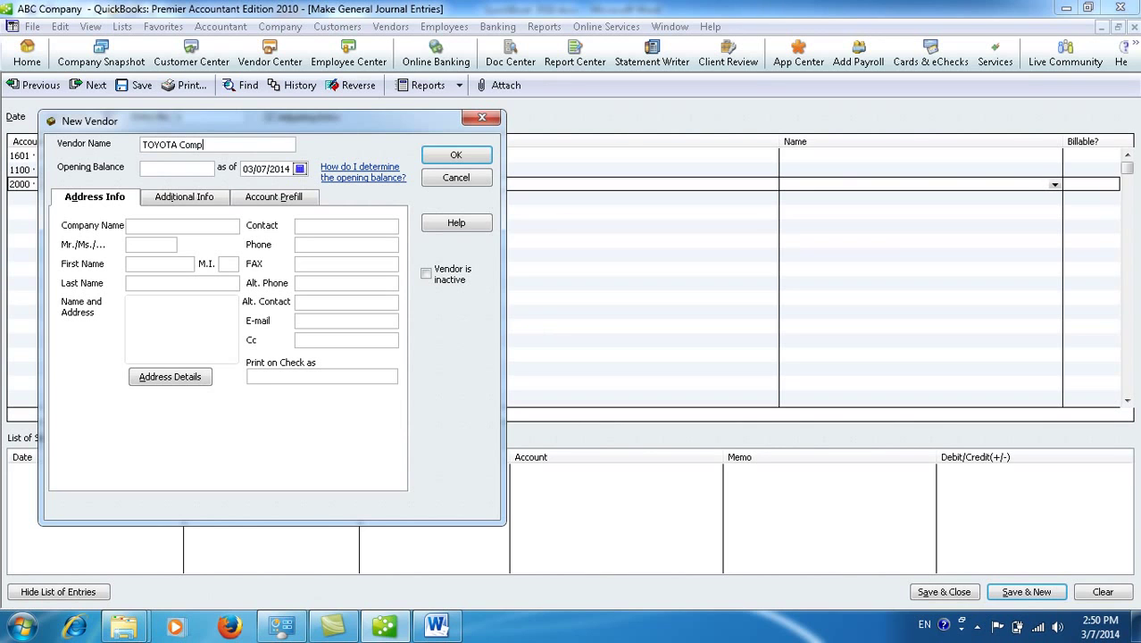
{"action": "left_click", "coordinate": [466, 157]}
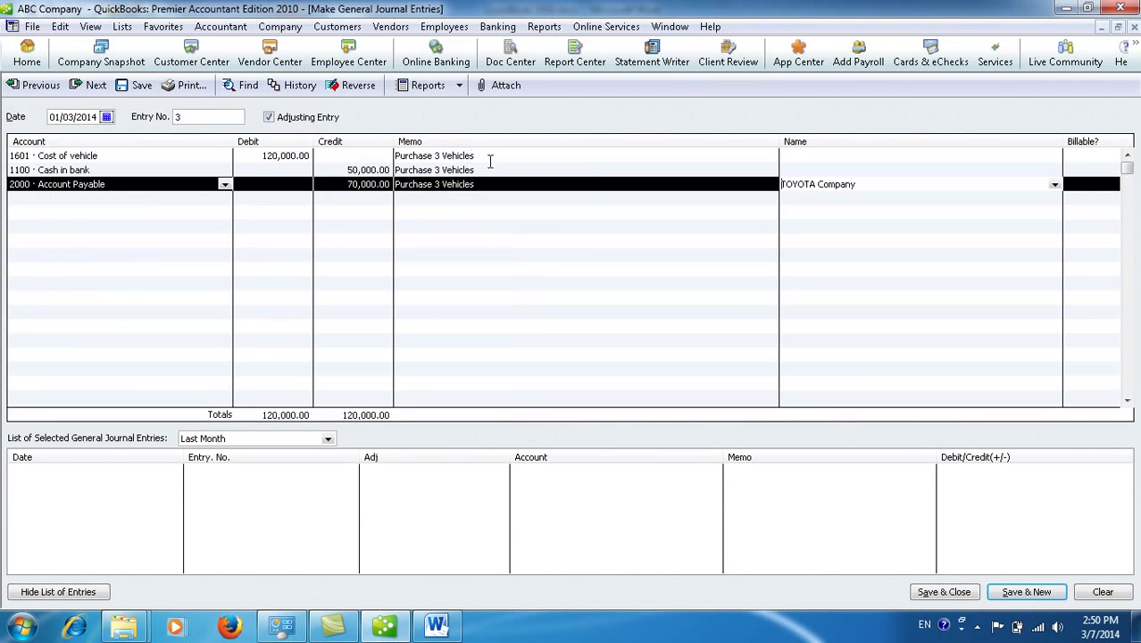
Step: Move TOYOTA Company from the Account Payable line to the Cost of vehicle line and try saving
{"action": "left_click_drag", "start_coordinate": [873, 184], "coordinate": [716, 181]}
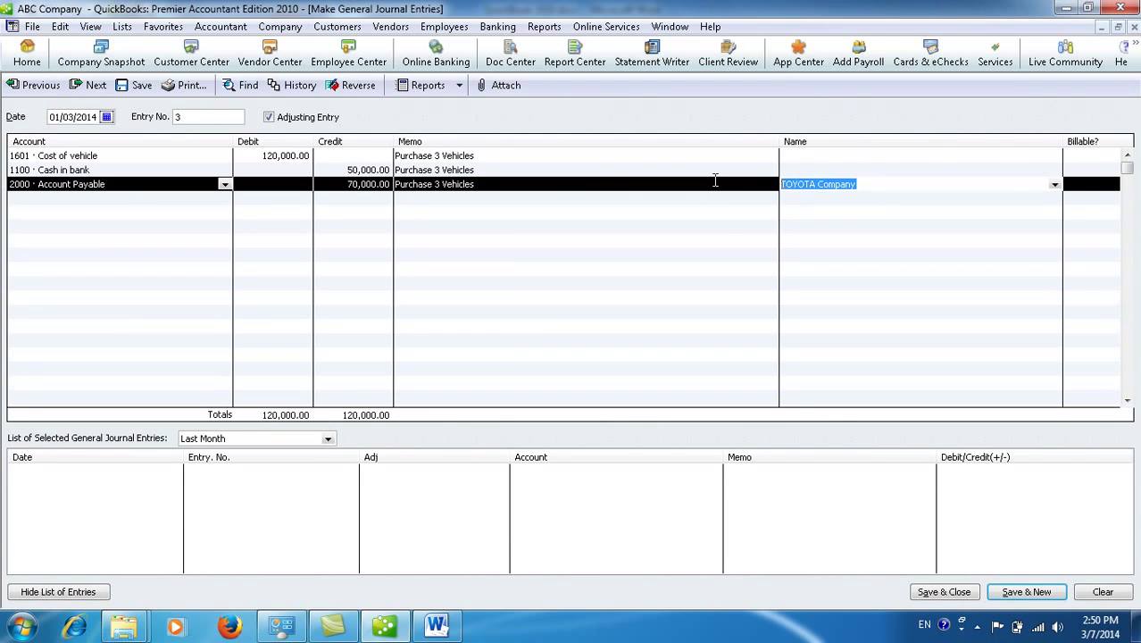
{"action": "key", "text": "Delete"}
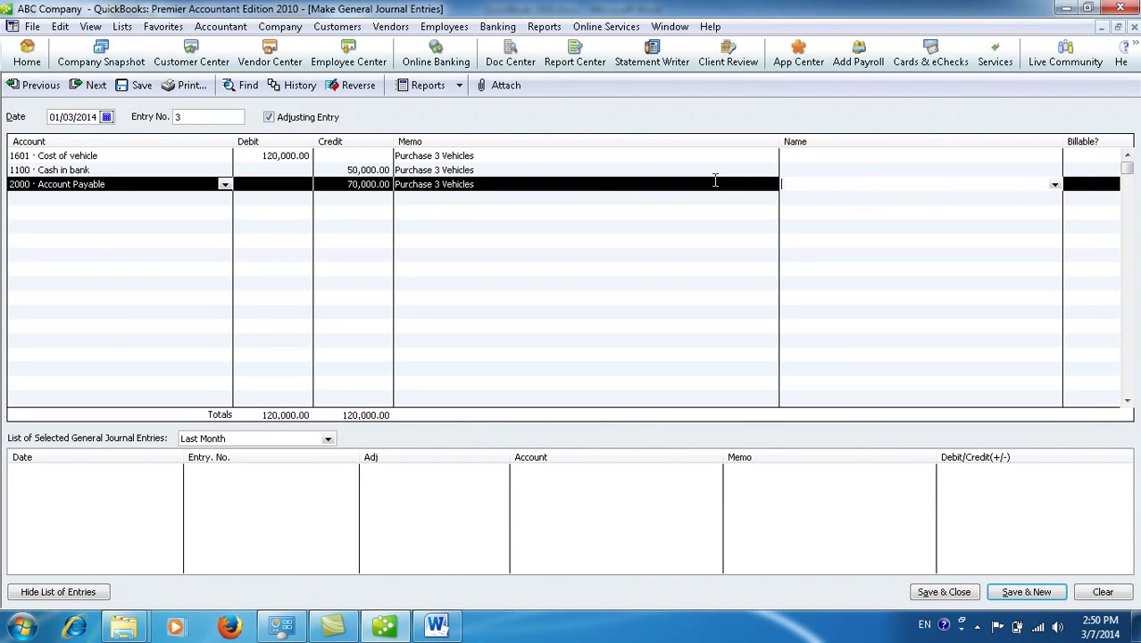
{"action": "left_click", "coordinate": [835, 156]}
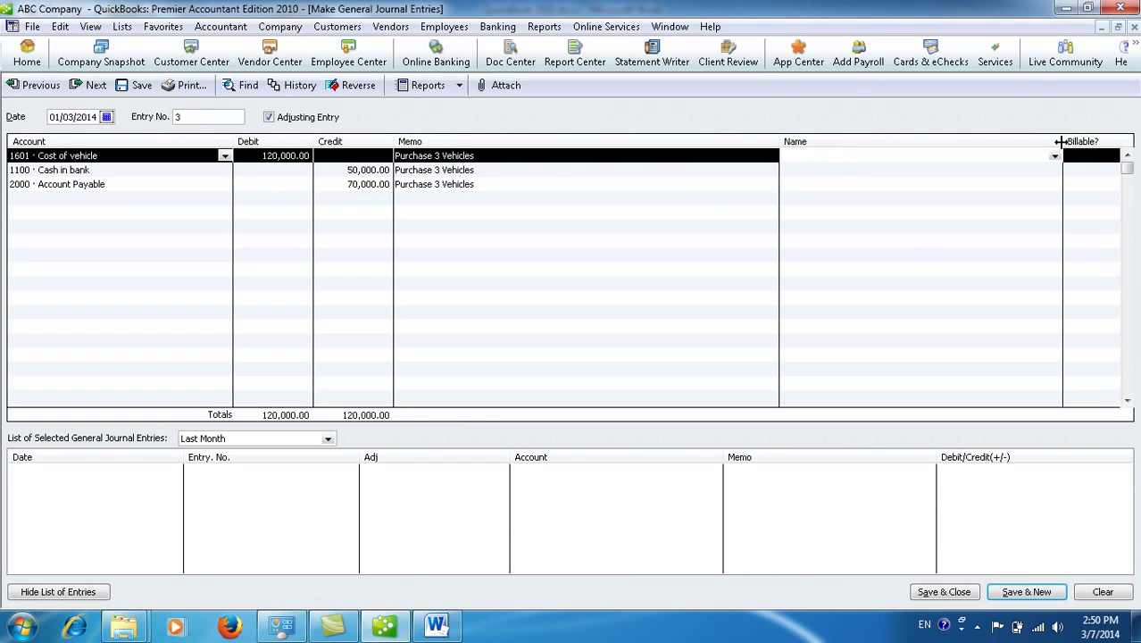
{"action": "left_click", "coordinate": [1055, 157]}
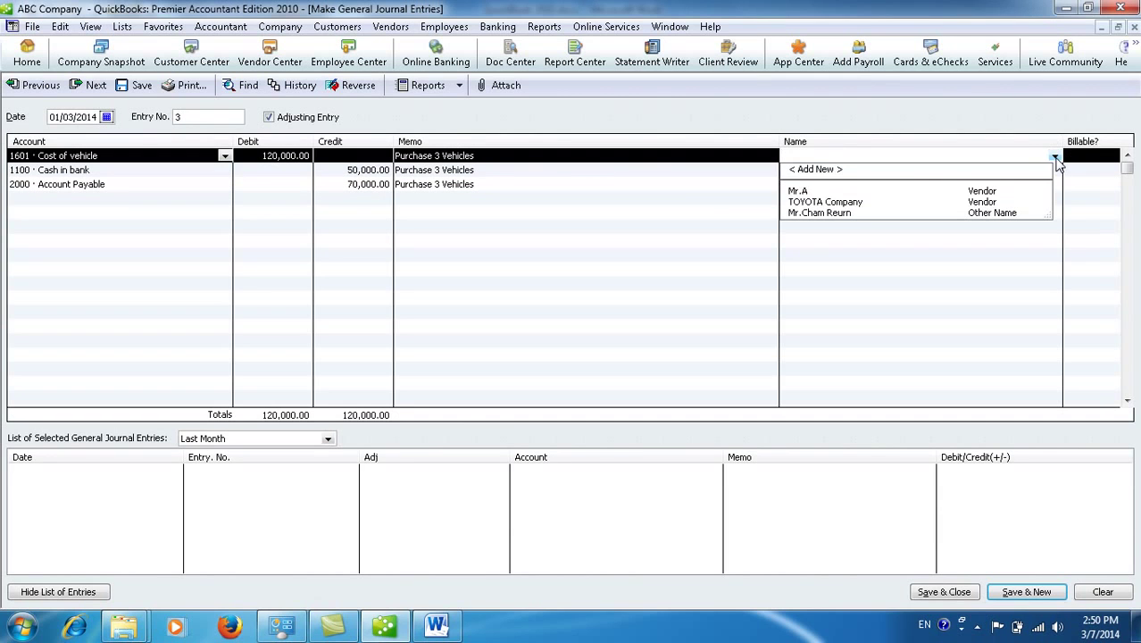
{"action": "left_click", "coordinate": [899, 202]}
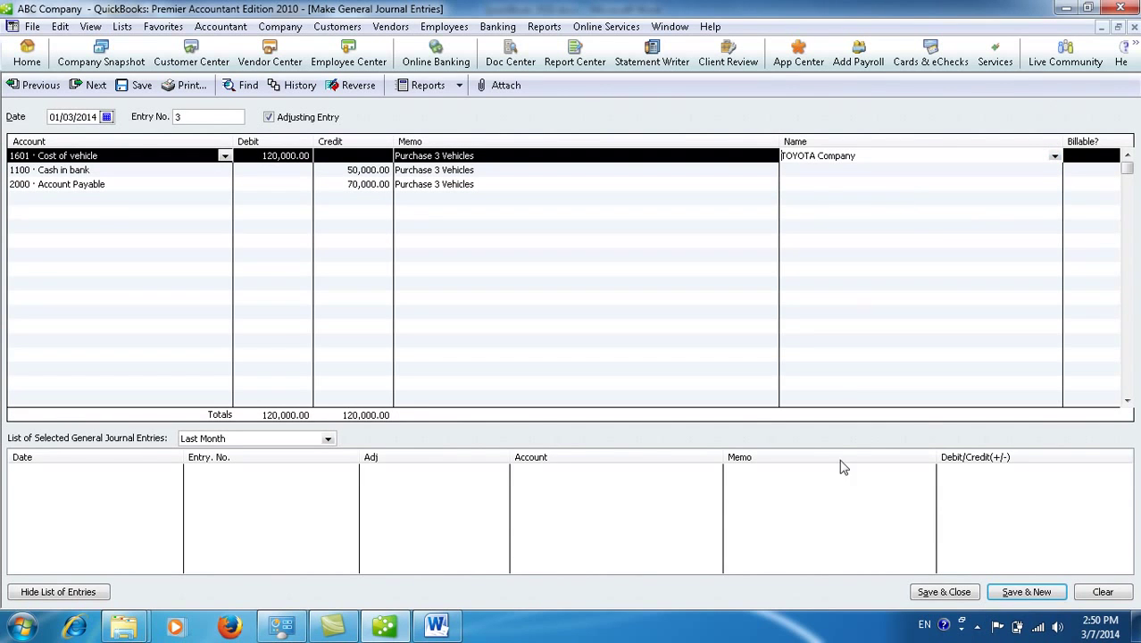
{"action": "left_click", "coordinate": [945, 593]}
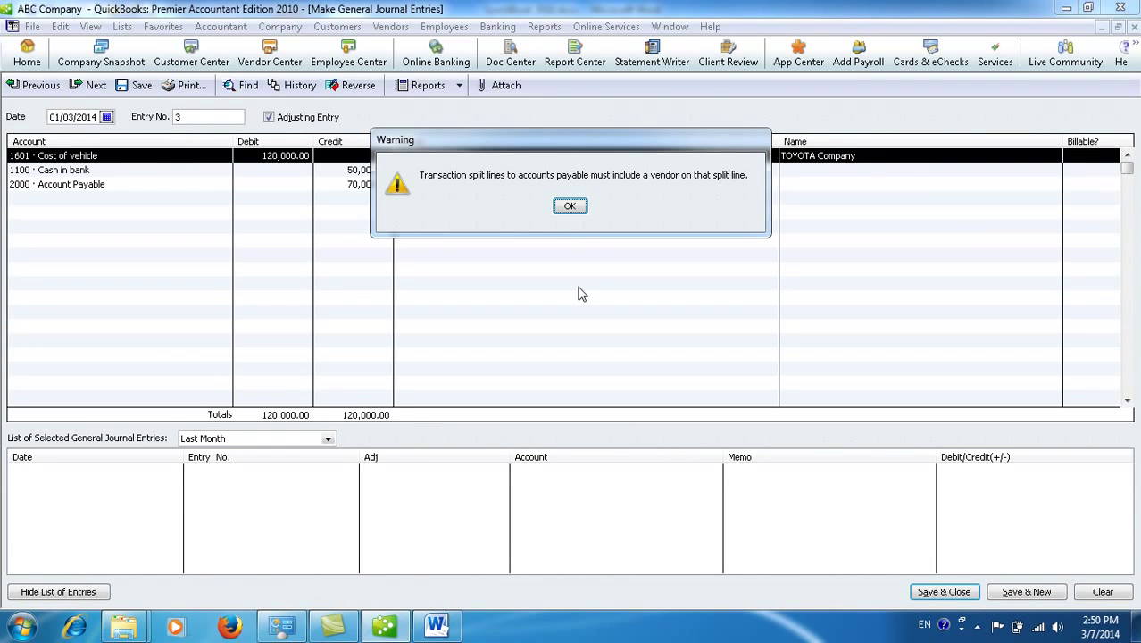
Step: Dismiss the missing-vendor warning and clear TOYOTA Company from the Cost of vehicle line
{"action": "left_click", "coordinate": [570, 206]}
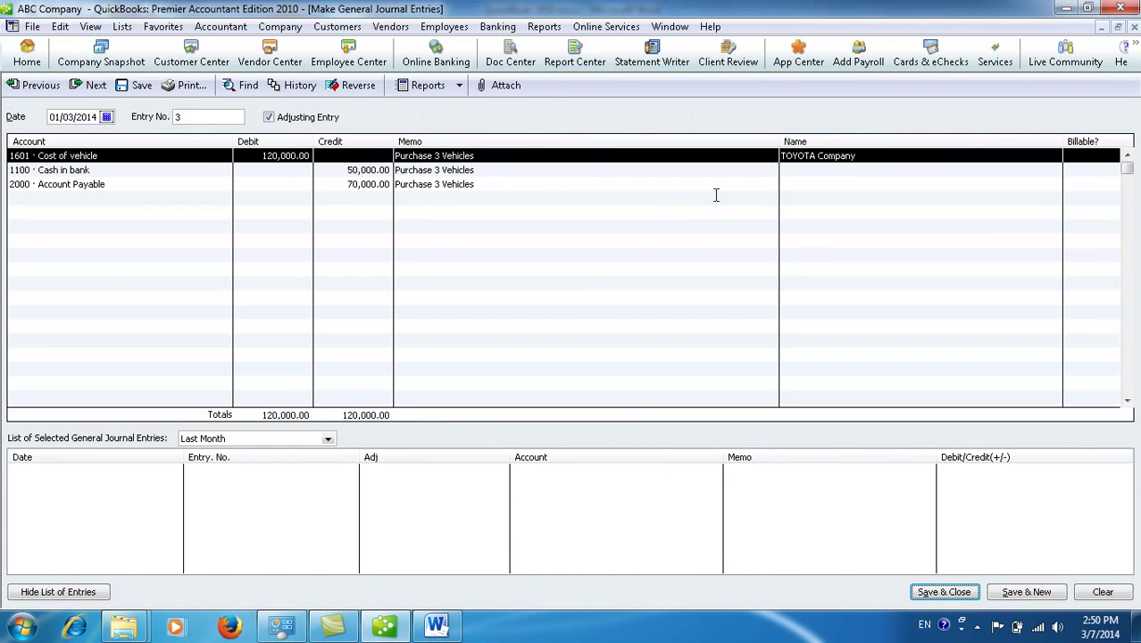
{"action": "left_click", "coordinate": [875, 156]}
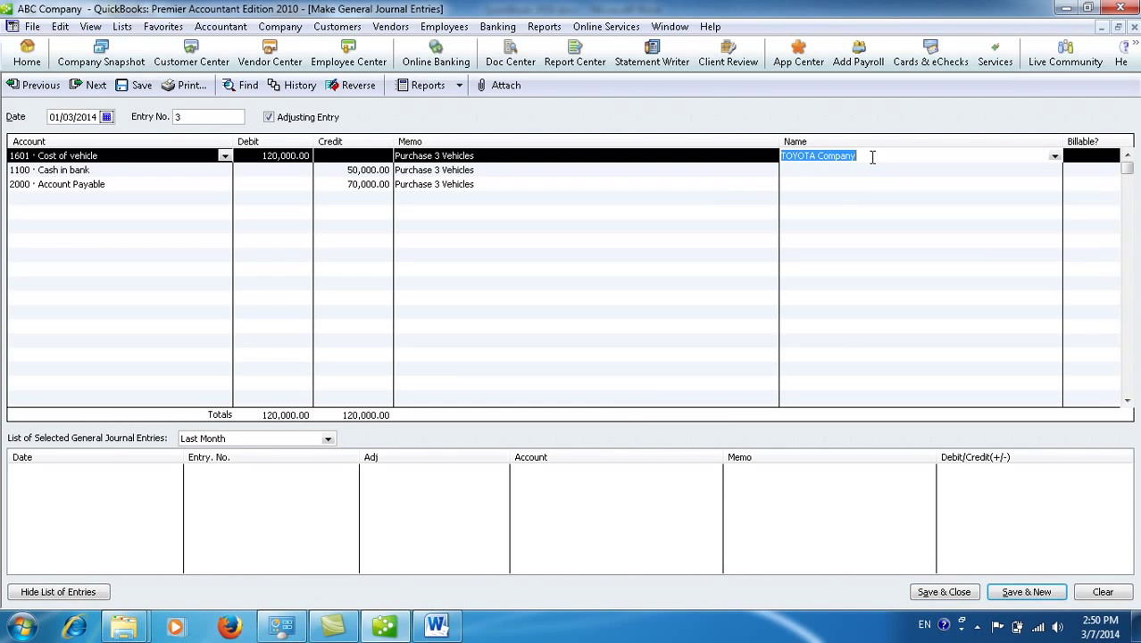
{"action": "key", "text": "BackSpace"}
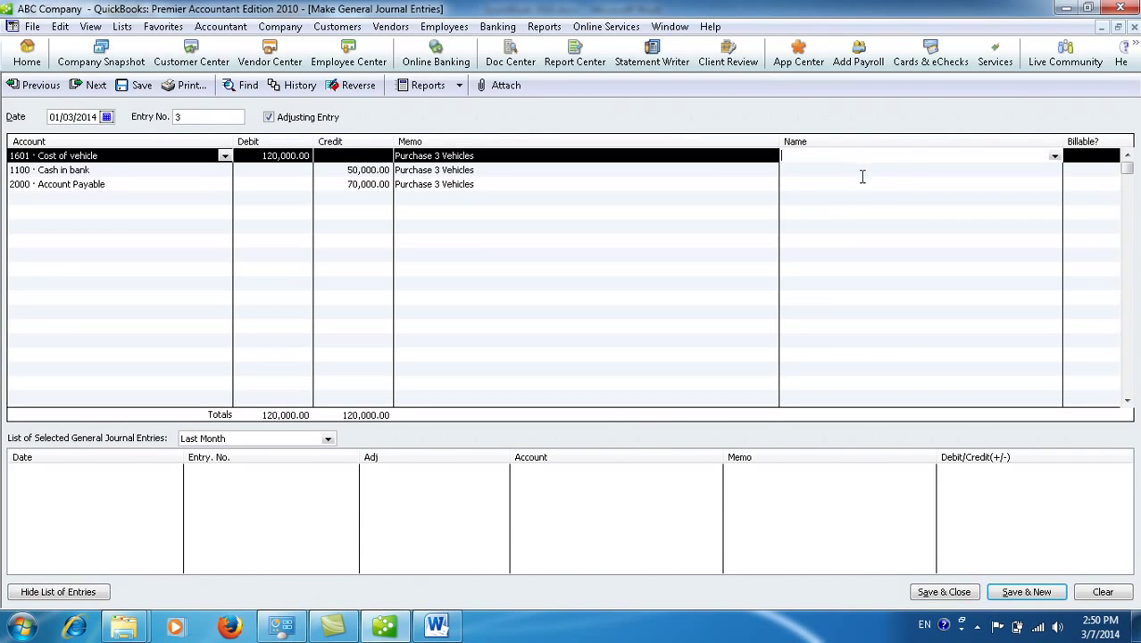
Step: Assign TOYOTA Company to the Account Payable line, save entry 3 (Journal total 746,000.00), and return to Word
{"action": "left_click", "coordinate": [859, 184]}
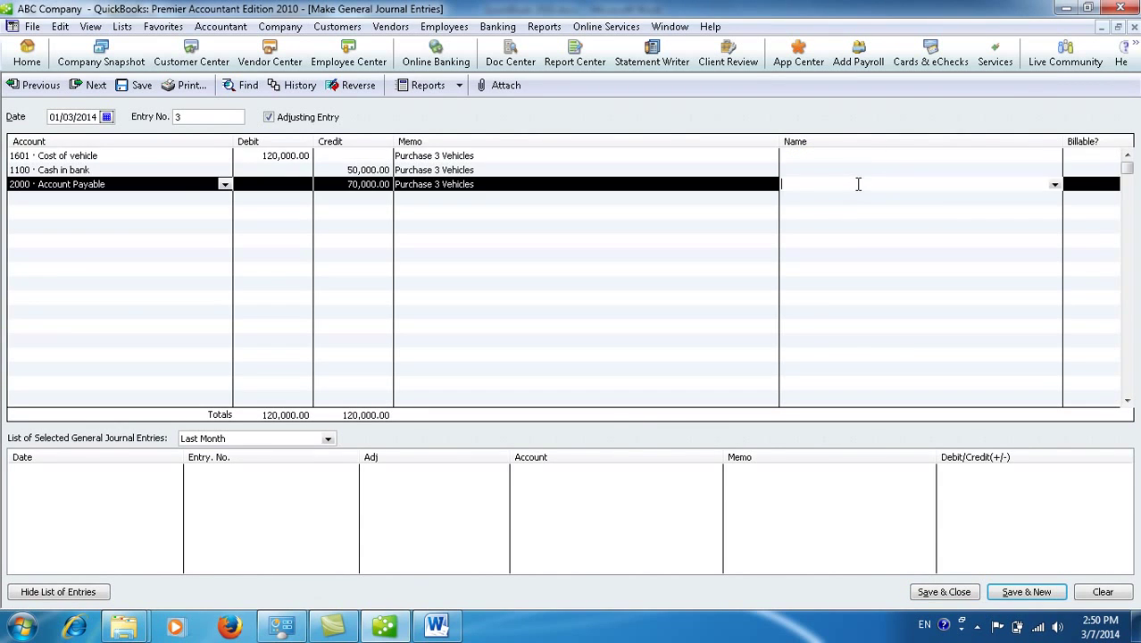
{"action": "left_click", "coordinate": [1055, 186]}
{"action": "left_click", "coordinate": [904, 233]}
{"action": "left_click", "coordinate": [959, 597]}
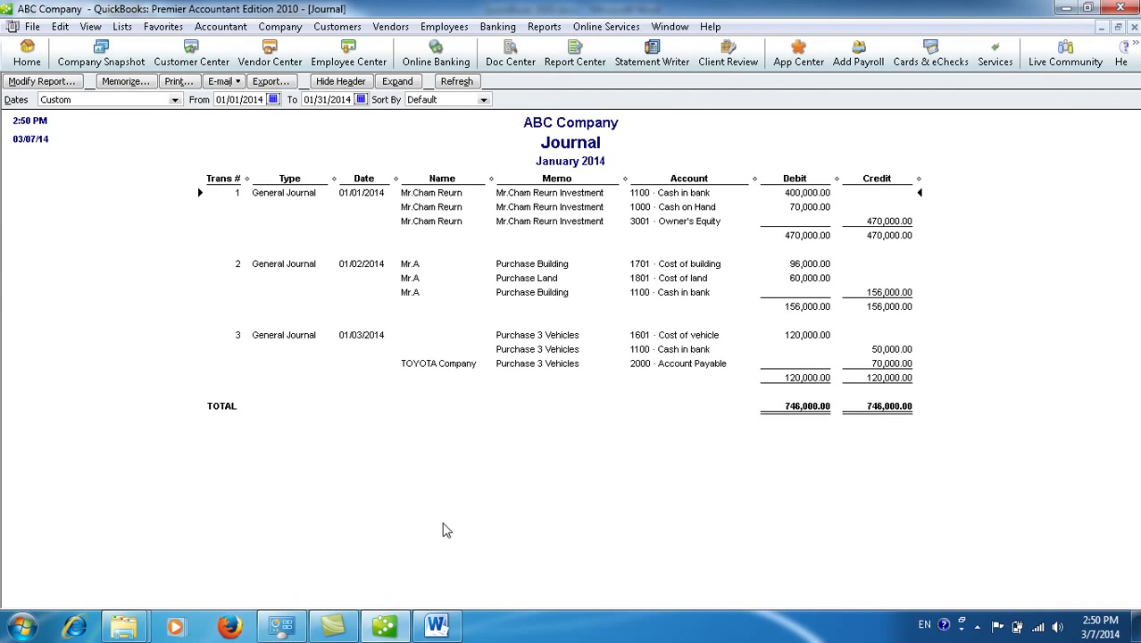
{"action": "left_click", "coordinate": [436, 626]}
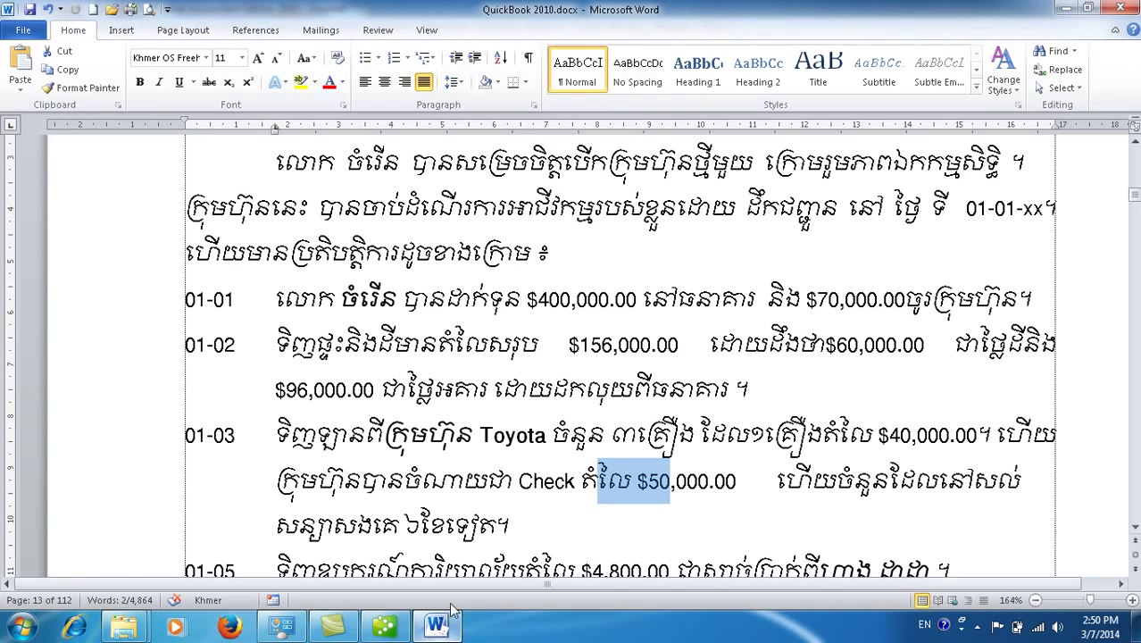
Step: Highlight Word's 01-05 line showing $4,800.00 of office equipment bought with cash, then return to QuickBooks
{"action": "left_click", "coordinate": [443, 562]}
{"action": "scroll", "coordinate": [443, 563], "scroll_direction": "down", "scroll_amount": 1}
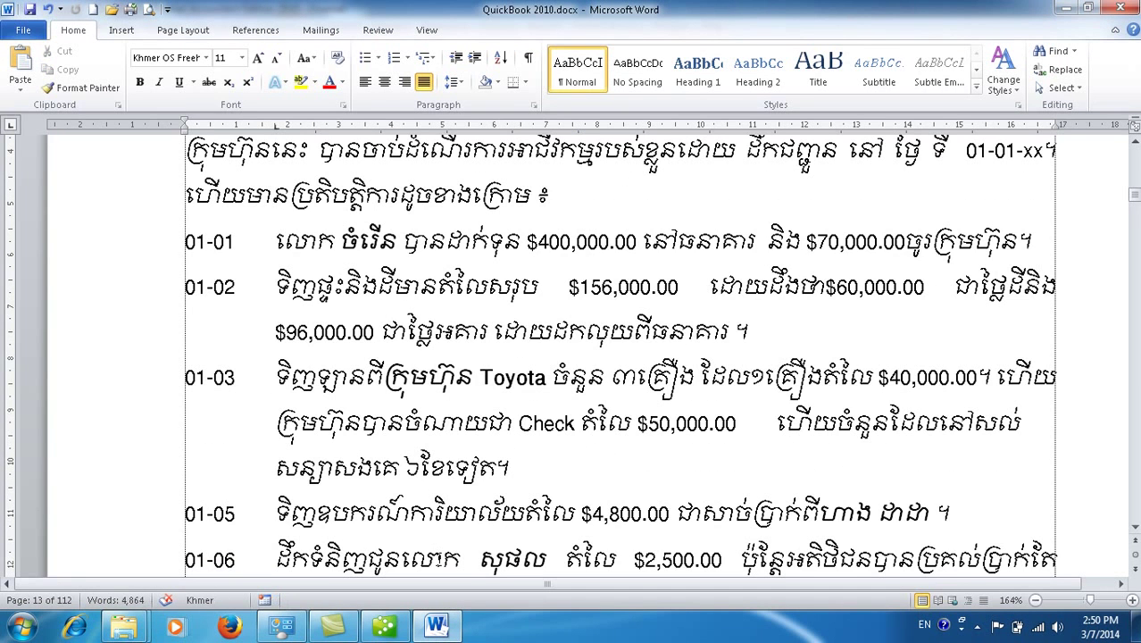
{"action": "left_click", "coordinate": [376, 509]}
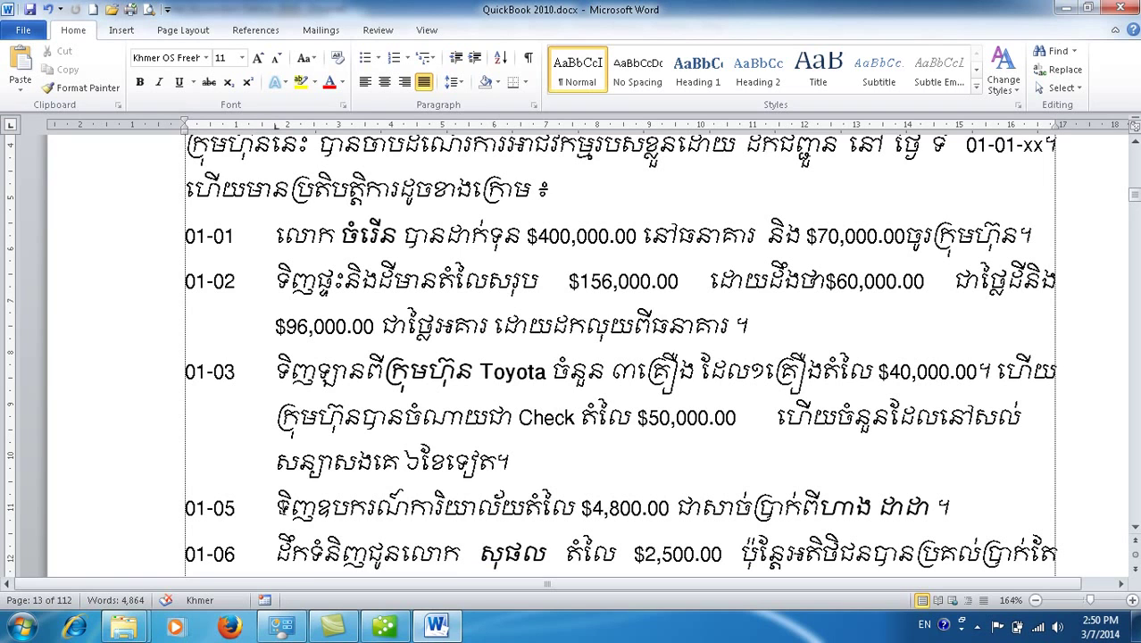
{"action": "left_click_drag", "start_coordinate": [276, 508], "coordinate": [943, 502]}
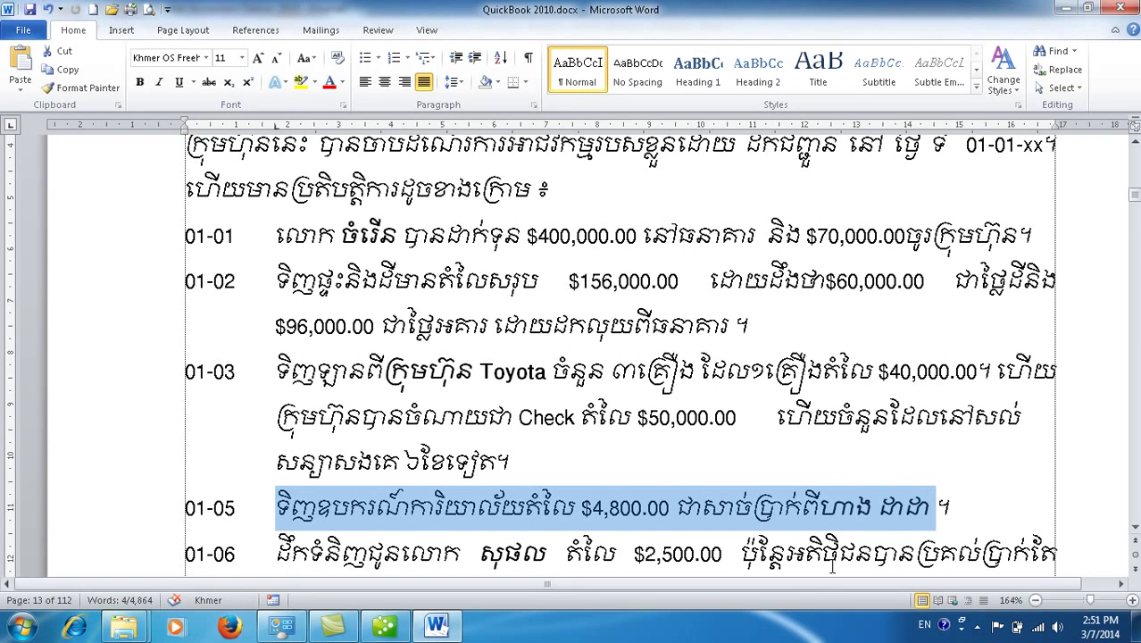
{"action": "mouse_move", "coordinate": [385, 627]}
{"action": "left_click", "coordinate": [385, 544]}
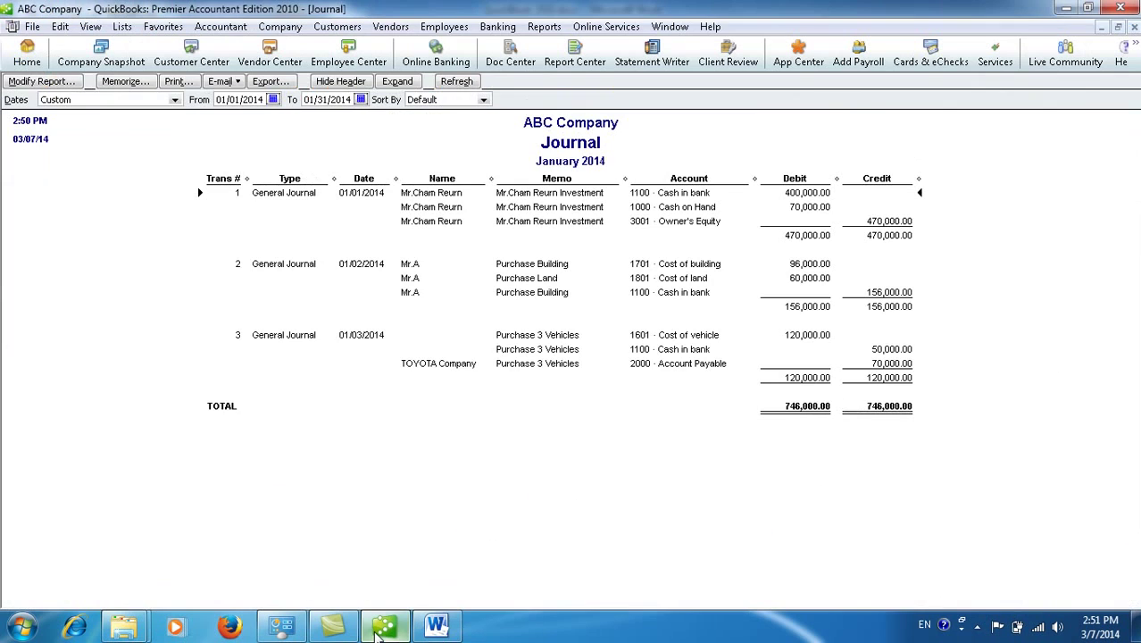
Step: Start a new general journal entry dated 01/05/2014 with account 1501 · Cost of Office Equipment
{"action": "left_click", "coordinate": [269, 30]}
{"action": "left_click", "coordinate": [366, 287]}
{"action": "left_click", "coordinate": [106, 117]}
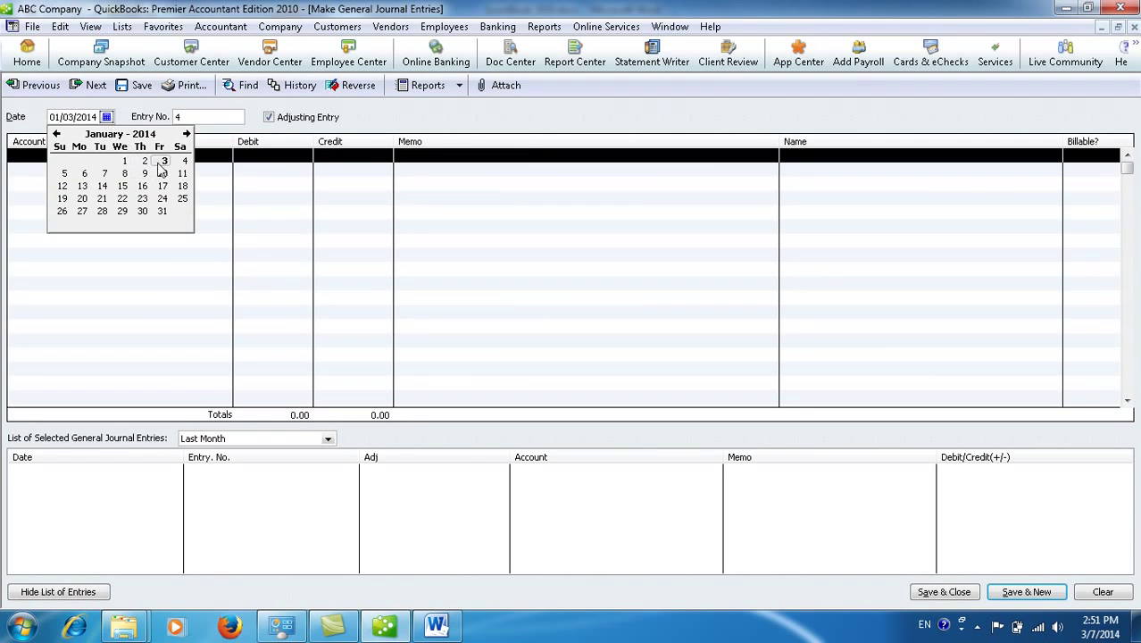
{"action": "left_click", "coordinate": [65, 174]}
{"action": "left_click", "coordinate": [174, 155]}
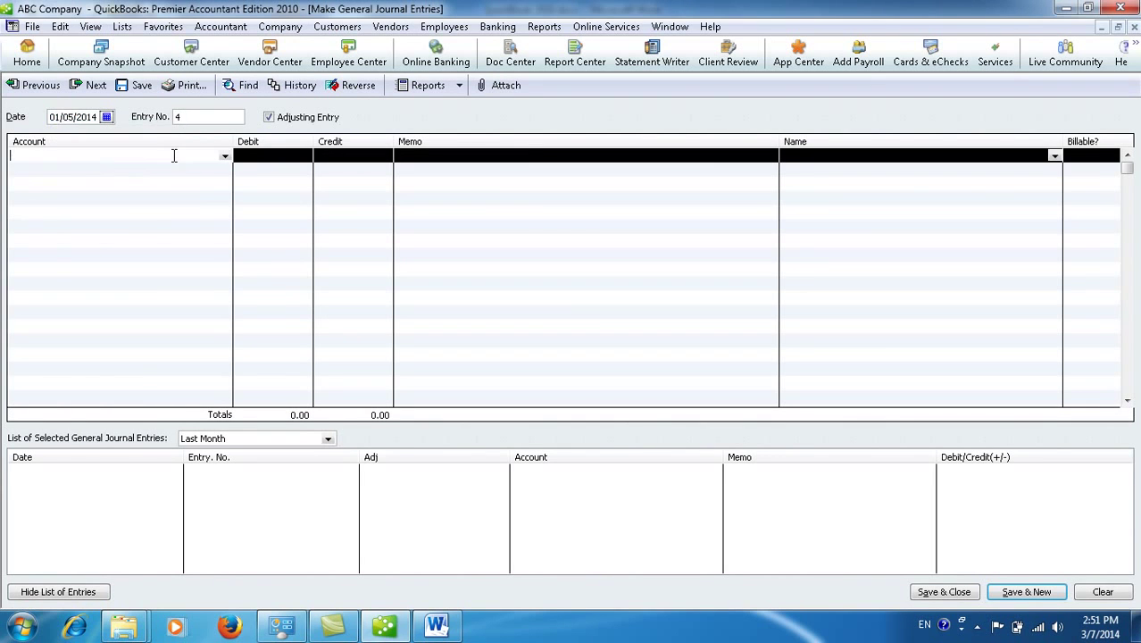
{"action": "left_click", "coordinate": [224, 156]}
{"action": "left_click", "coordinate": [112, 255]}
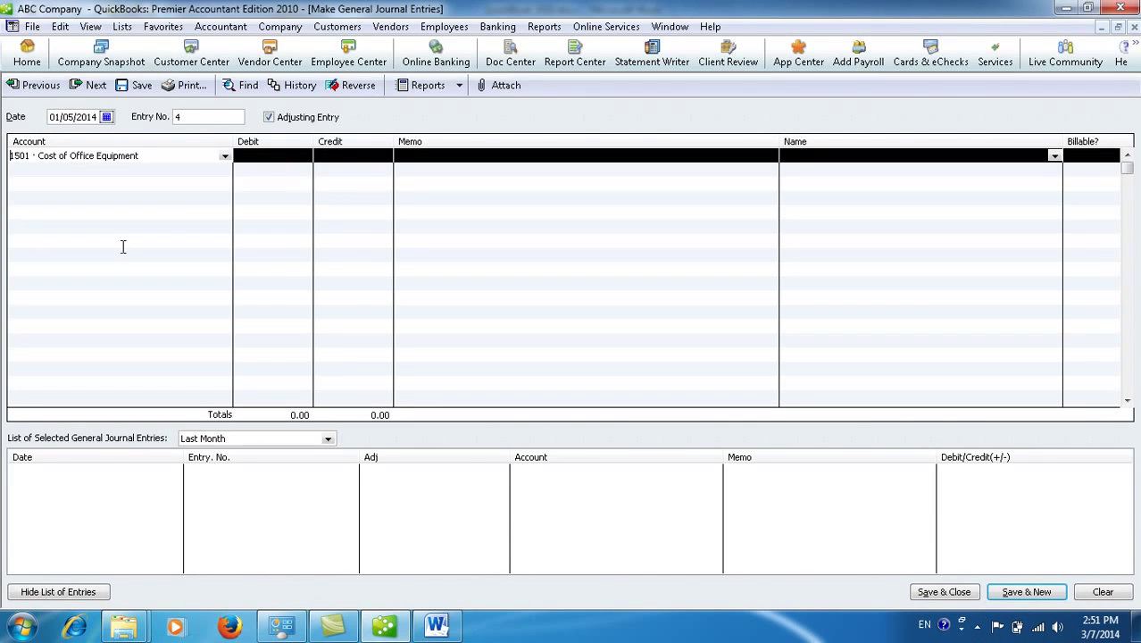
Step: Check the office equipment amount in the Word exercise before entering the debit
{"action": "left_click", "coordinate": [265, 155]}
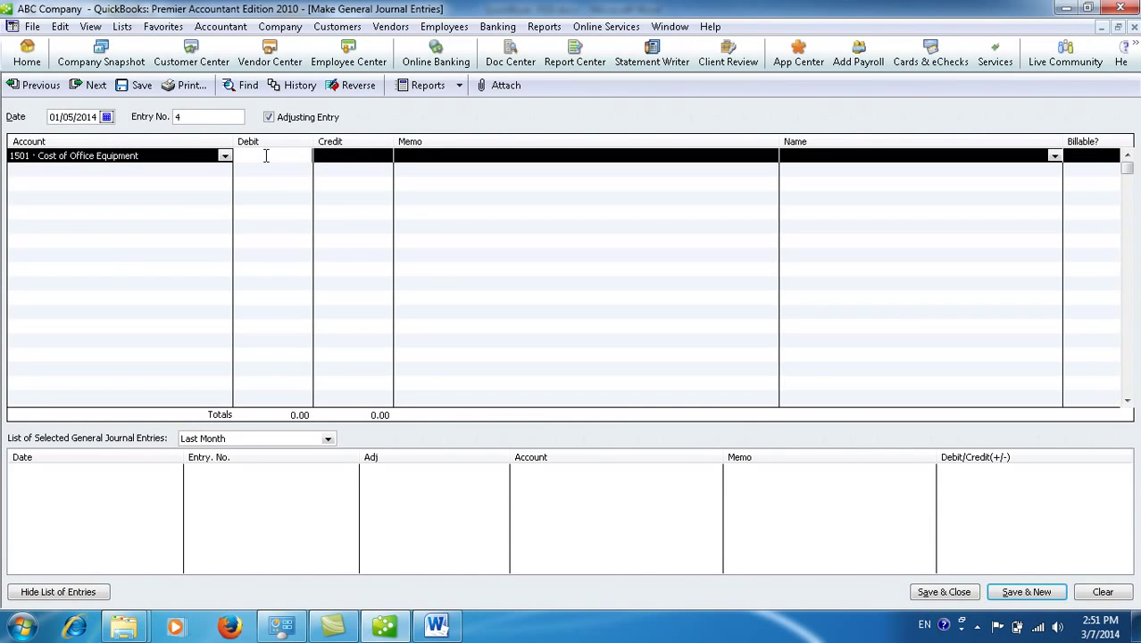
{"action": "left_click", "coordinate": [436, 625]}
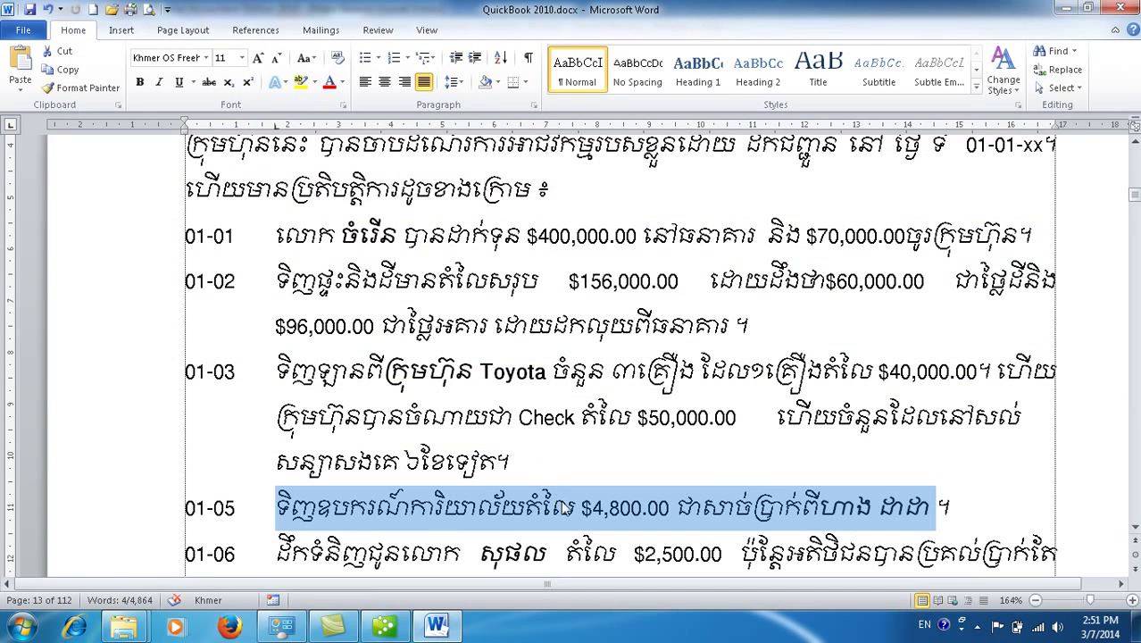
{"action": "left_click", "coordinate": [387, 629]}
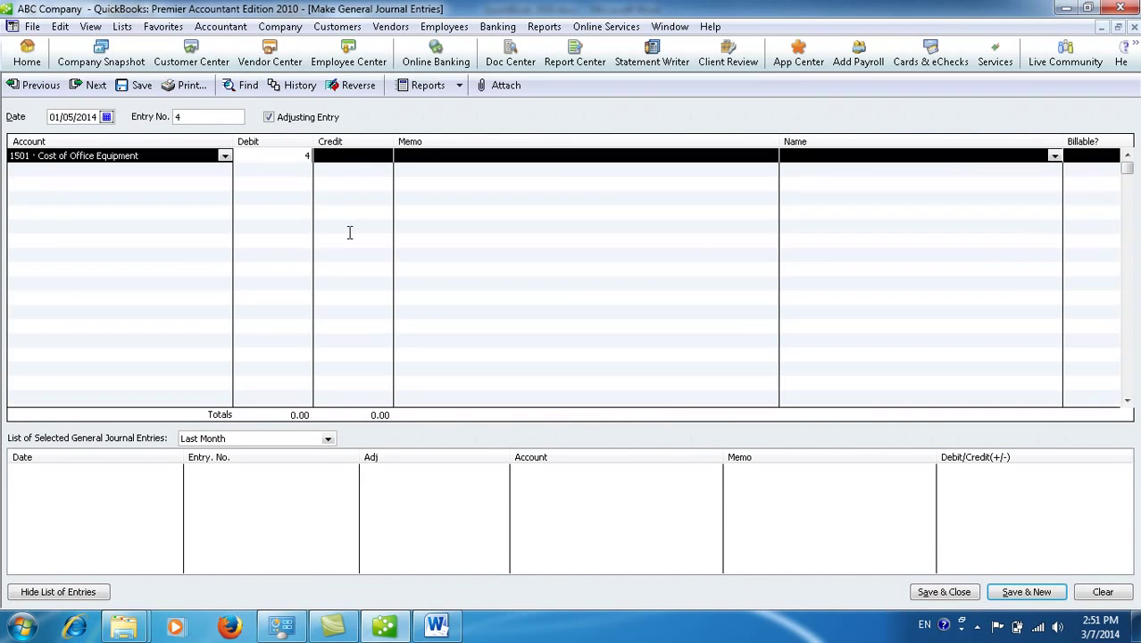
Step: Debit 4,800.00 on the first line and credit 1000 · Cash on Hand on the second
{"action": "type", "text": "00"}
{"action": "left_click", "coordinate": [221, 168]}
{"action": "left_click", "coordinate": [225, 170]}
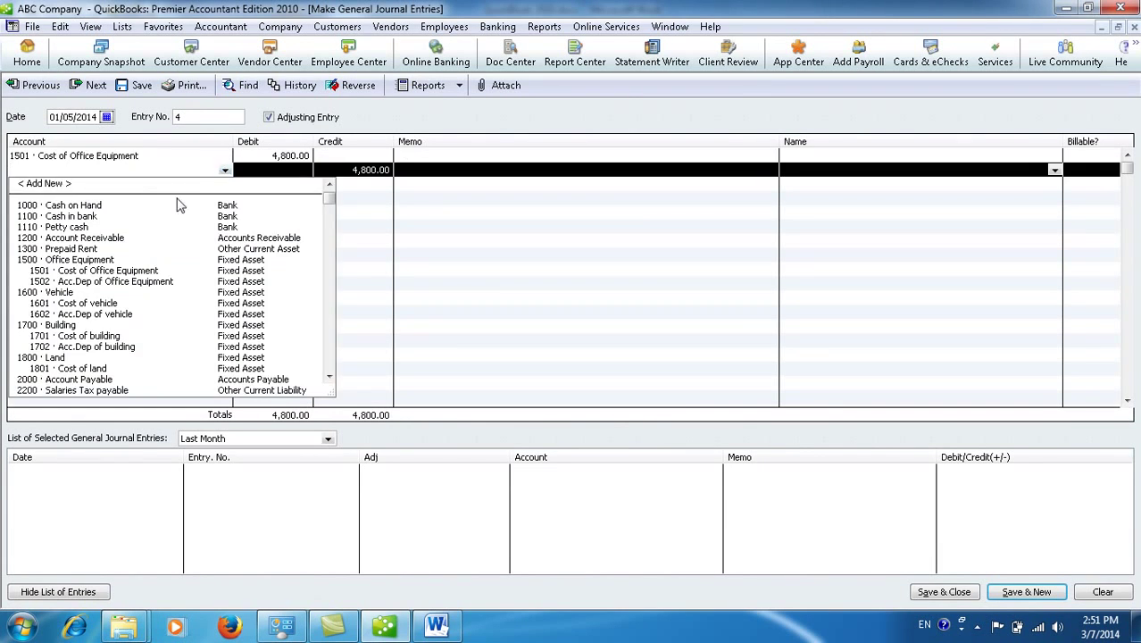
{"action": "left_click", "coordinate": [129, 205]}
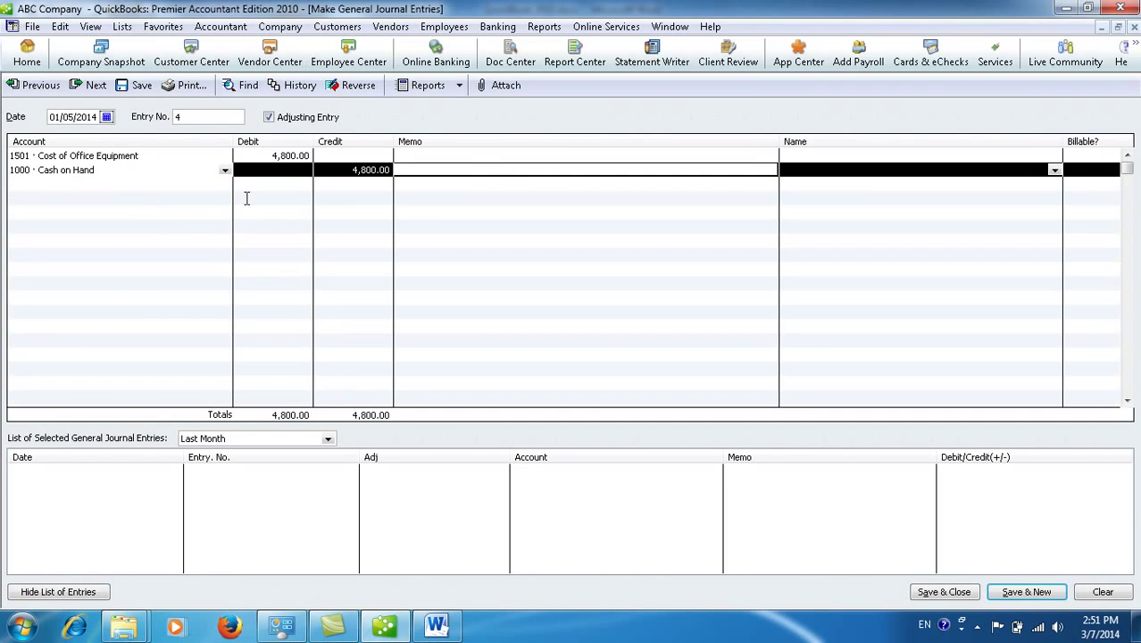
Step: Add the memo 'Purchase office equipment by cash' to the first line
{"action": "left_click", "coordinate": [464, 157]}
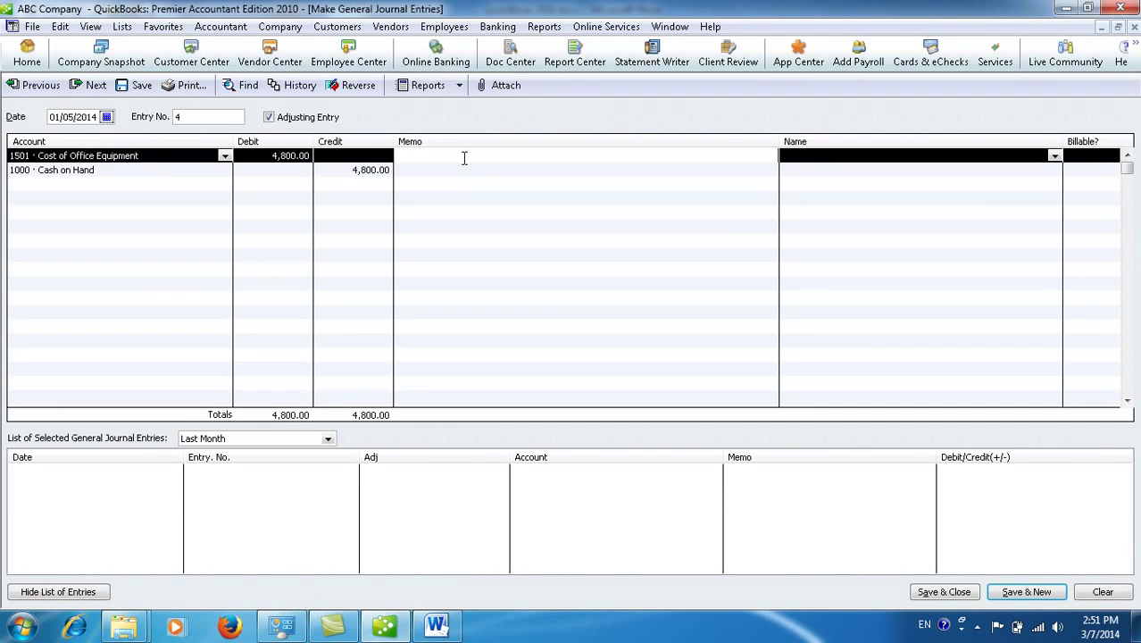
{"action": "type", "text": "Purchase office equipment by cash"}
{"action": "left_click", "coordinate": [793, 156]}
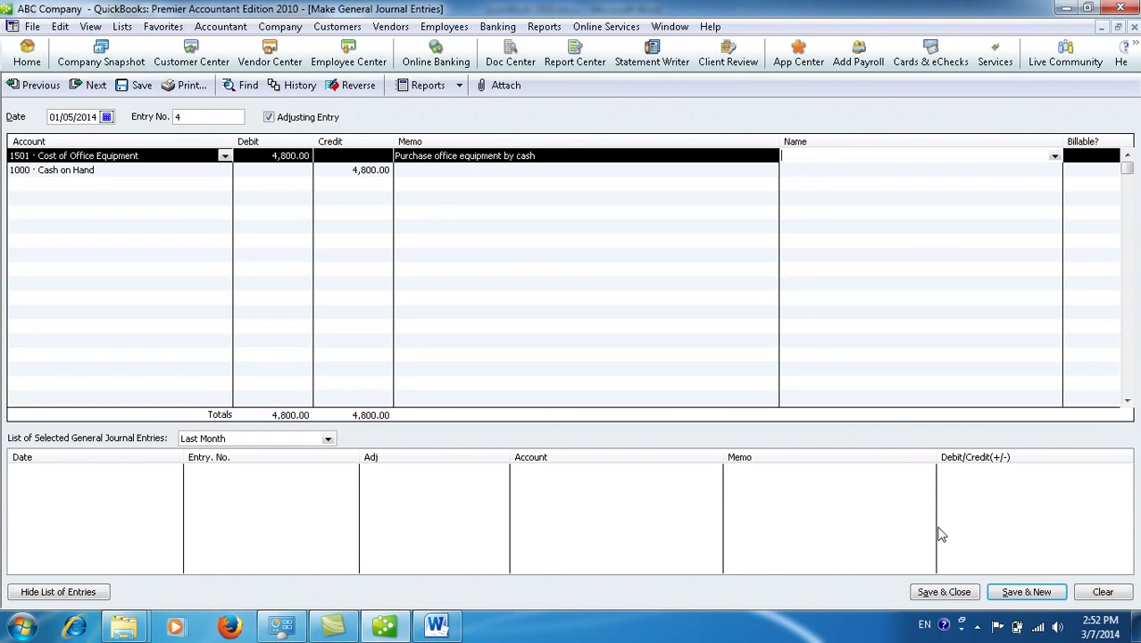
Step: Save entry 4 (Journal total 750,800.00) and QuickZoom into the 1501 · Cost of Office Equipment register
{"action": "left_click", "coordinate": [941, 593]}
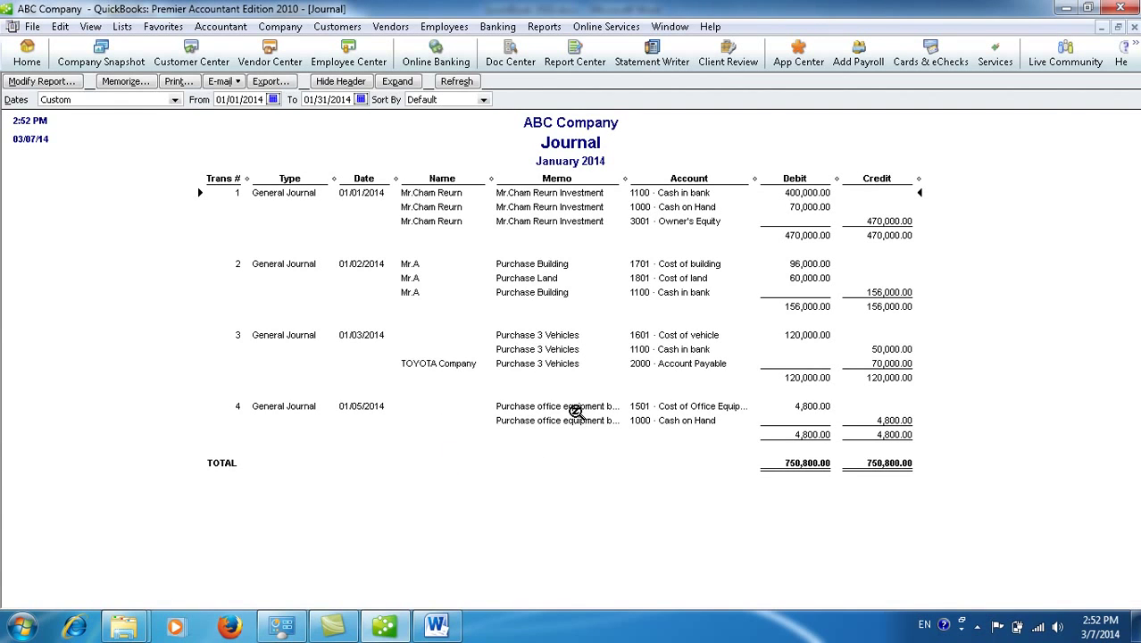
{"action": "double_click", "coordinate": [574, 409]}
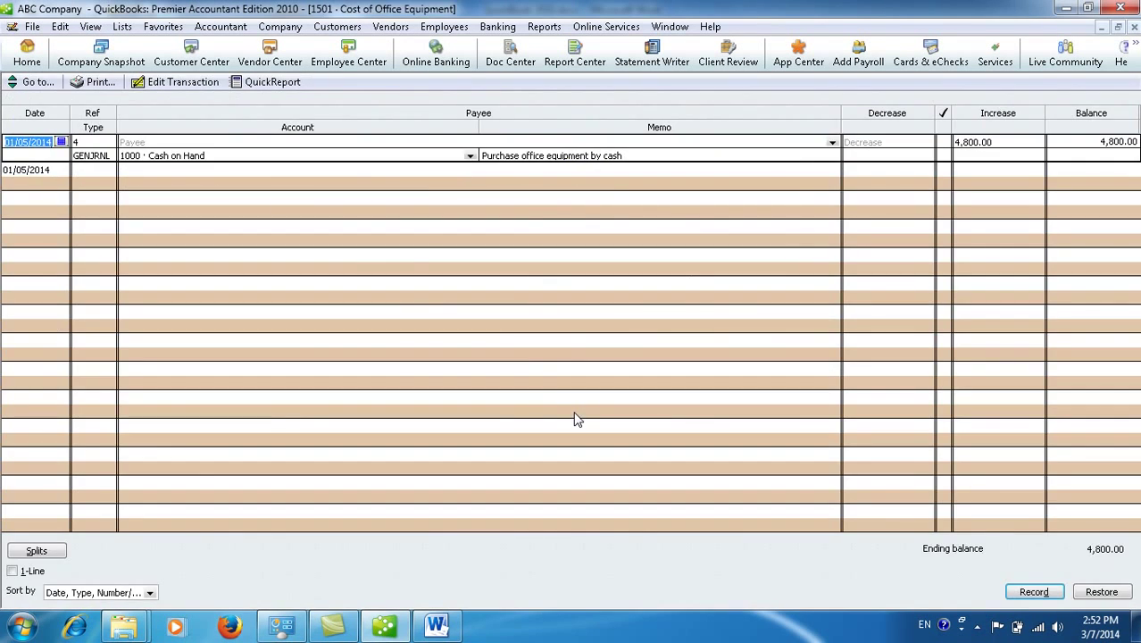
Step: Reopen entry 4 and create the new vendor DaDa Shop as its name
{"action": "left_click", "coordinate": [183, 82]}
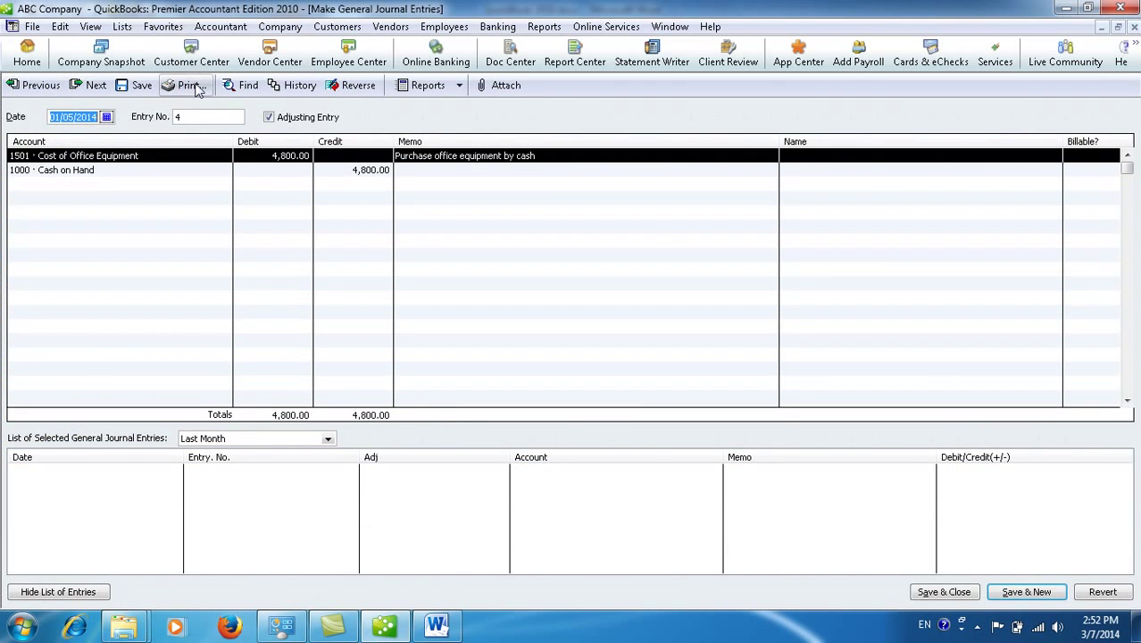
{"action": "left_click", "coordinate": [878, 155]}
{"action": "left_click", "coordinate": [1055, 157]}
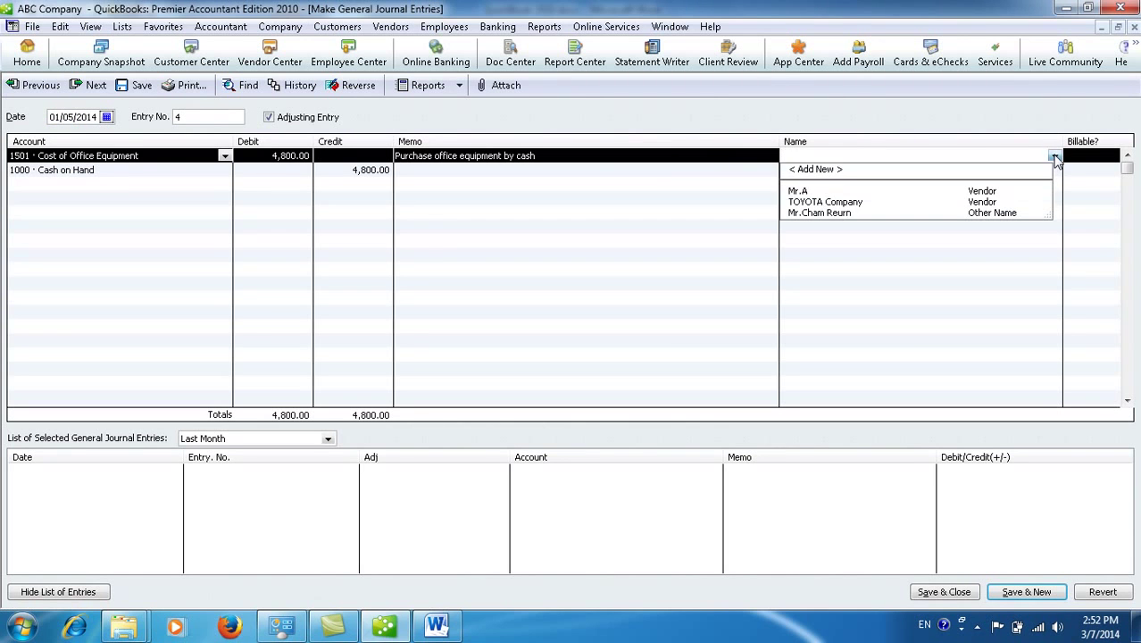
{"action": "left_click", "coordinate": [835, 170]}
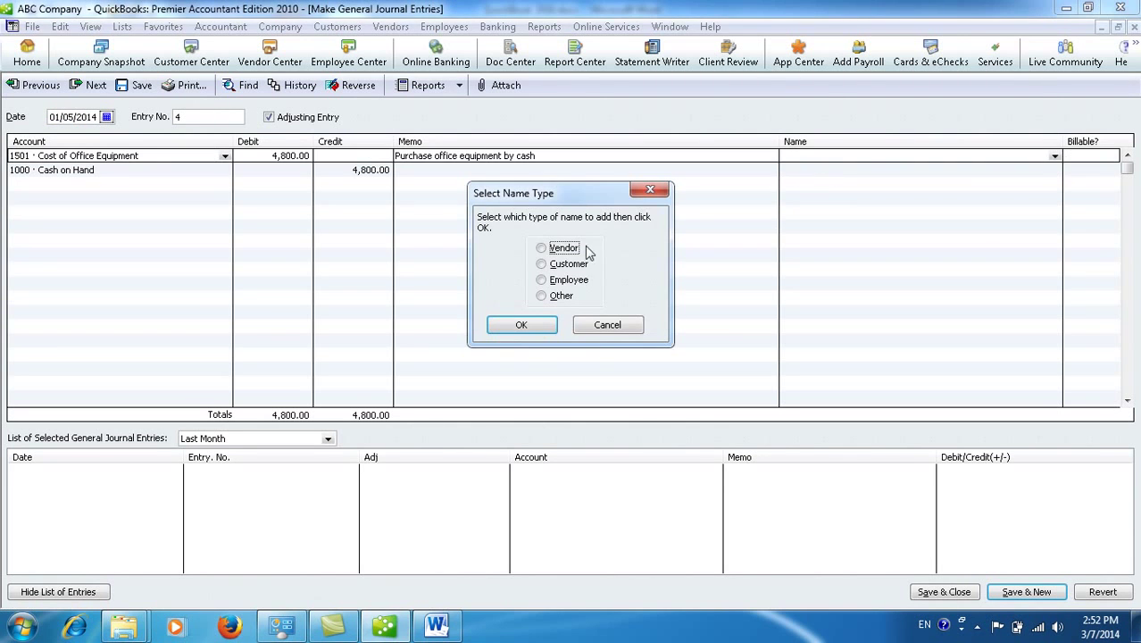
{"action": "left_click", "coordinate": [554, 254]}
{"action": "left_click", "coordinate": [521, 325]}
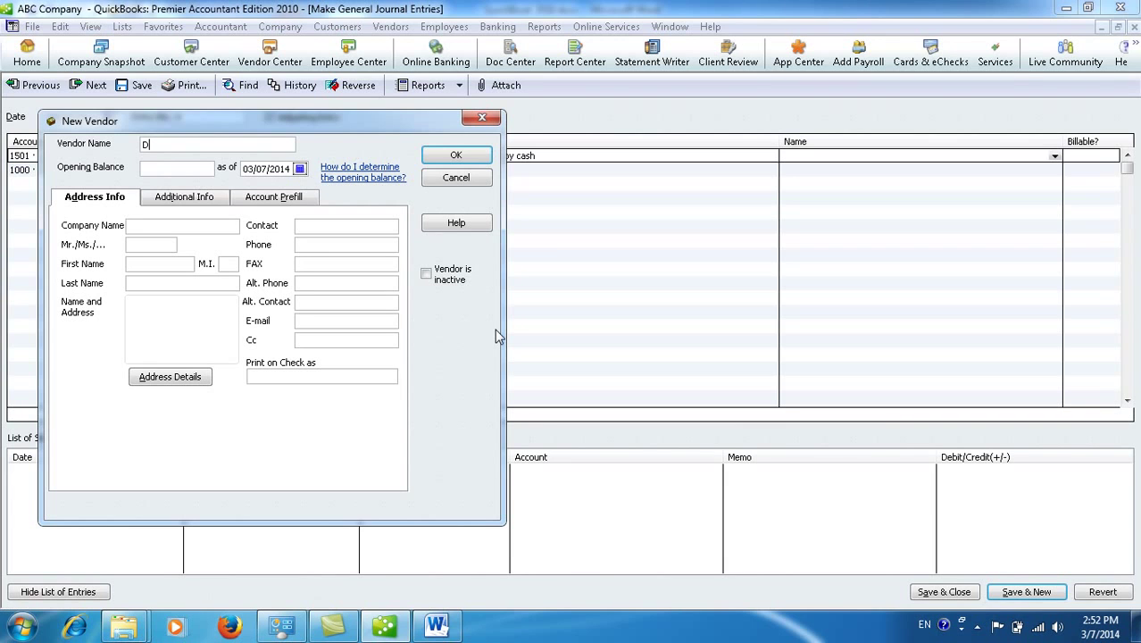
{"action": "type", "text": "Da Shop"}
{"action": "left_click", "coordinate": [464, 156]}
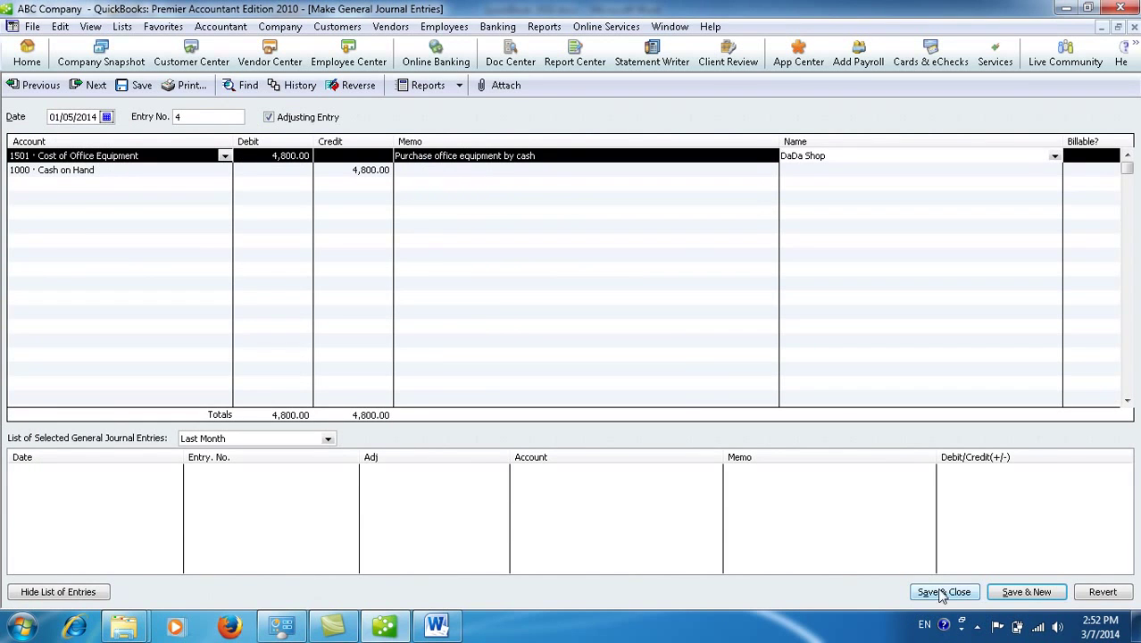
Step: Save the changed entry 4, confirm recording it, and close the register
{"action": "left_click", "coordinate": [943, 592]}
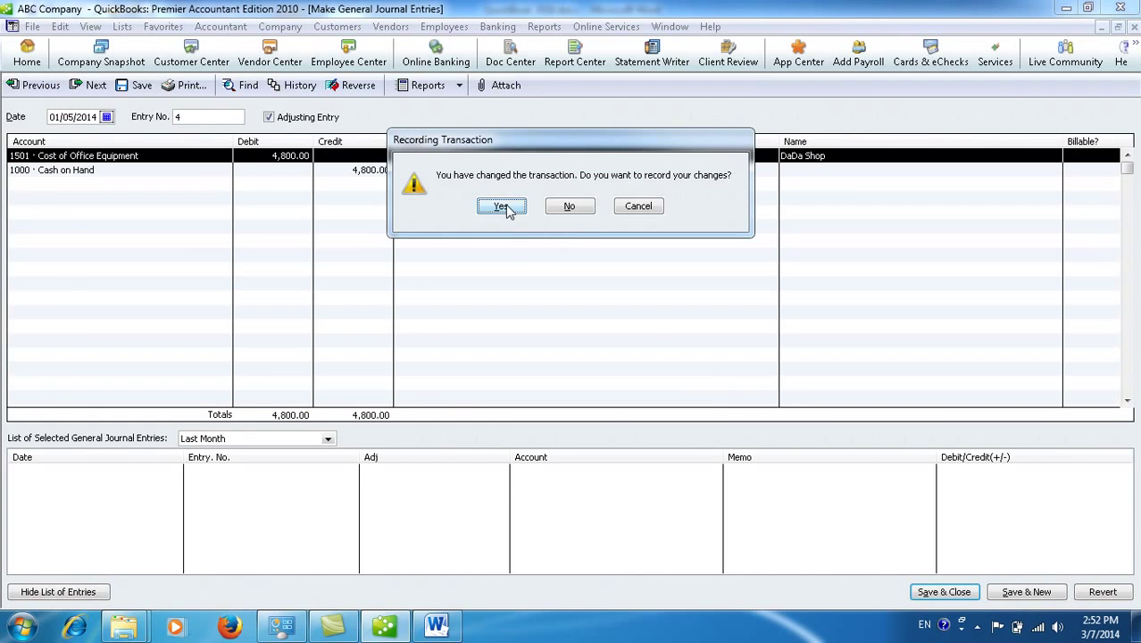
{"action": "left_click", "coordinate": [506, 206]}
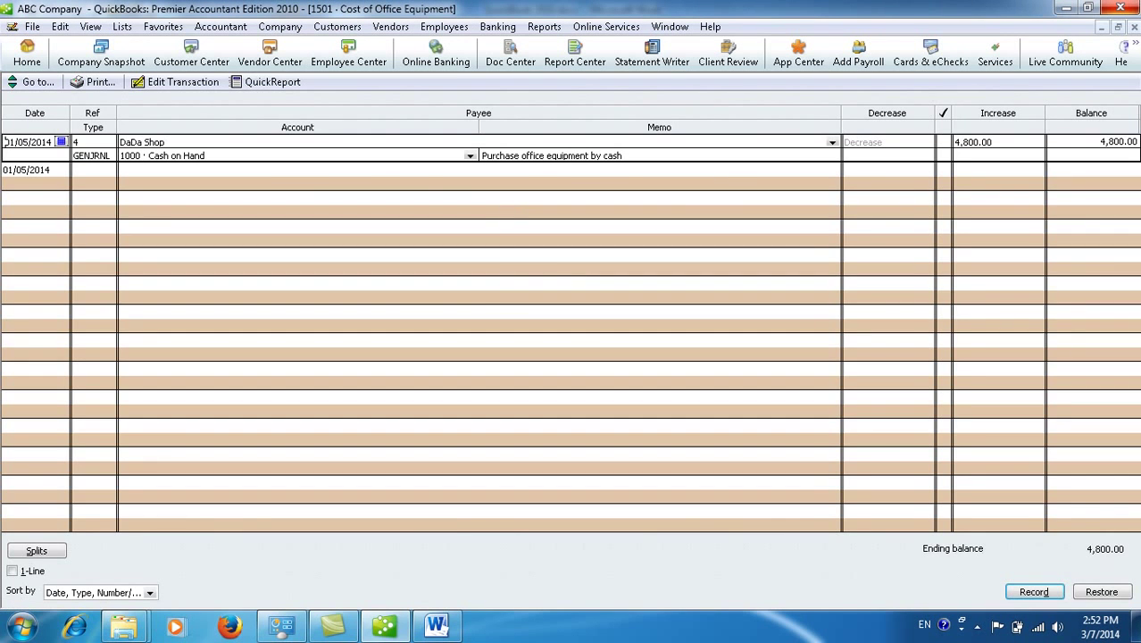
{"action": "left_click", "coordinate": [1134, 27]}
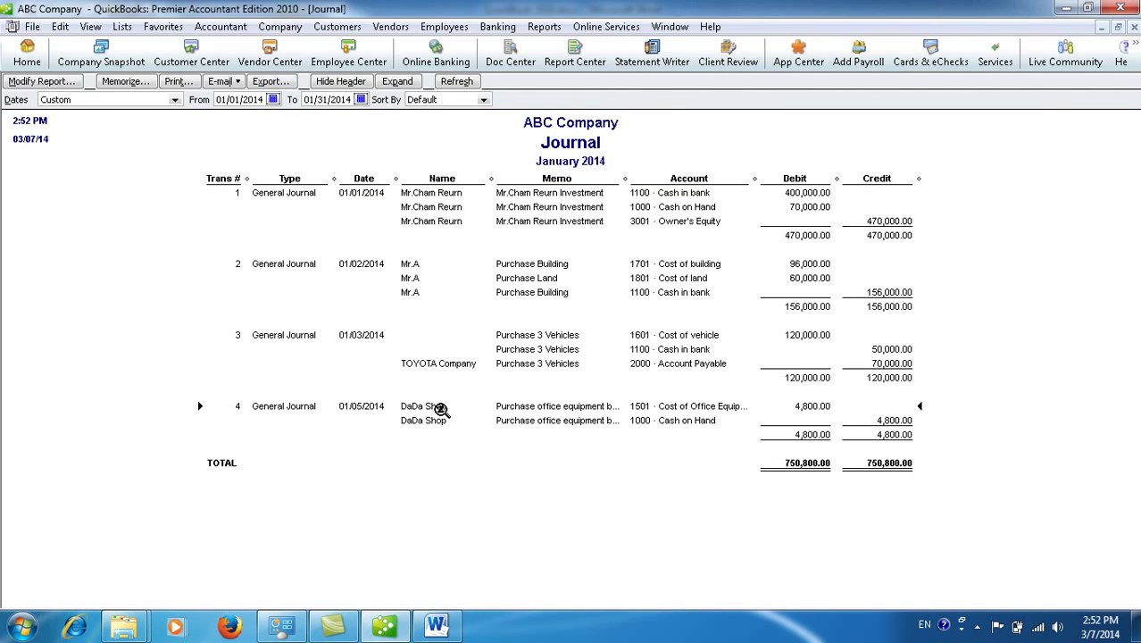
Step: Widen the Journal report's Name and Memo columns so entry 4's full memo shows
{"action": "left_click_drag", "start_coordinate": [493, 180], "coordinate": [505, 180]}
{"action": "left_click_drag", "start_coordinate": [628, 180], "coordinate": [653, 179]}
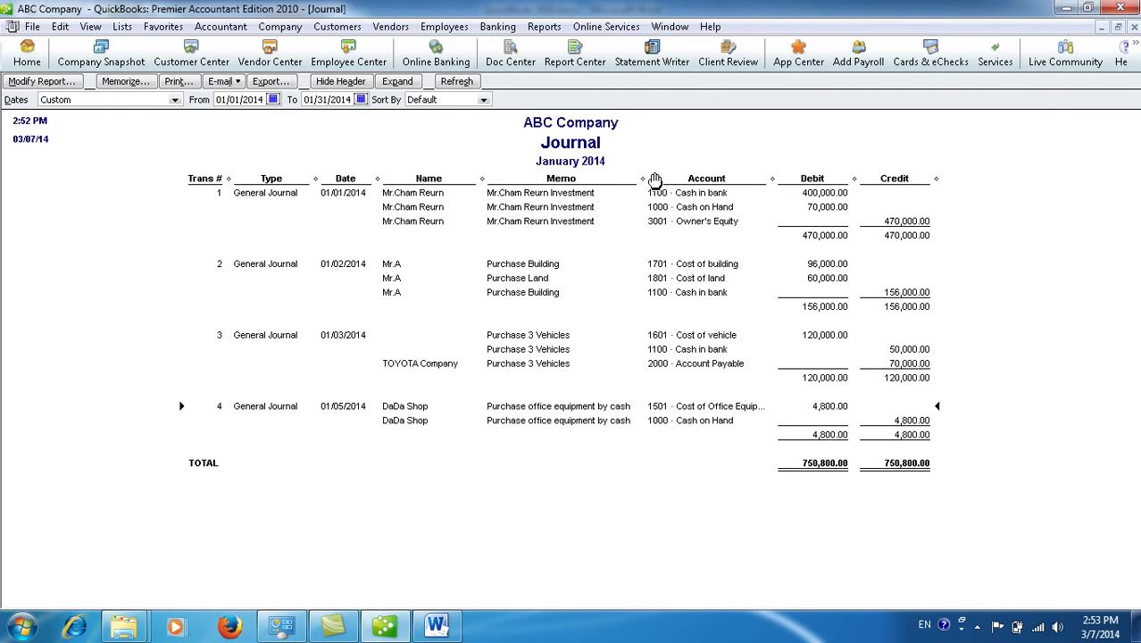
{"action": "left_click", "coordinate": [436, 628]}
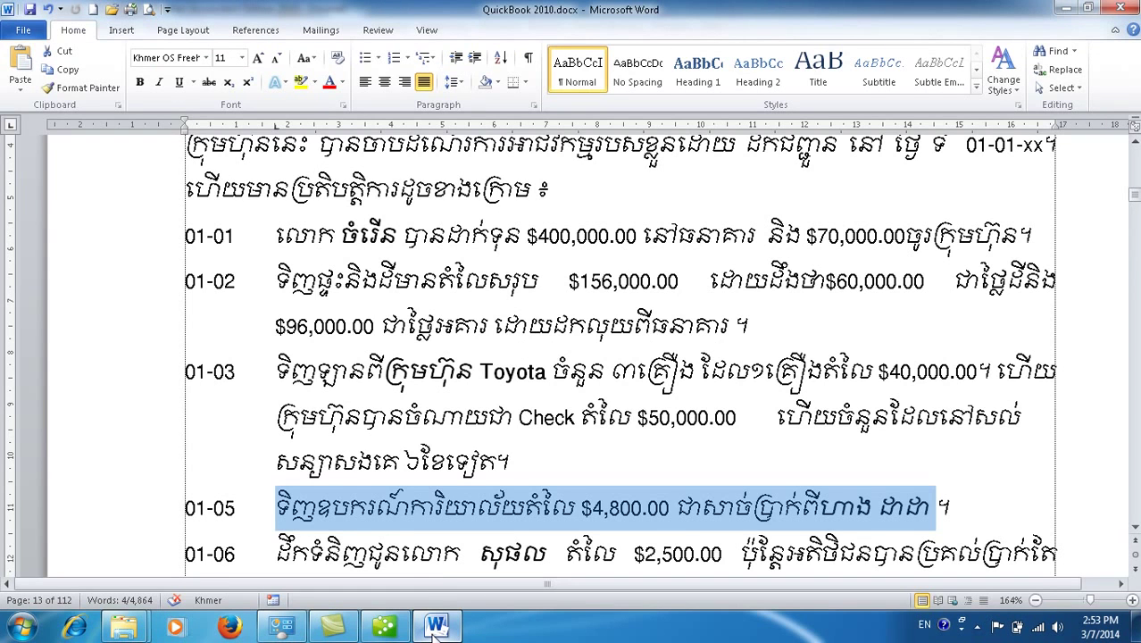
Step: Review Word's 01-06 line: a $2,500.00 sale with $1,000.00 received in cash
{"action": "left_click", "coordinate": [426, 554]}
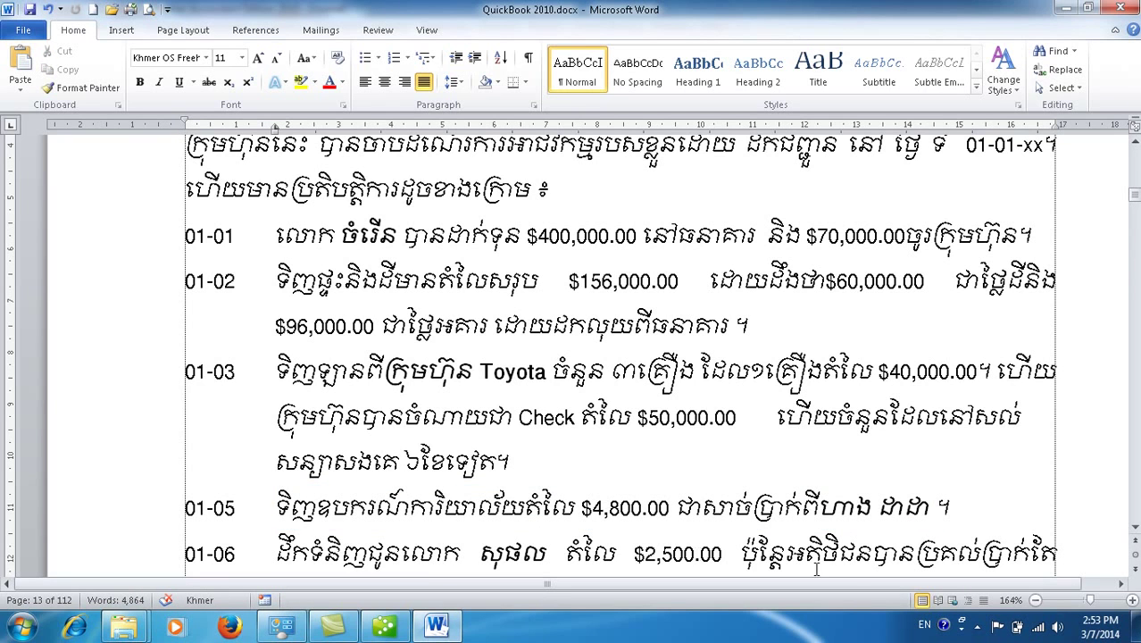
{"action": "left_click", "coordinate": [1134, 527]}
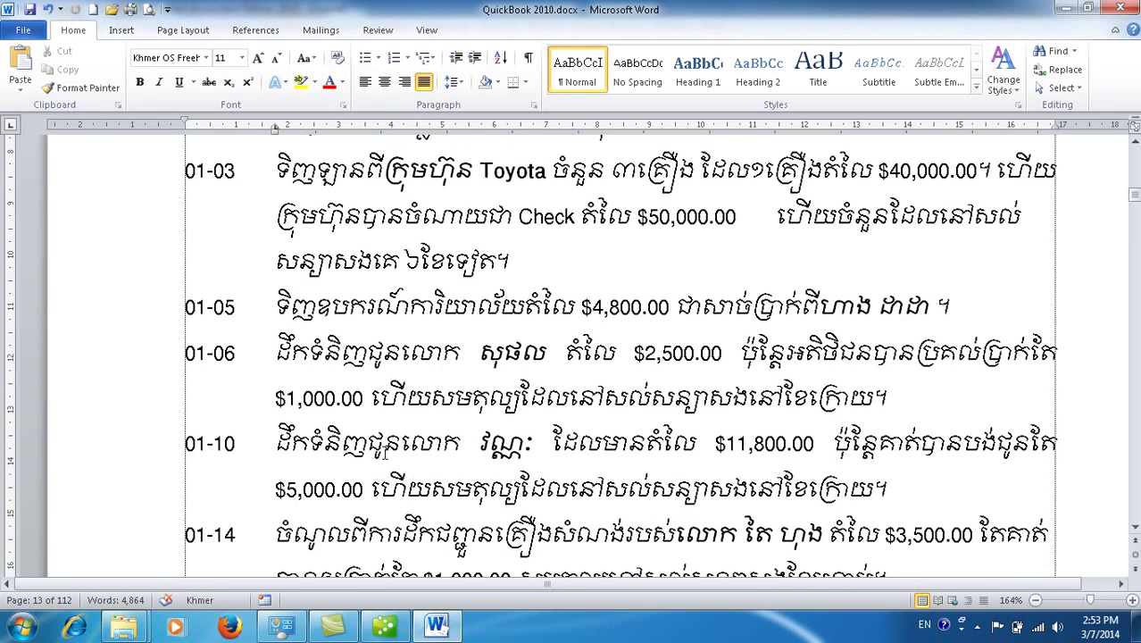
{"action": "left_click_drag", "start_coordinate": [275, 353], "coordinate": [607, 355]}
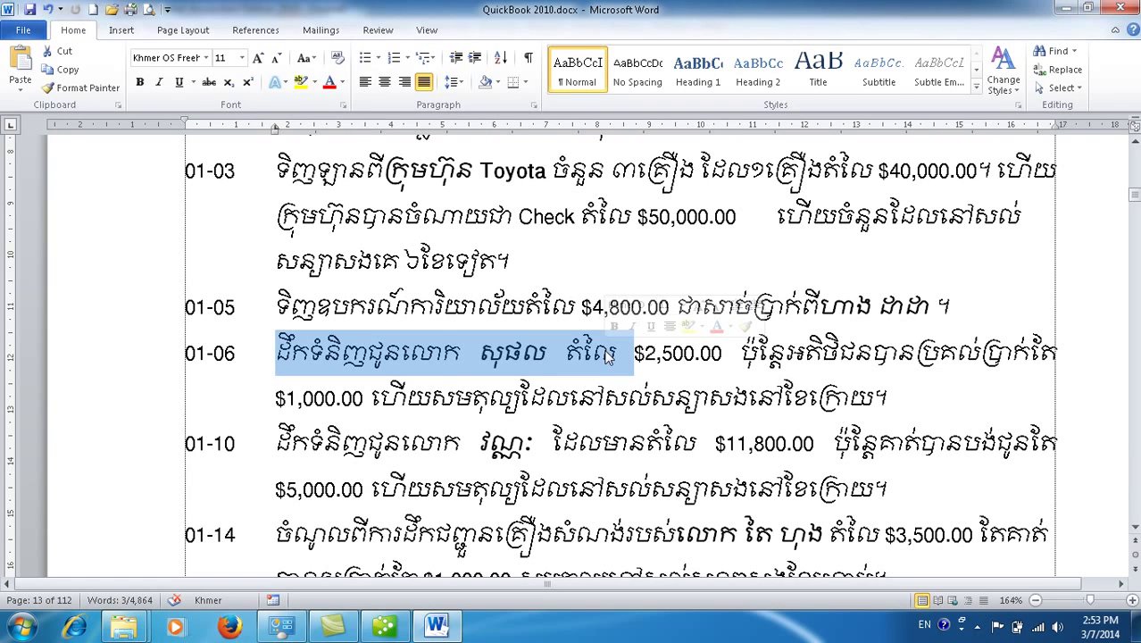
{"action": "left_click", "coordinate": [534, 352]}
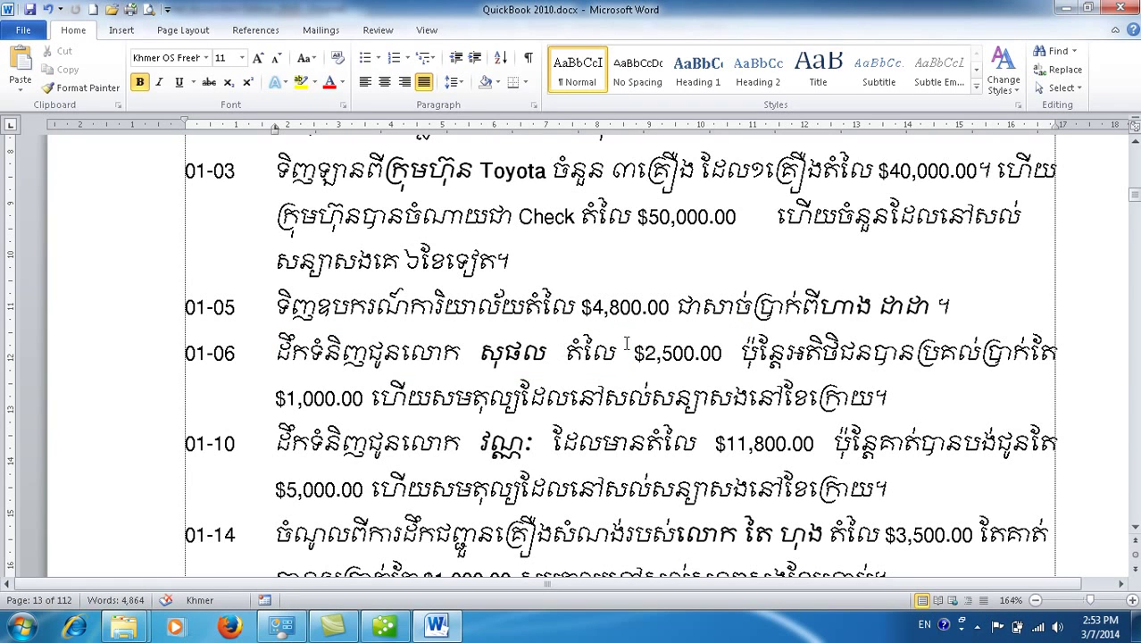
{"action": "left_click", "coordinate": [662, 352]}
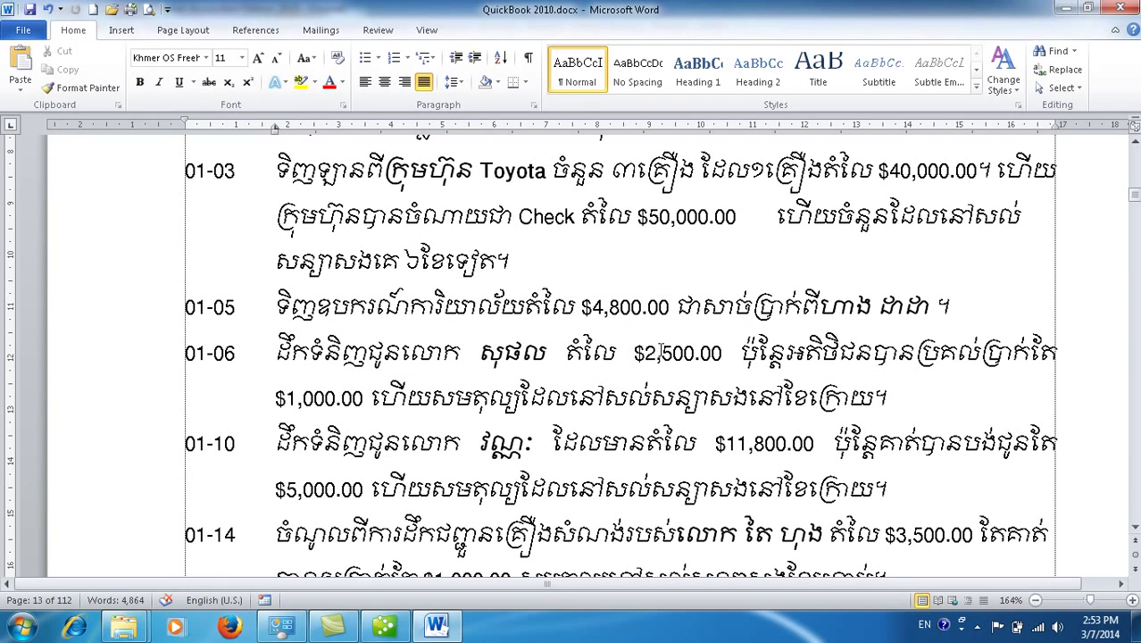
{"action": "left_click", "coordinate": [311, 407]}
{"action": "left_click", "coordinate": [384, 627]}
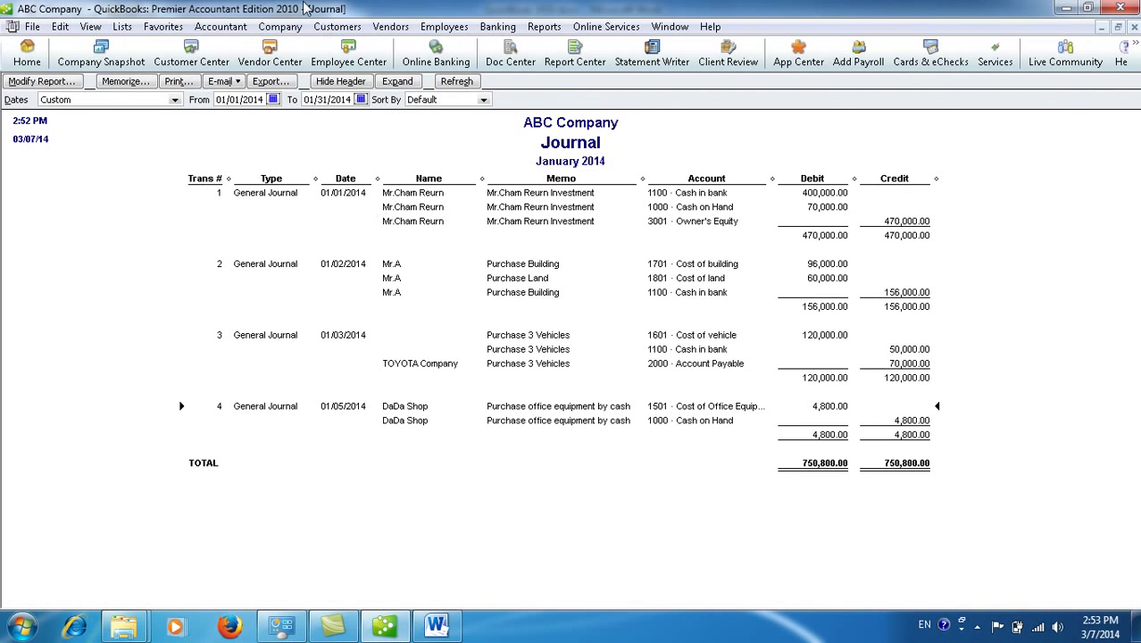
Step: Start a new general journal entry dated 01/06/2014
{"action": "left_click", "coordinate": [280, 26]}
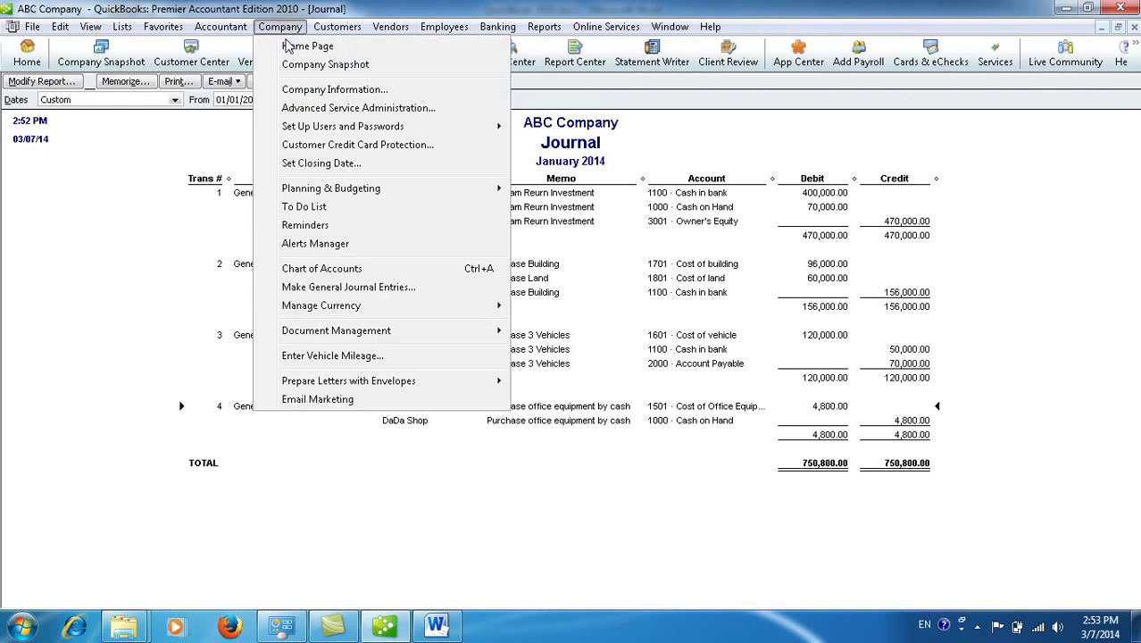
{"action": "left_click", "coordinate": [348, 287]}
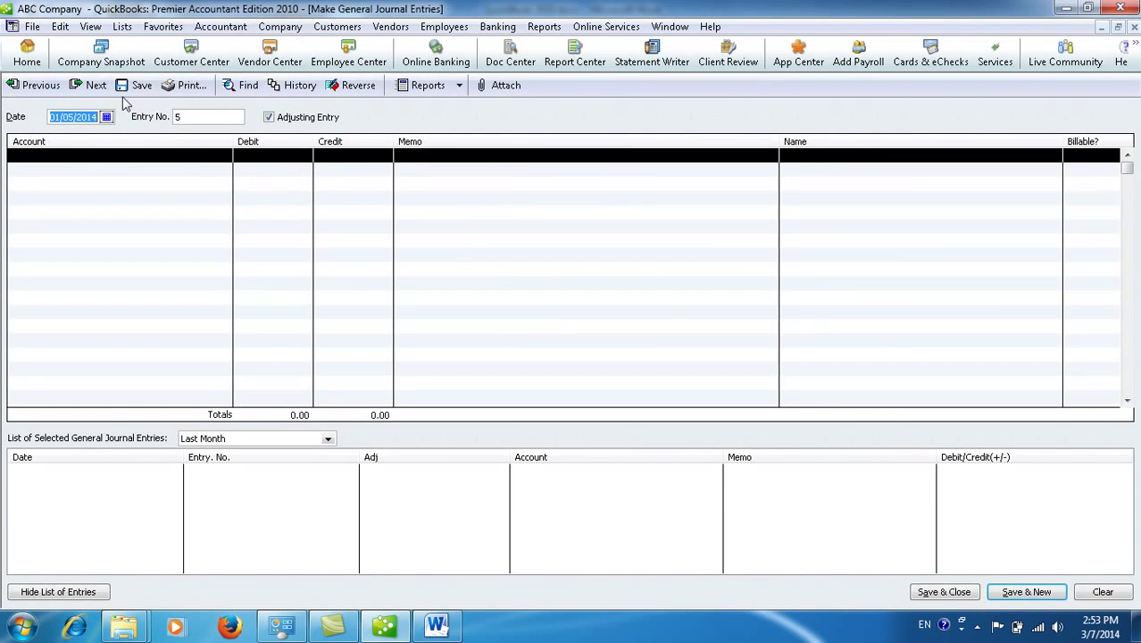
{"action": "left_click", "coordinate": [106, 117]}
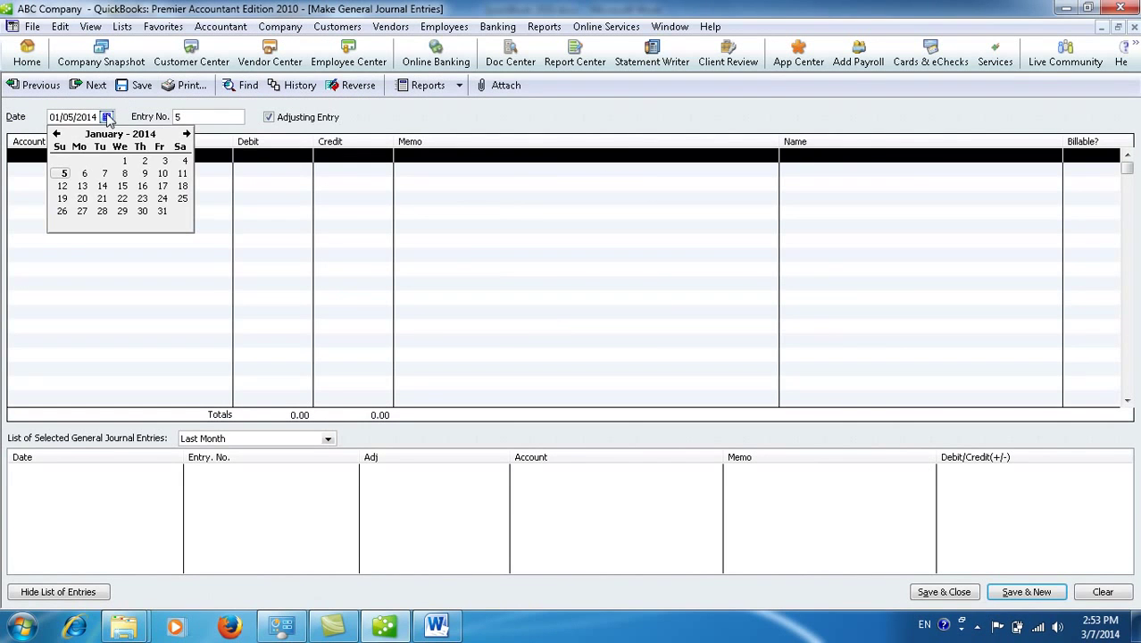
{"action": "left_click", "coordinate": [85, 174]}
Step: Credit Transdport fee earned 2,500.00 on the first line
{"action": "left_click", "coordinate": [185, 156]}
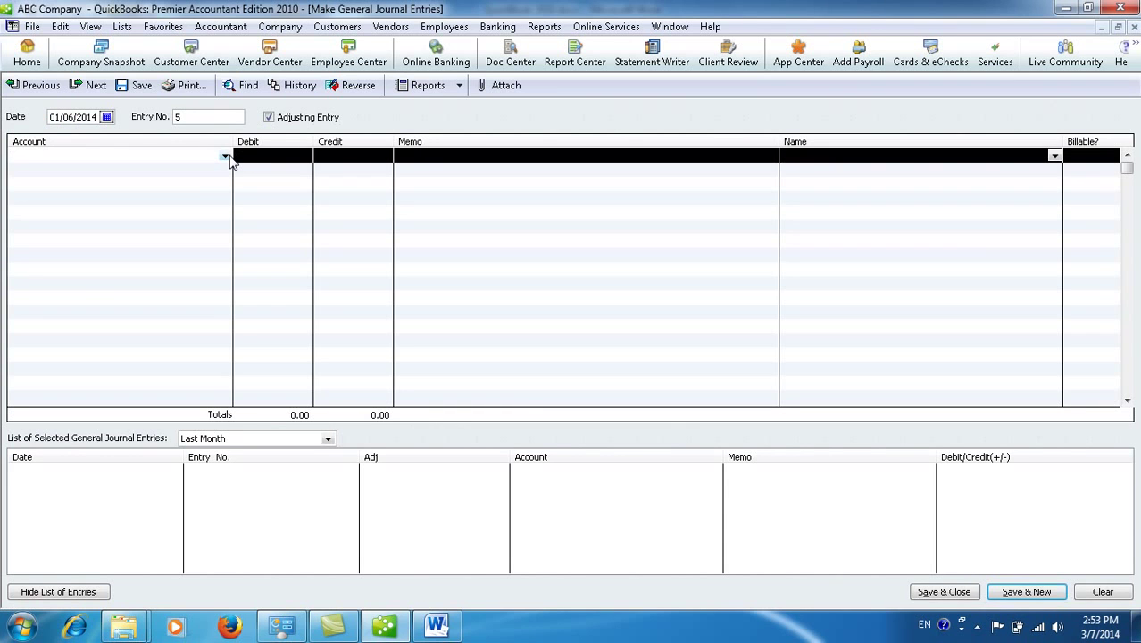
{"action": "left_click", "coordinate": [226, 157]}
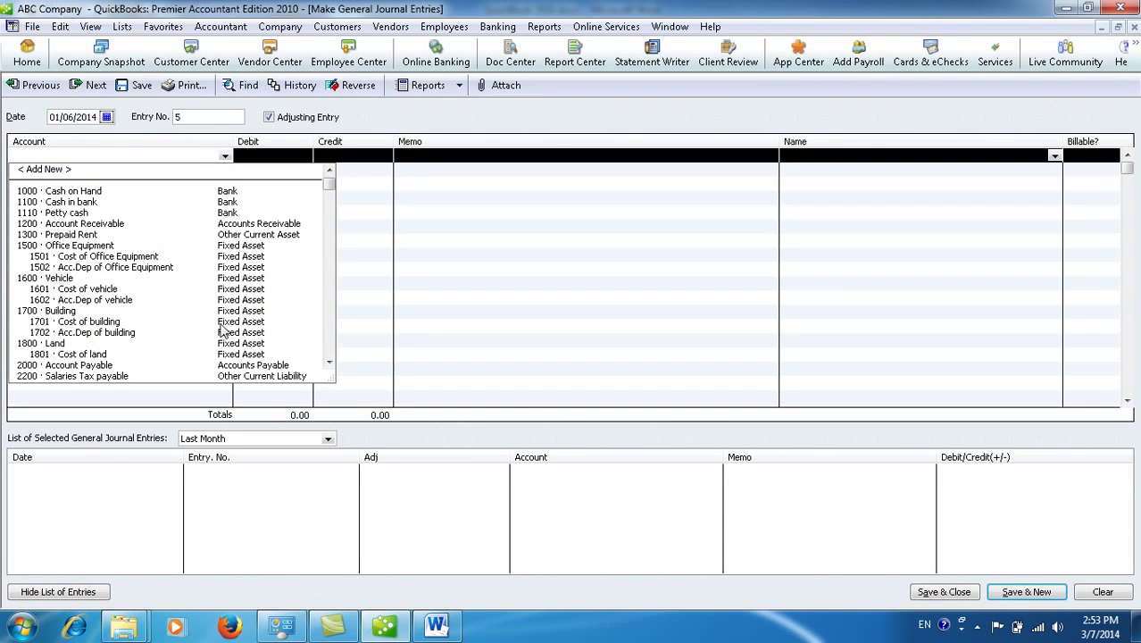
{"action": "left_click", "coordinate": [330, 365]}
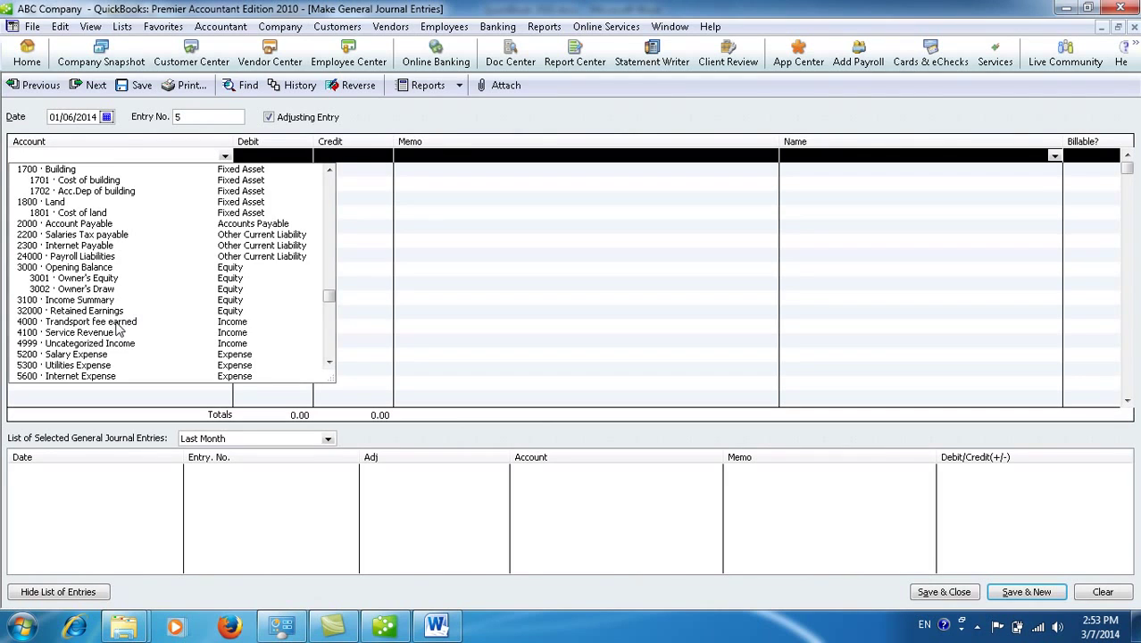
{"action": "left_click", "coordinate": [116, 323]}
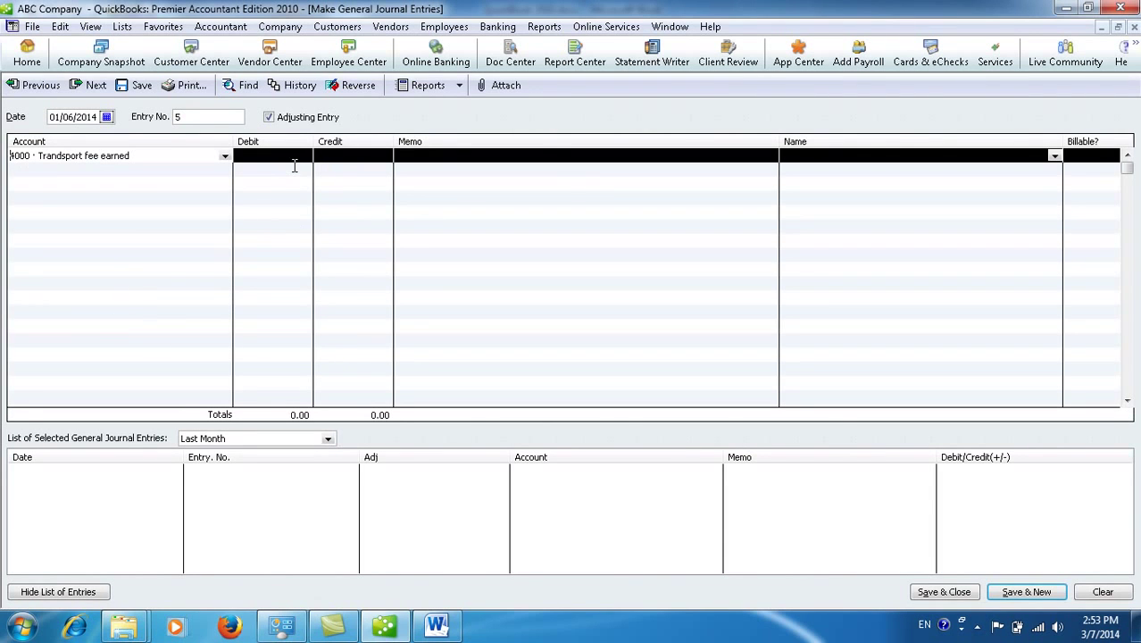
{"action": "left_click", "coordinate": [337, 156]}
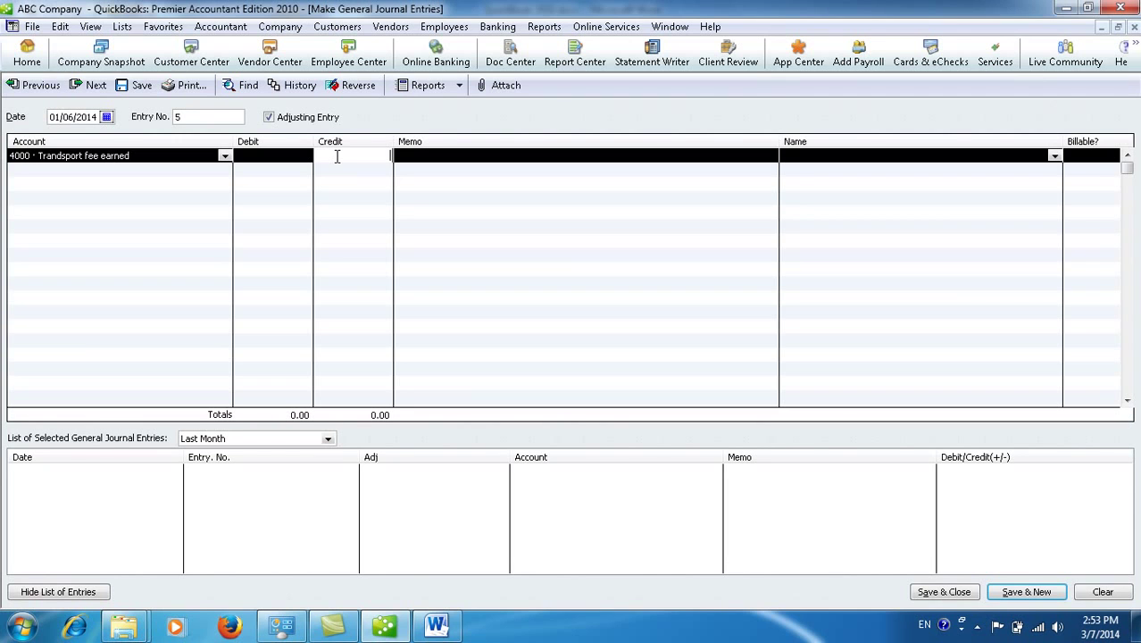
{"action": "type", "text": "2500"}
{"action": "left_click", "coordinate": [226, 171]}
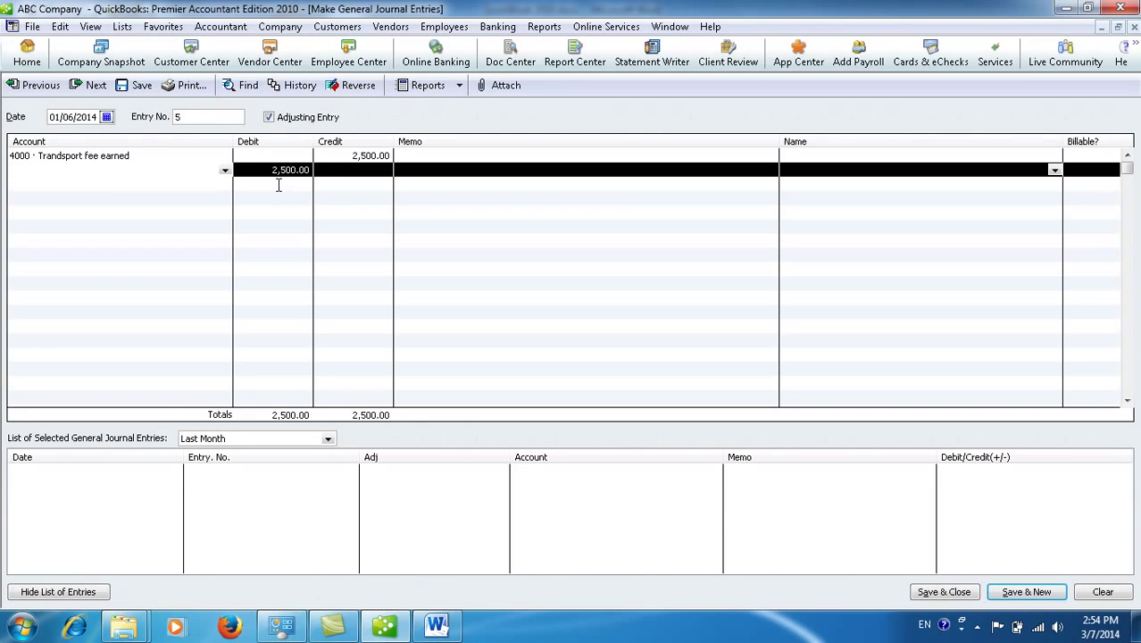
Step: Debit Cash on Hand 1,000.00 and Account Receivable 1,500.00 on lines two and three
{"action": "left_click", "coordinate": [225, 171]}
{"action": "left_click", "coordinate": [139, 204]}
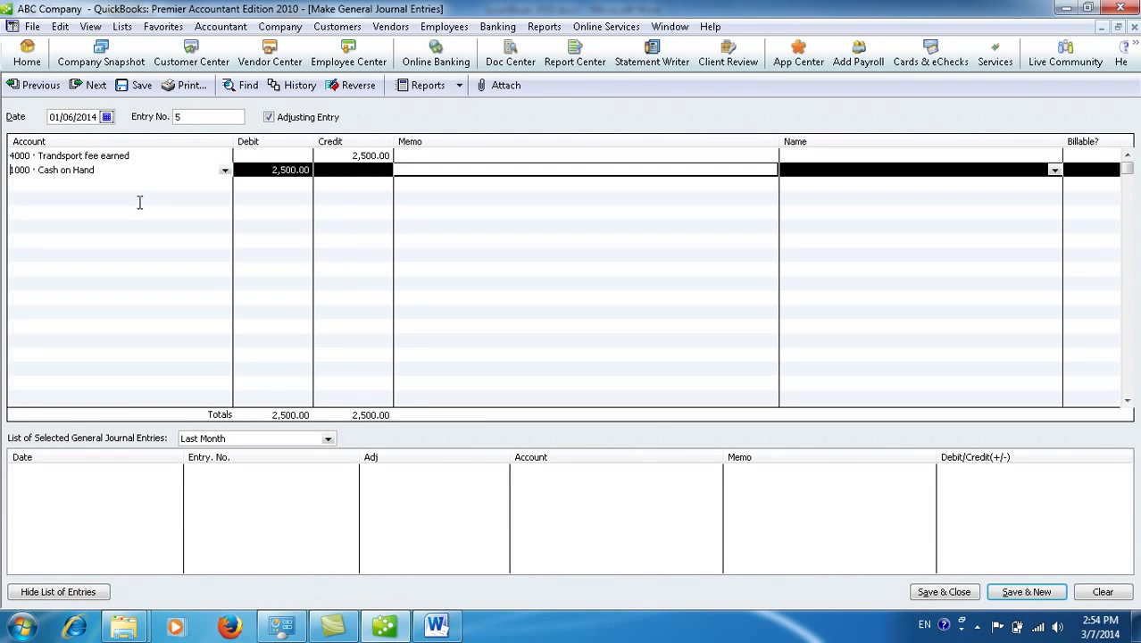
{"action": "left_click_drag", "start_coordinate": [256, 169], "coordinate": [286, 173]}
{"action": "type", "text": "10"}
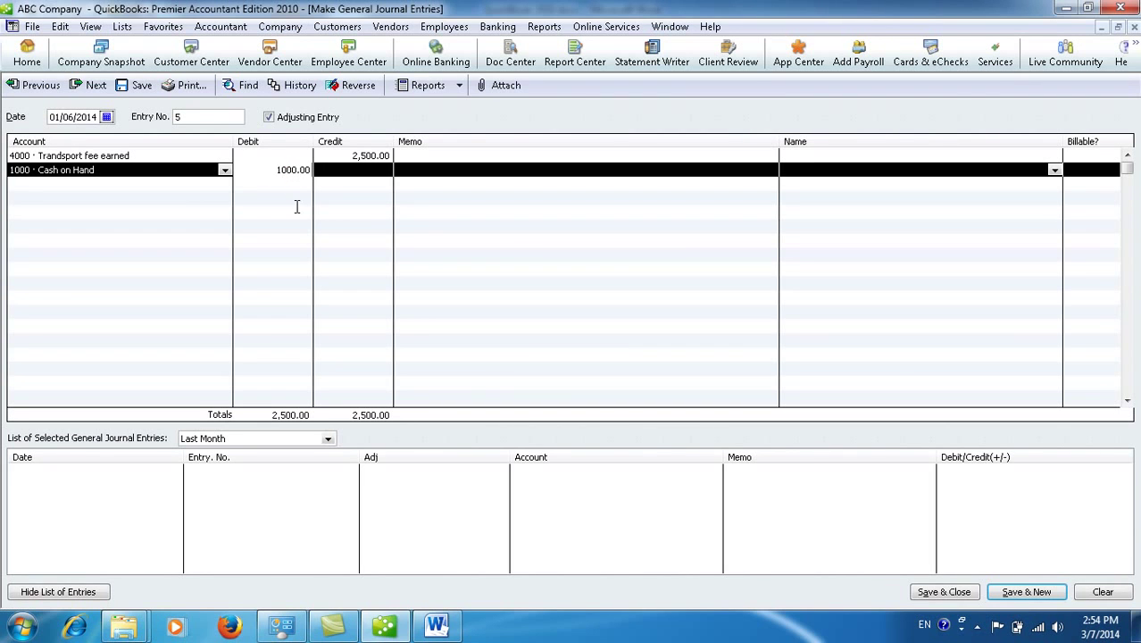
{"action": "left_click", "coordinate": [221, 183]}
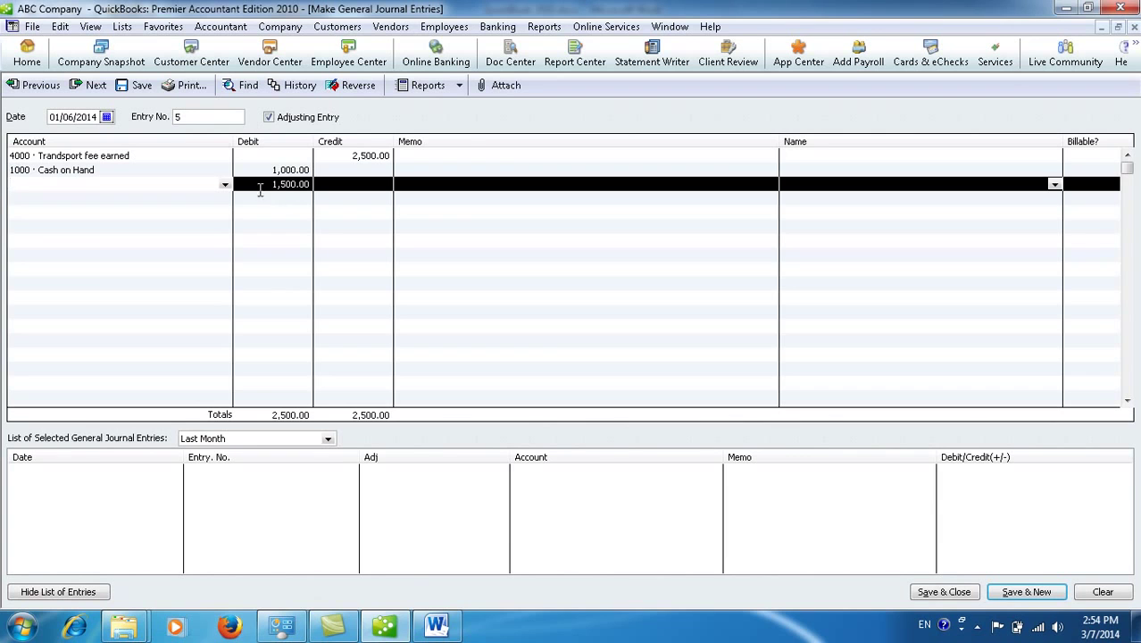
{"action": "left_click", "coordinate": [225, 185]}
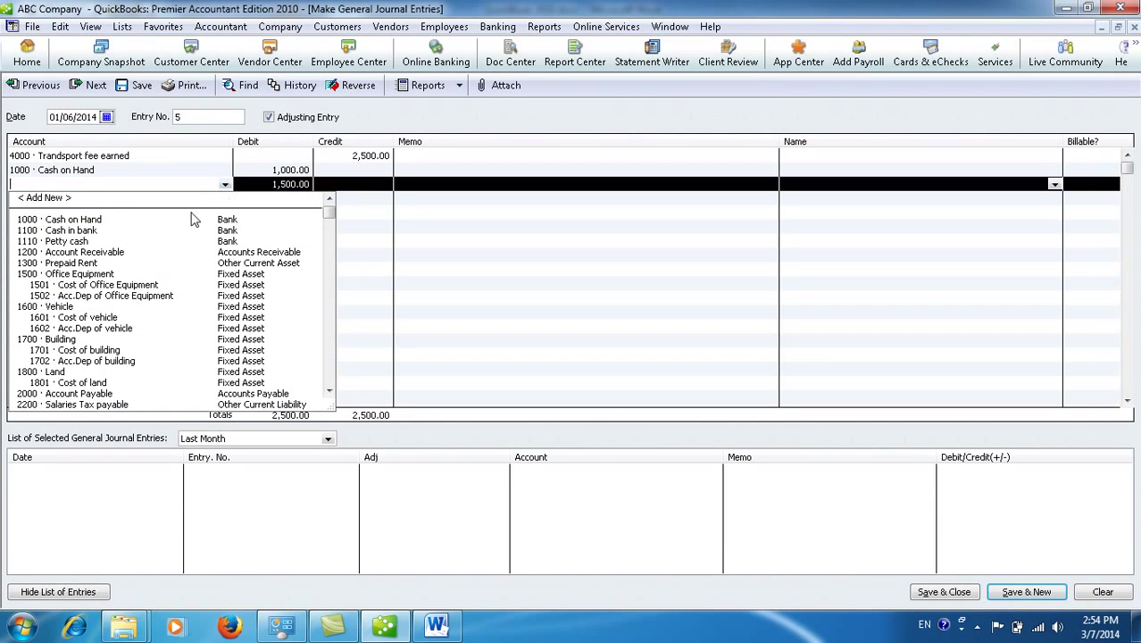
{"action": "left_click", "coordinate": [116, 252]}
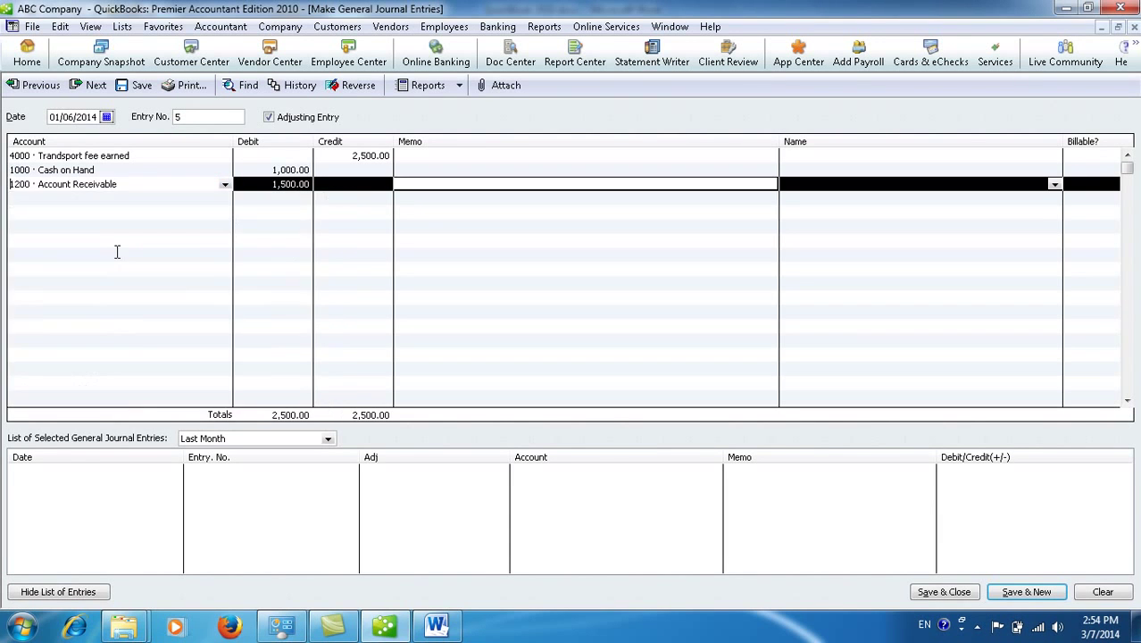
Step: Add the memo 'Service Revenue' to the first line
{"action": "left_click", "coordinate": [455, 158]}
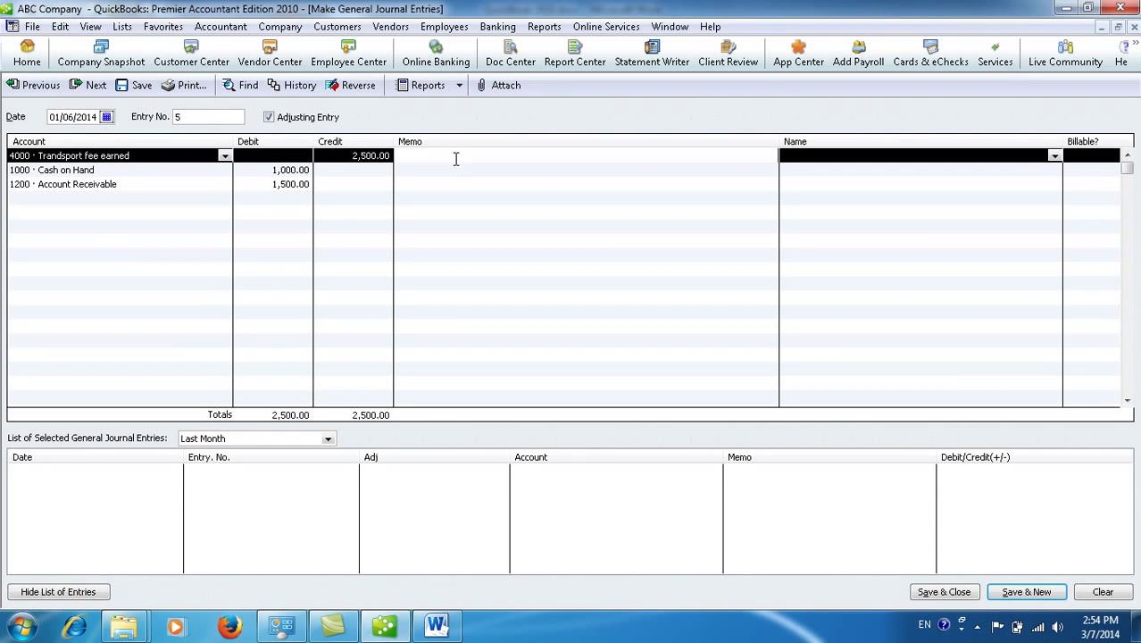
{"action": "type", "text": "Service Revenue"}
{"action": "left_click", "coordinate": [801, 158]}
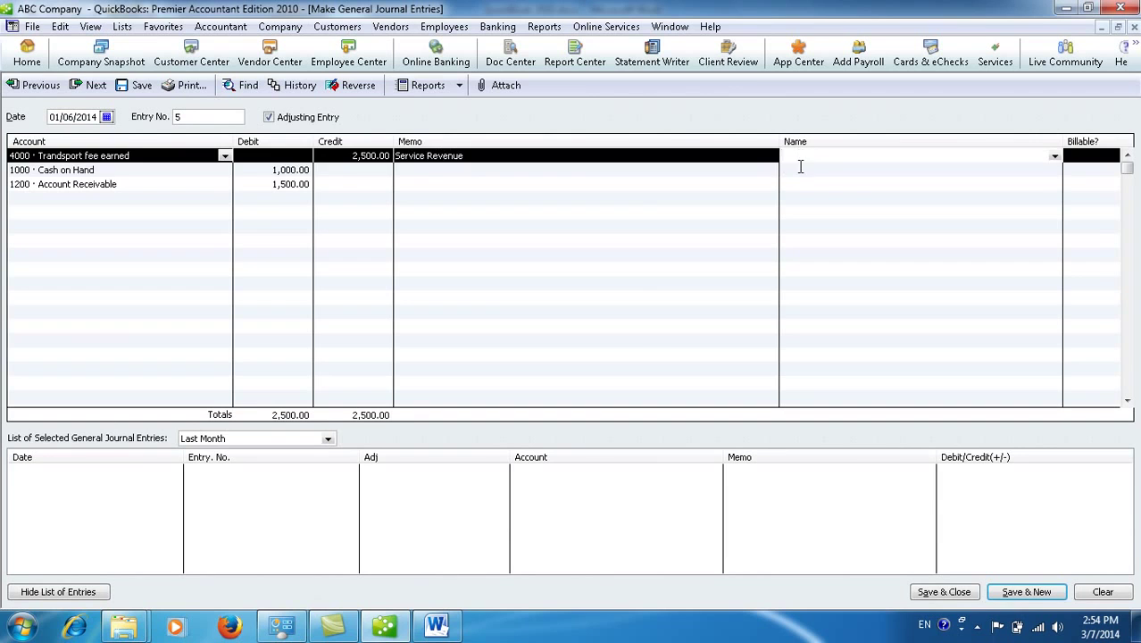
{"action": "left_click", "coordinate": [800, 168]}
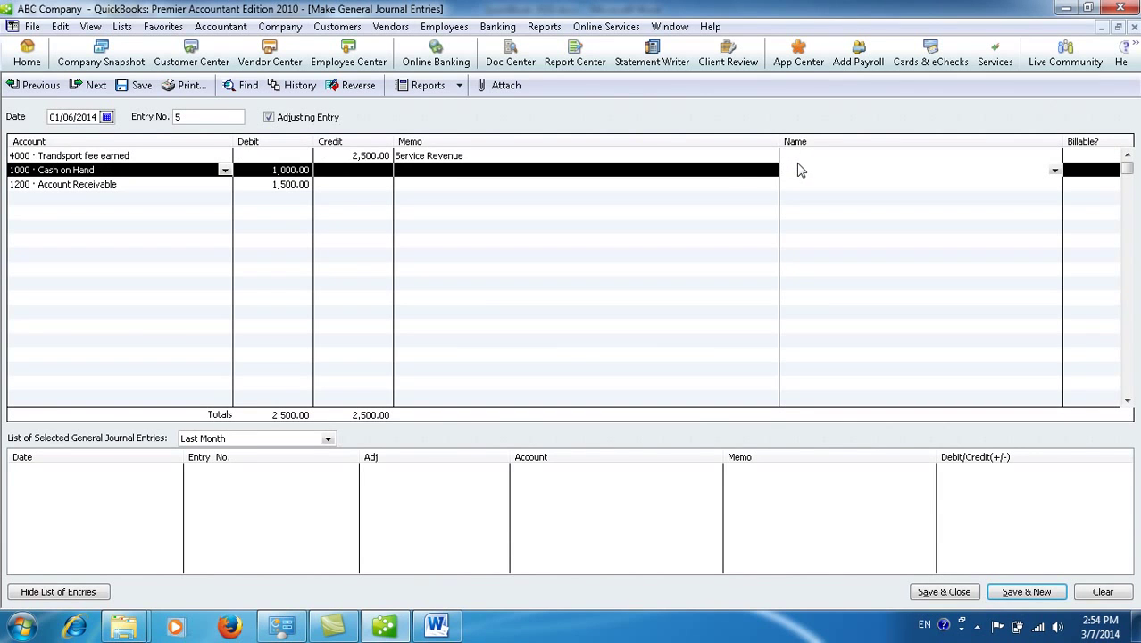
{"action": "left_click", "coordinate": [150, 185]}
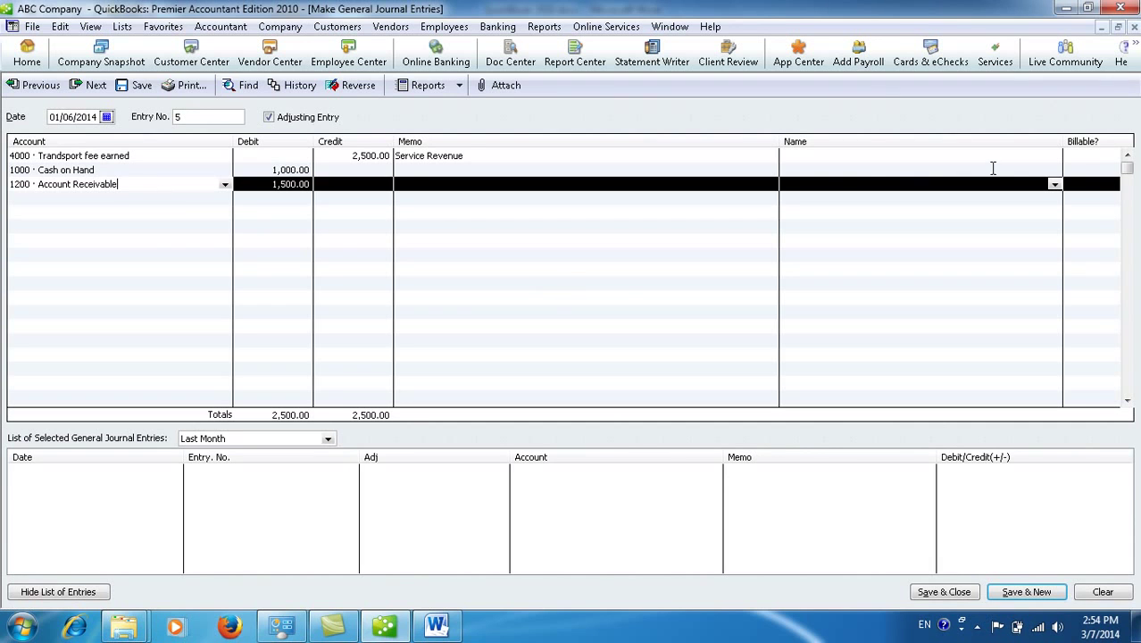
Step: Attempt to save entry 5 and dismiss the warning requiring a customer on the receivable line
{"action": "left_click", "coordinate": [930, 597]}
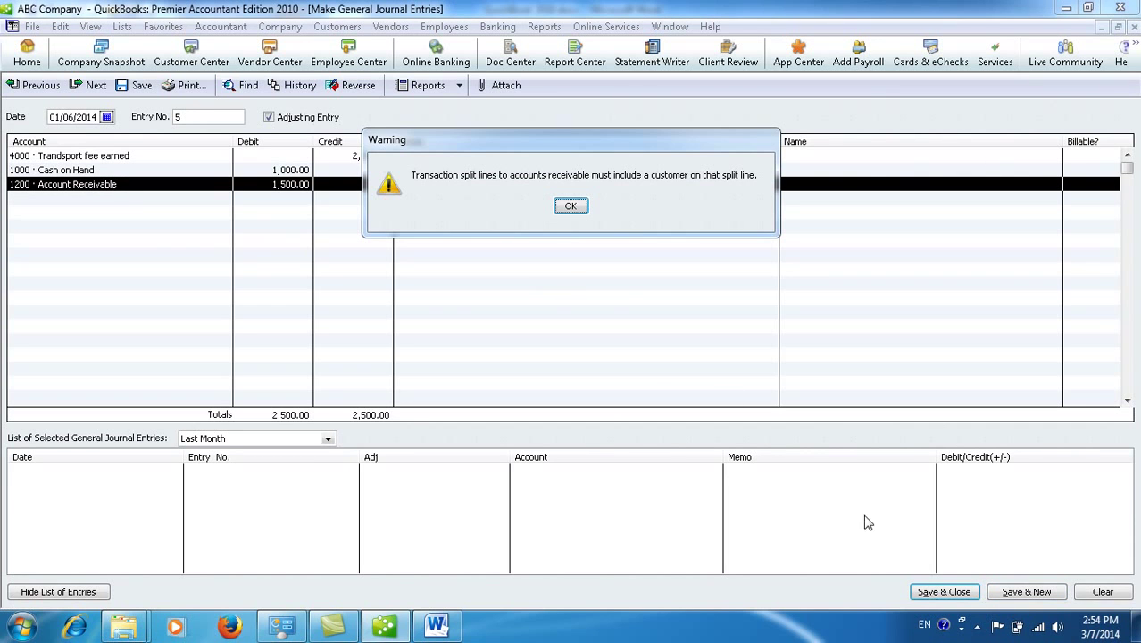
{"action": "left_click_drag", "start_coordinate": [562, 135], "coordinate": [576, 234]}
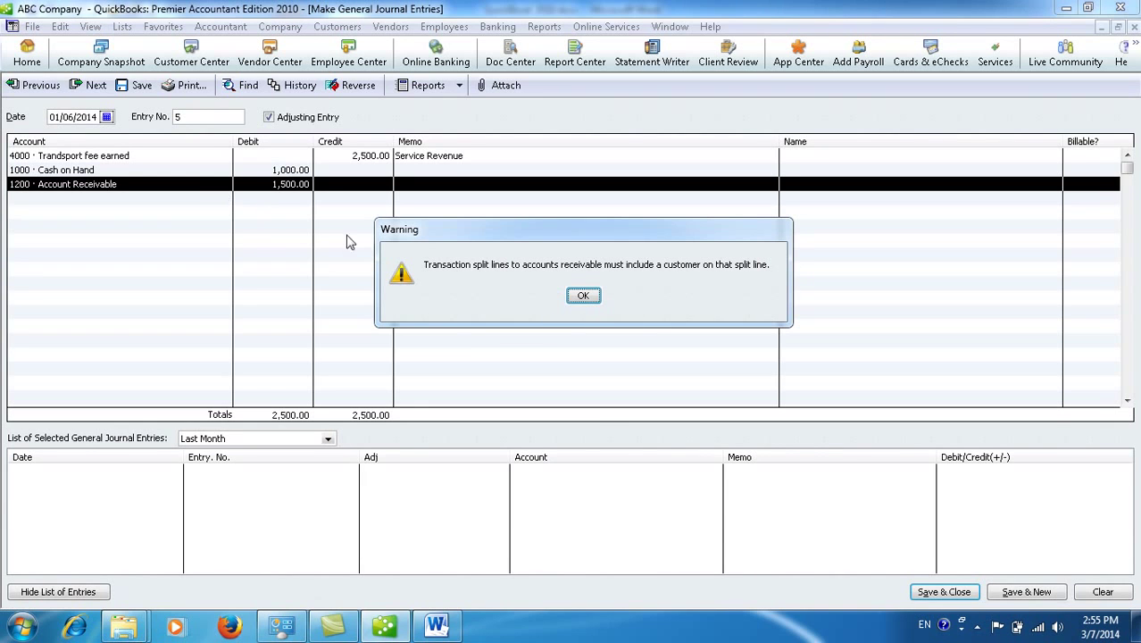
{"action": "left_click", "coordinate": [583, 297]}
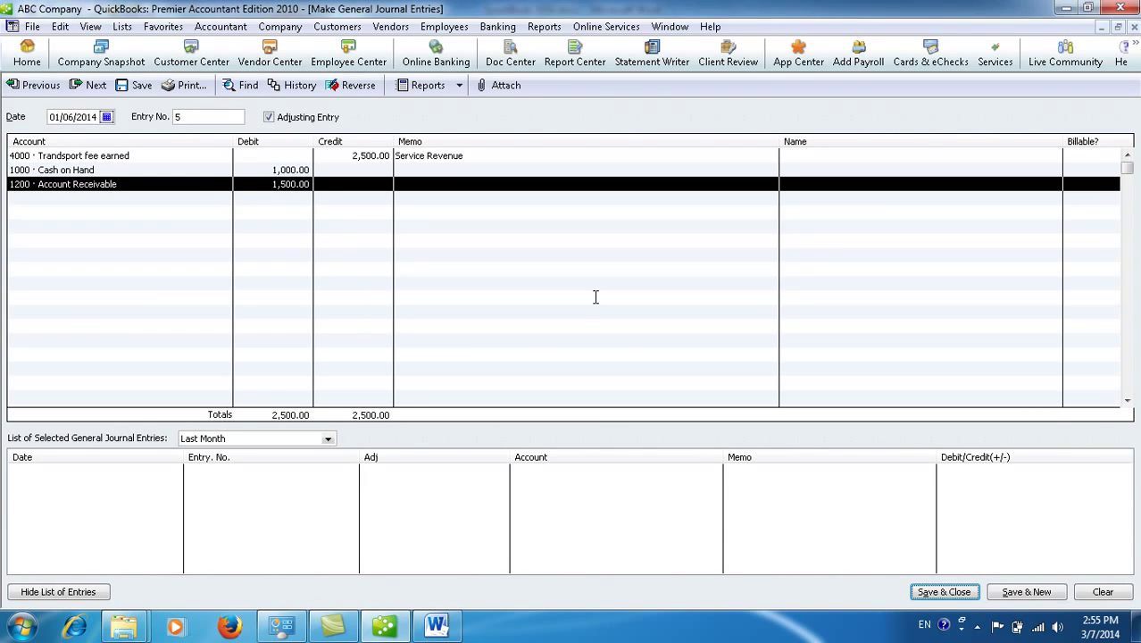
Step: Start adding a new name for the Account Receivable line, comparing the name types
{"action": "left_click", "coordinate": [958, 182]}
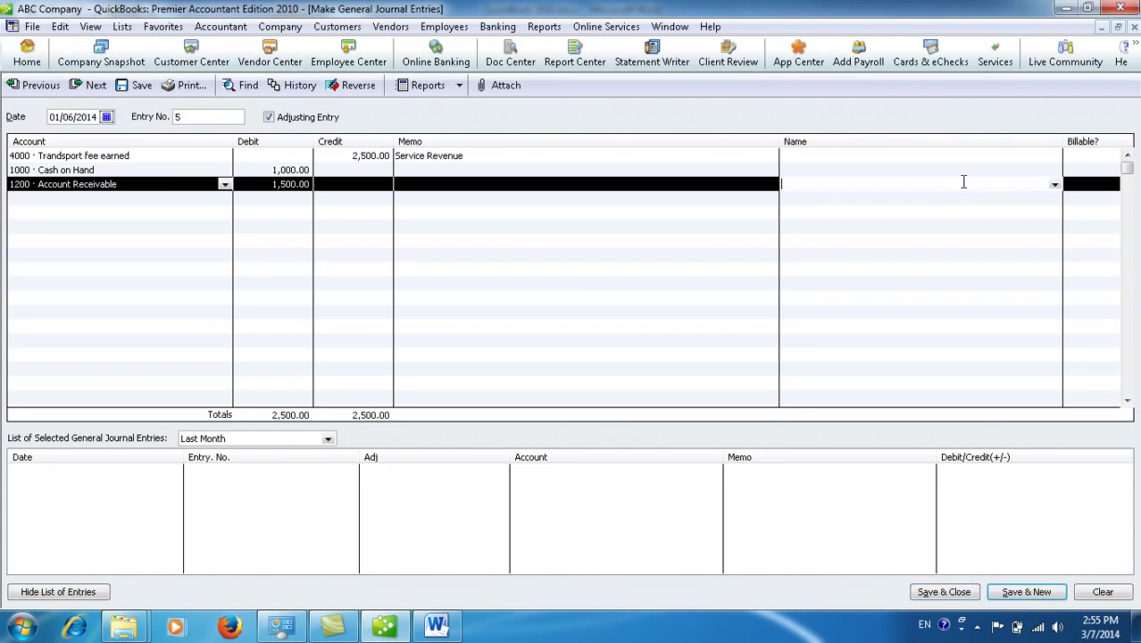
{"action": "left_click", "coordinate": [1055, 184]}
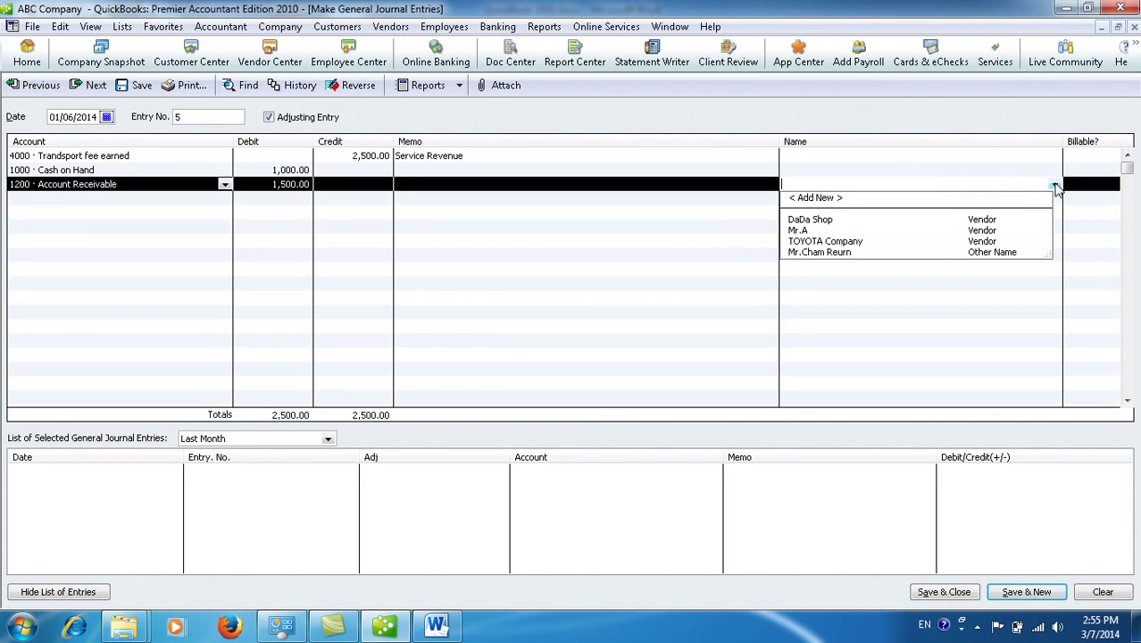
{"action": "left_click", "coordinate": [815, 197]}
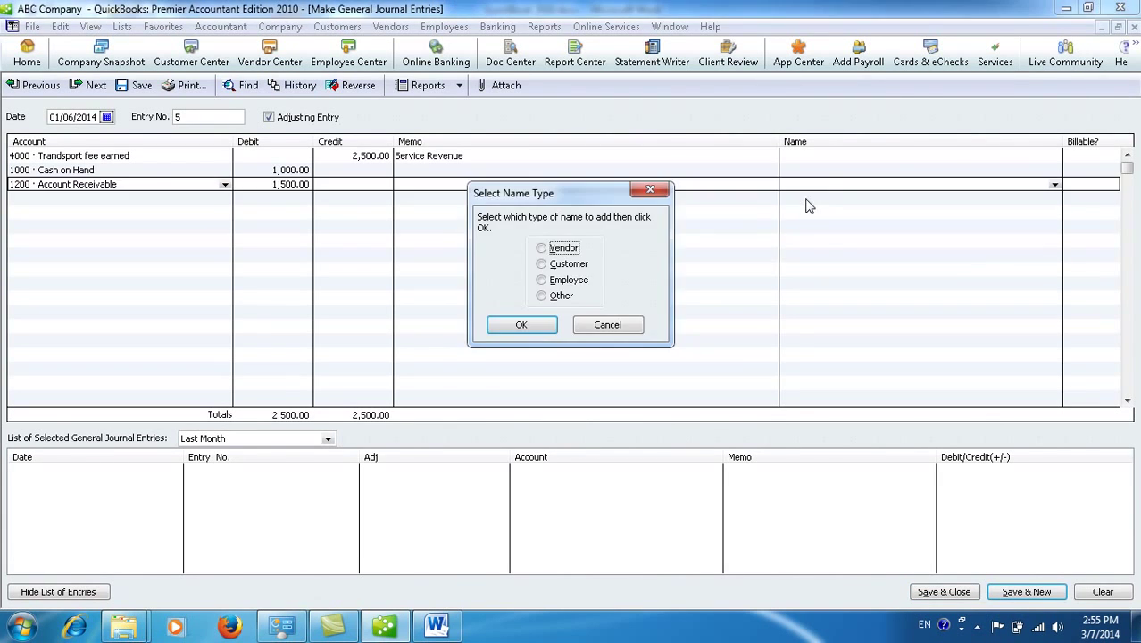
{"action": "left_click", "coordinate": [546, 264]}
{"action": "left_click", "coordinate": [543, 249]}
{"action": "left_click", "coordinate": [548, 267]}
{"action": "left_click", "coordinate": [547, 249]}
{"action": "left_click", "coordinate": [546, 268]}
{"action": "left_click", "coordinate": [546, 280]}
{"action": "left_click", "coordinate": [548, 297]}
Step: Create a new customer for the Account Receivable line and save entry 5, totals 753,300.00
{"action": "left_click", "coordinate": [565, 264]}
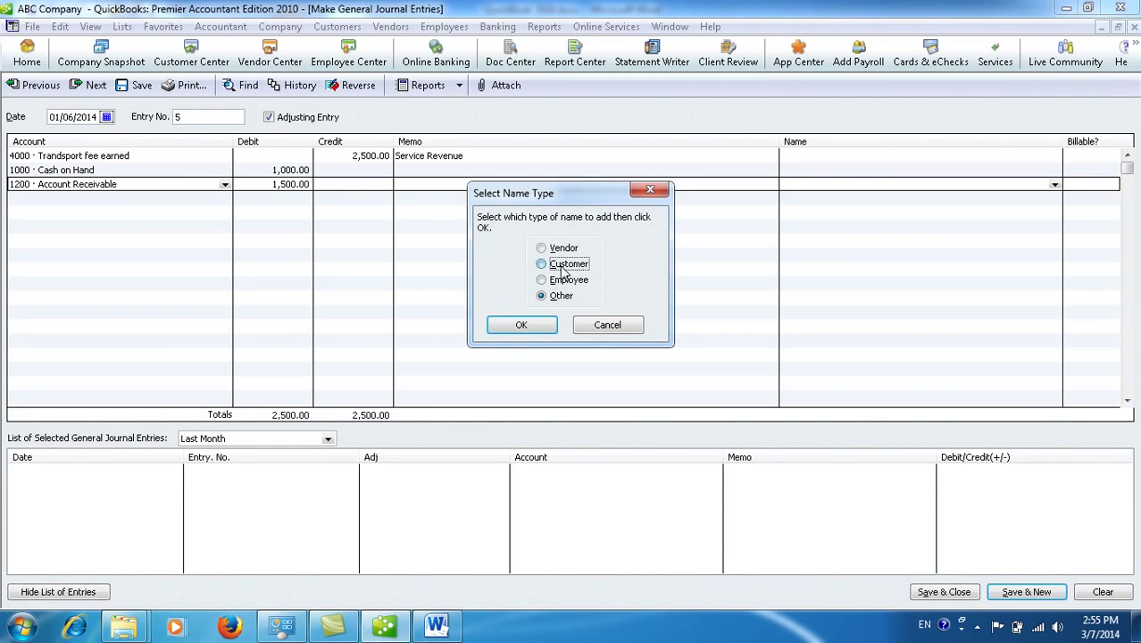
{"action": "left_click", "coordinate": [525, 325]}
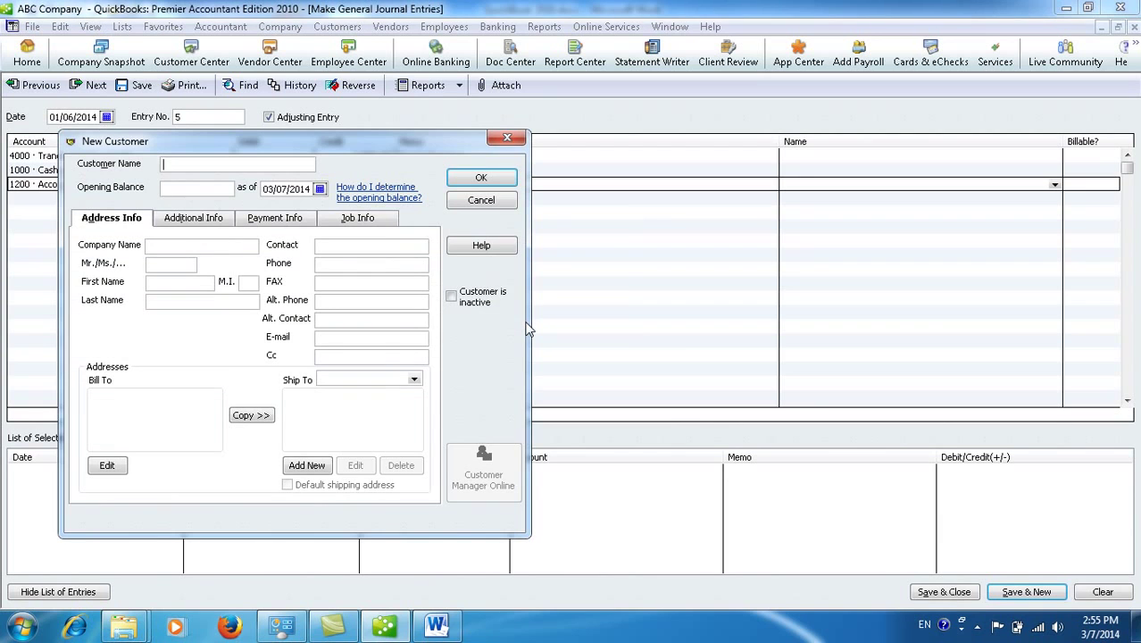
{"action": "type", "text": ".Sophall"}
{"action": "left_click", "coordinate": [499, 179]}
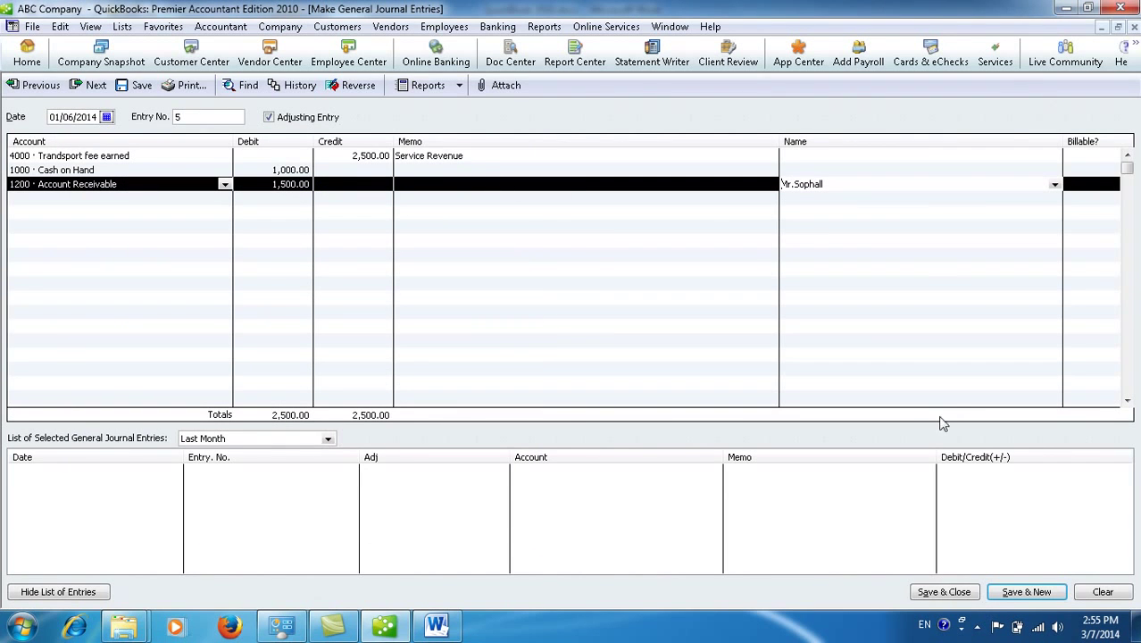
{"action": "left_click", "coordinate": [944, 592]}
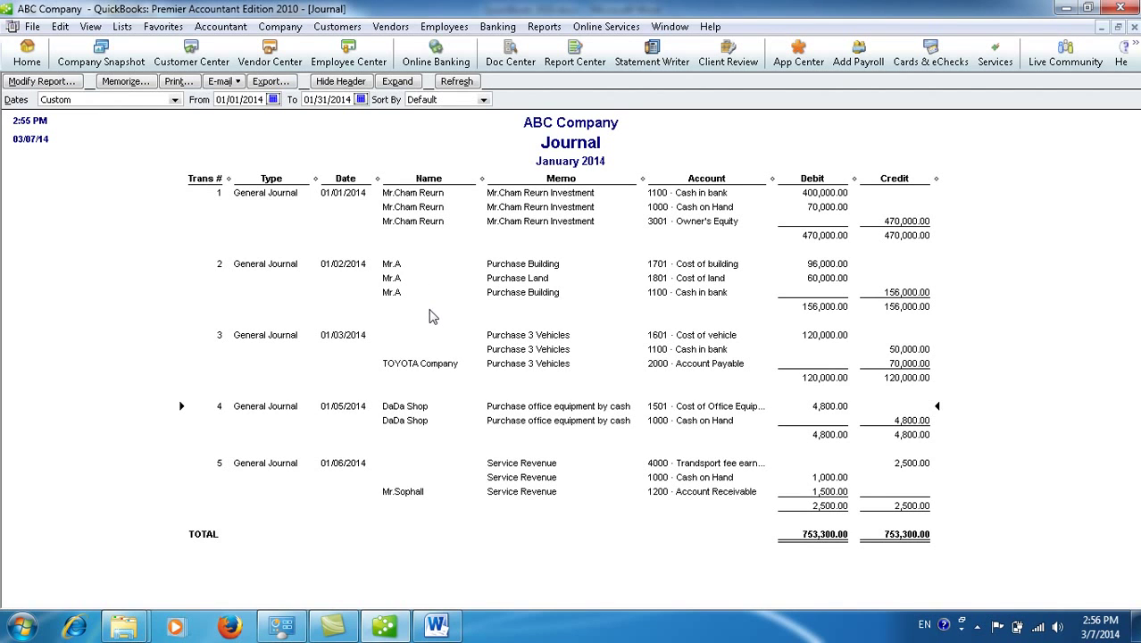
{"action": "mouse_move", "coordinate": [437, 628]}
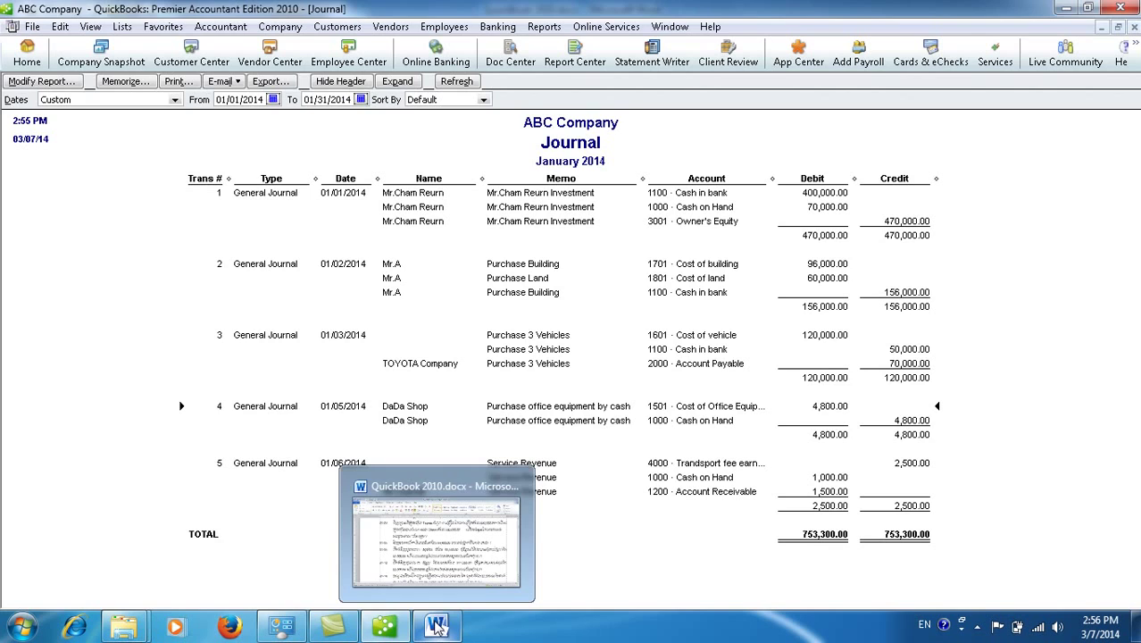
{"action": "left_click", "coordinate": [434, 545]}
{"action": "left_click", "coordinate": [427, 449]}
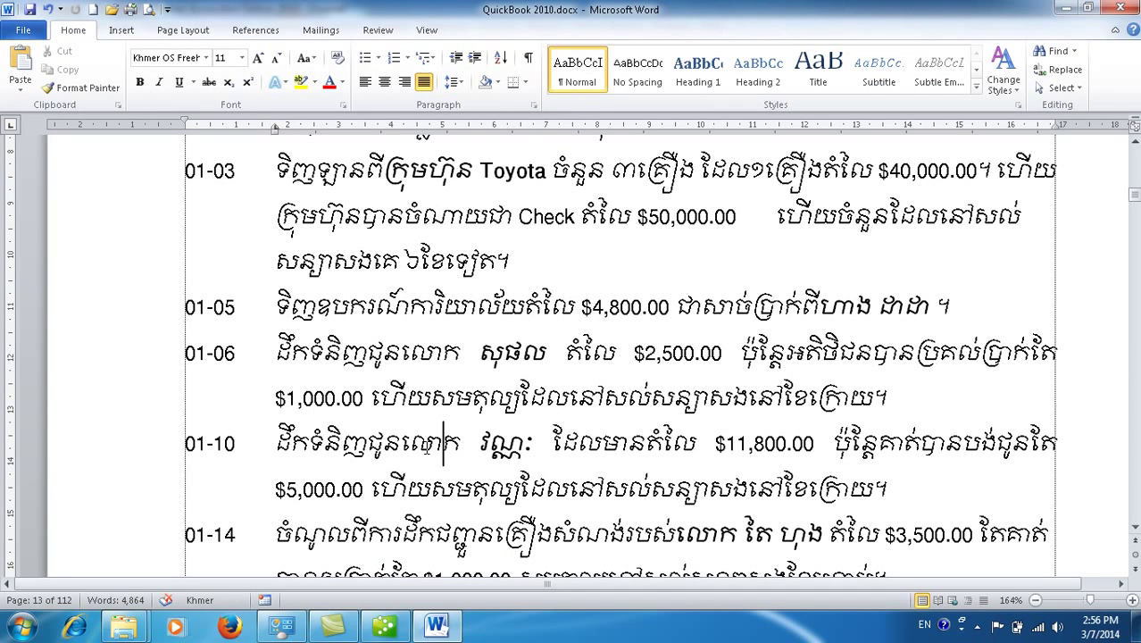
{"action": "left_click", "coordinate": [1063, 9]}
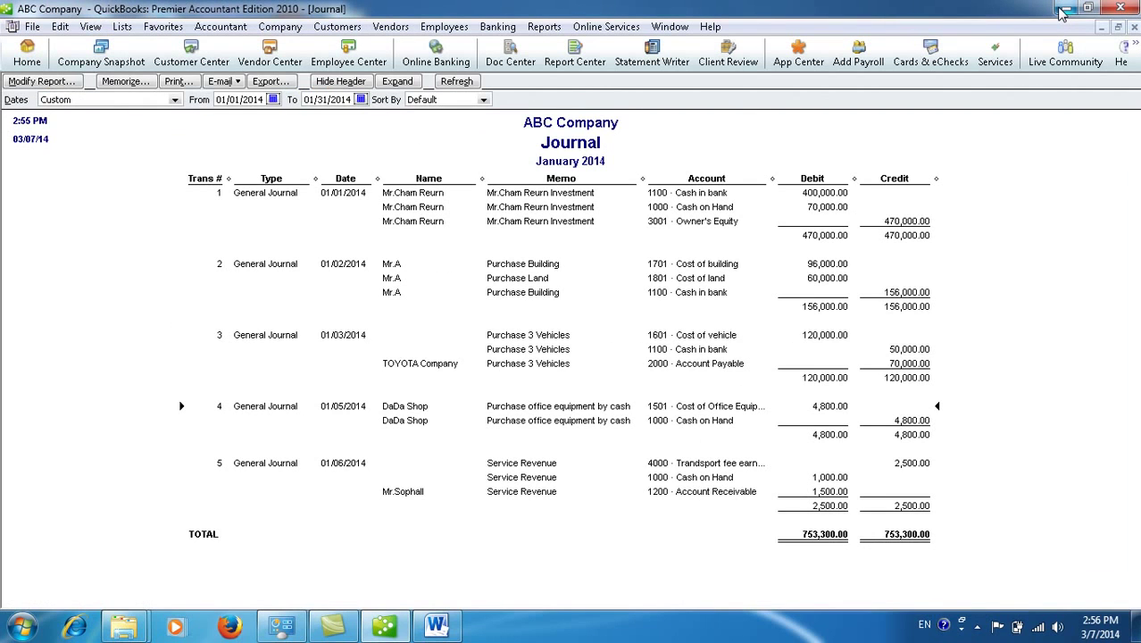